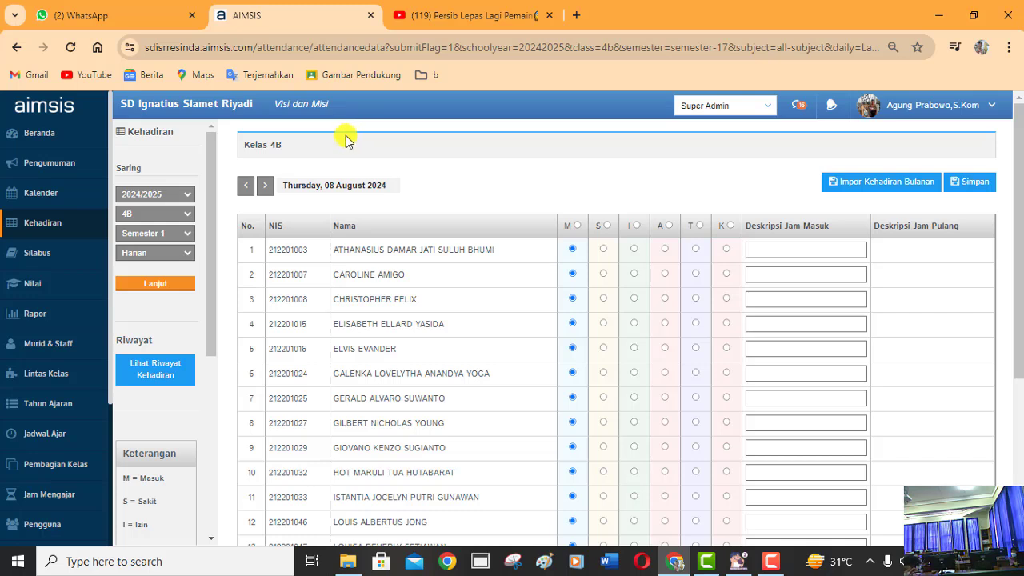
# - Display the daily attendance sheet for class 2A and look through its student order
pyautogui.click(182, 215)
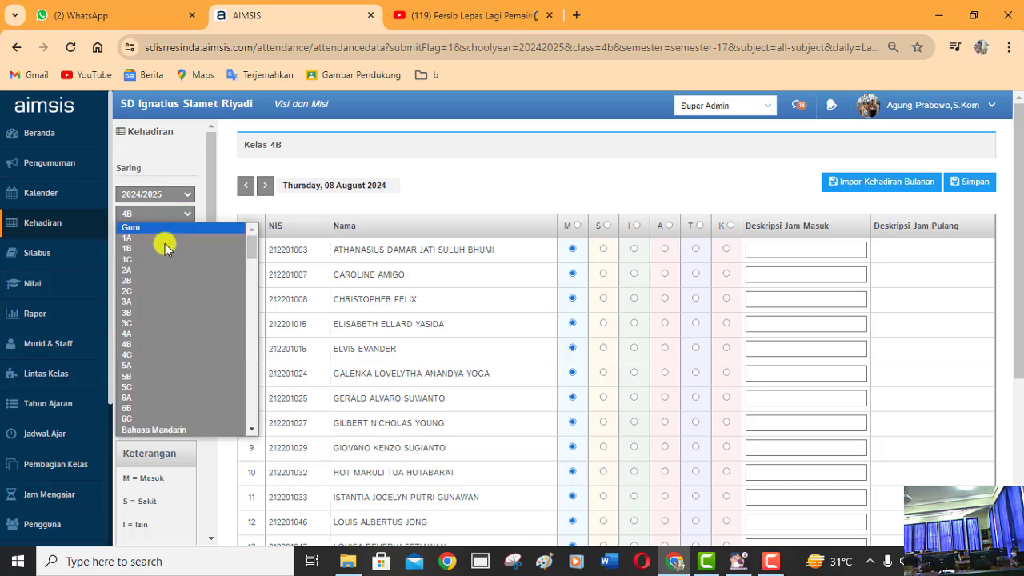
pyautogui.click(151, 270)
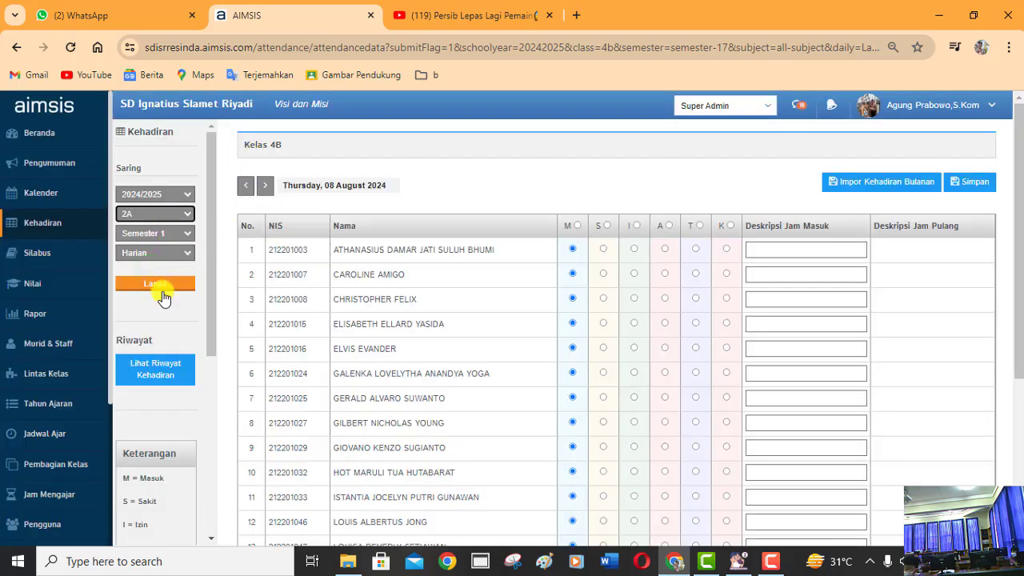
pyautogui.click(159, 285)
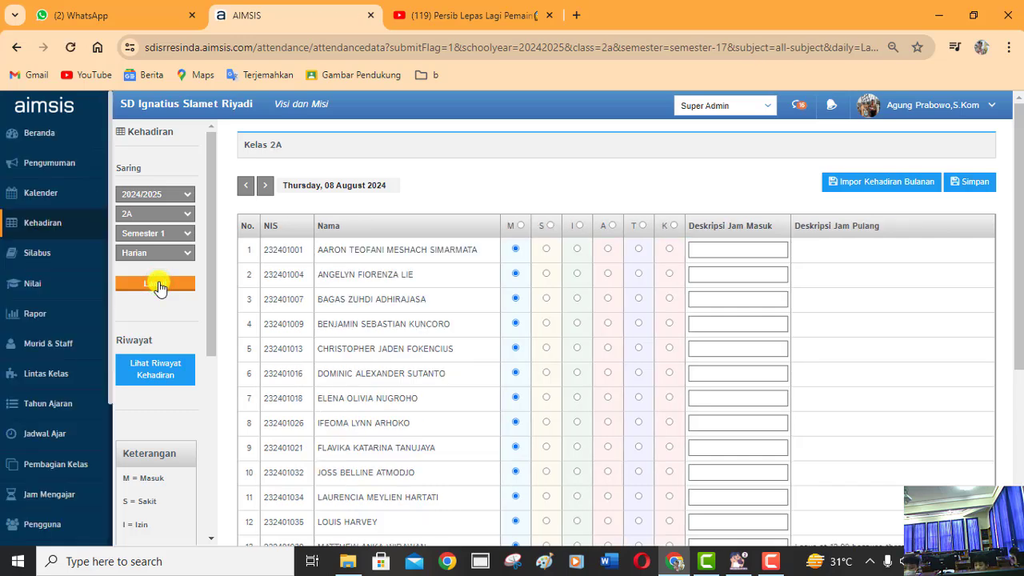
pyautogui.hotkey('ctrl', '+')
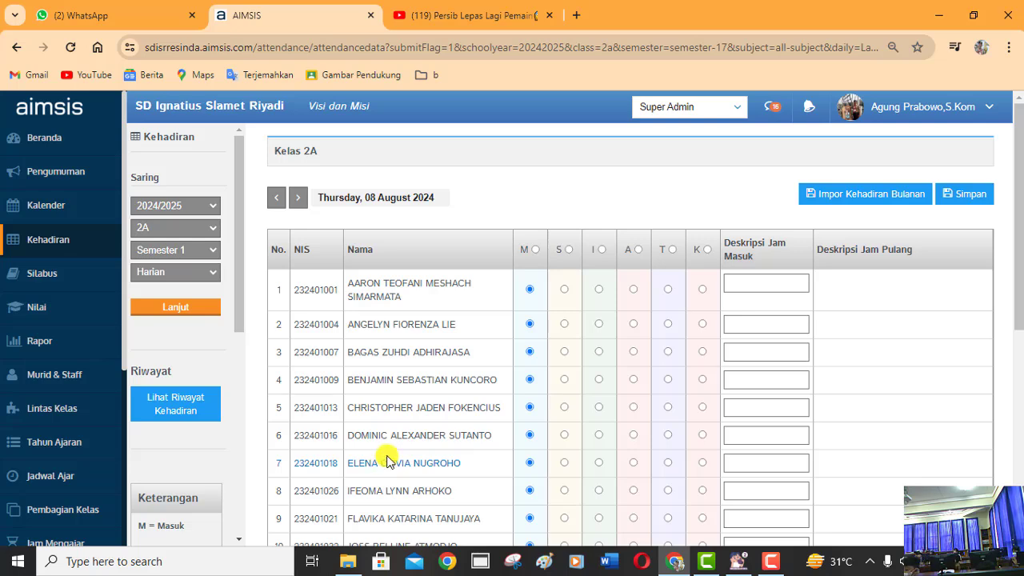
pyautogui.scroll(-2, 387, 461)
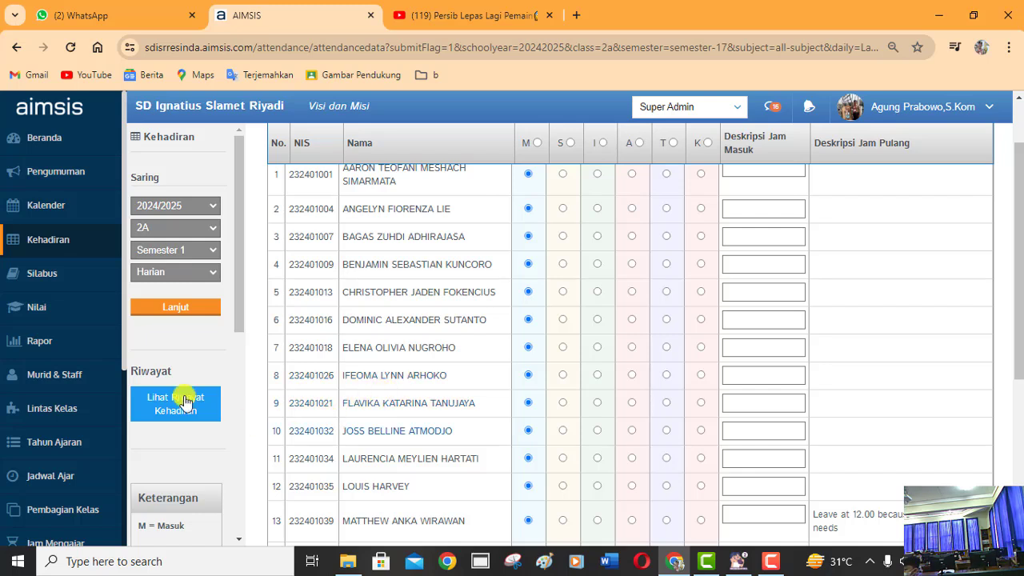
# - Open the List Murid page under Pengguna and load the students of class 2A
pyautogui.scroll(-3, 70, 328)
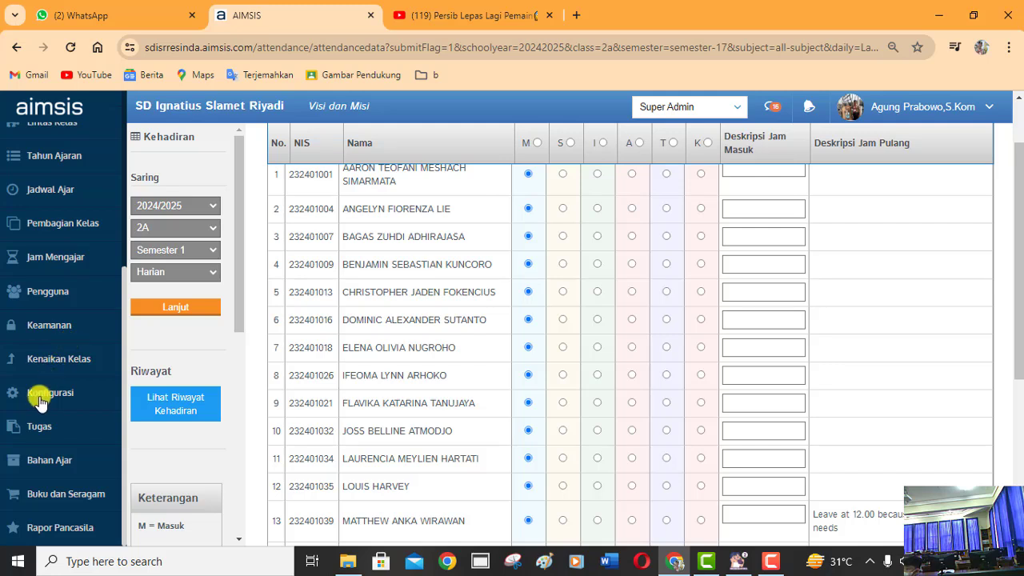
pyautogui.click(50, 289)
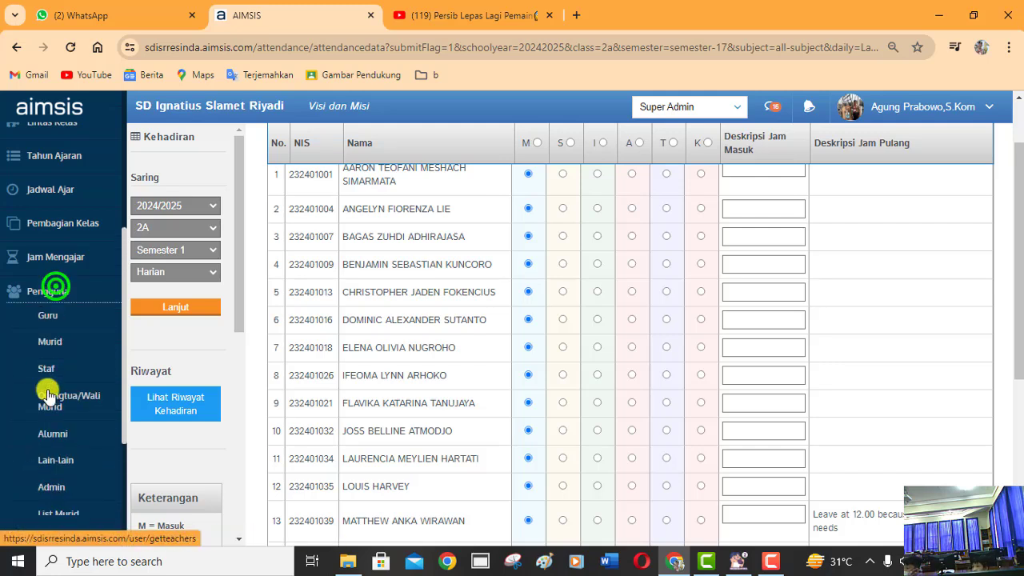
pyautogui.scroll(-3, 45, 388)
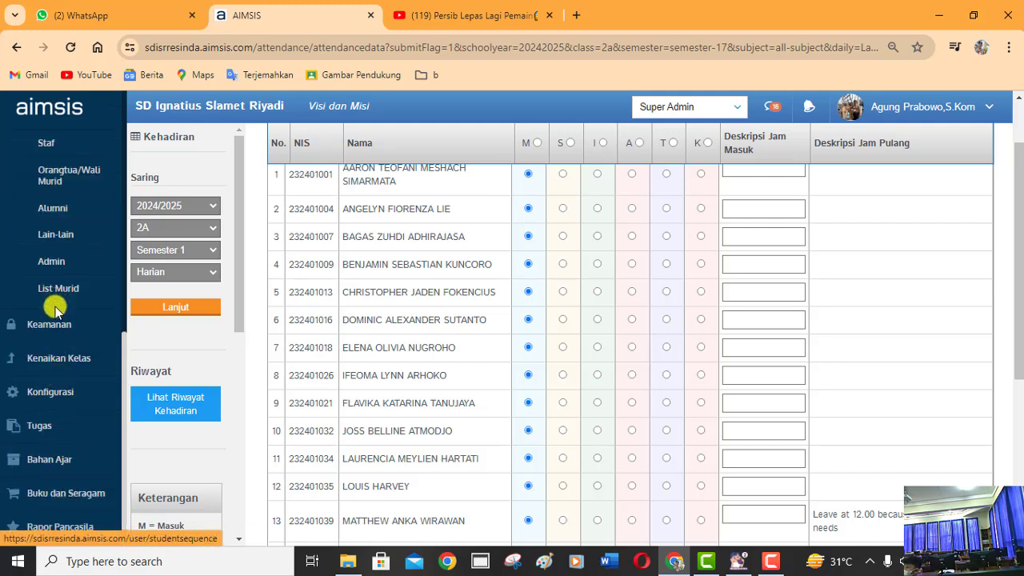
pyautogui.click(58, 288)
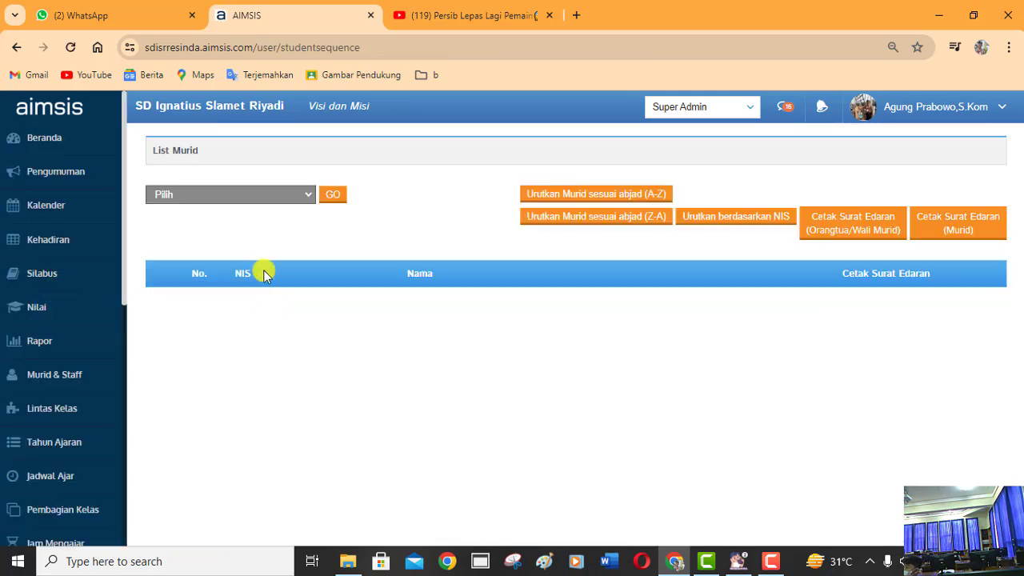
pyautogui.click(274, 195)
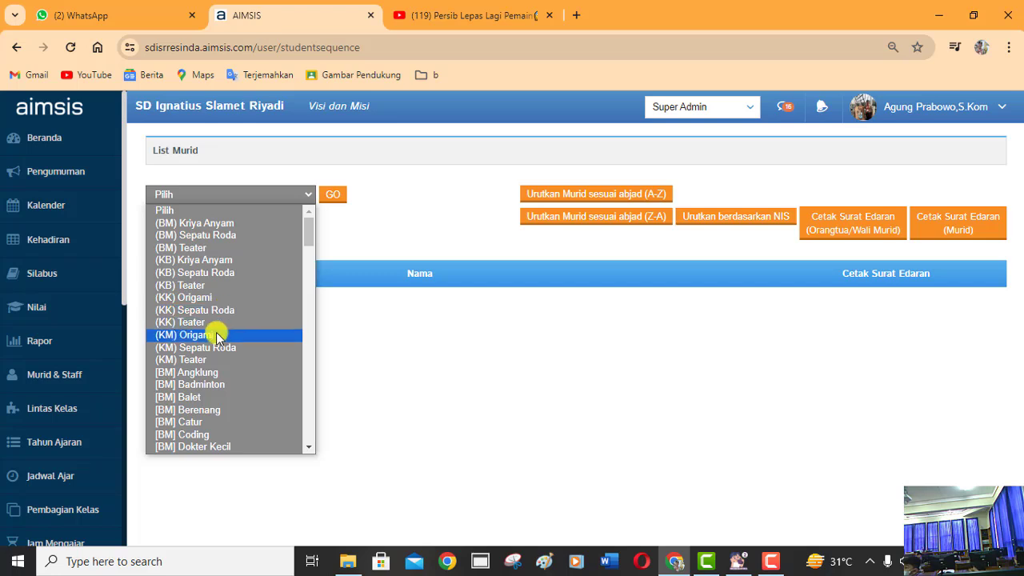
pyautogui.scroll(-10, 215, 331)
pyautogui.scroll(-10, 216, 336)
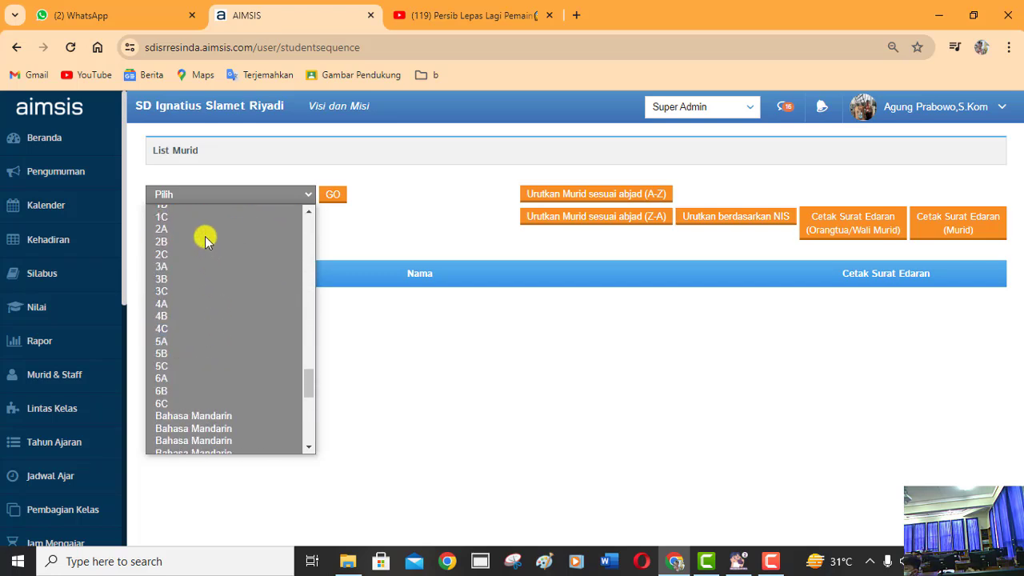
pyautogui.click(202, 229)
pyautogui.click(336, 198)
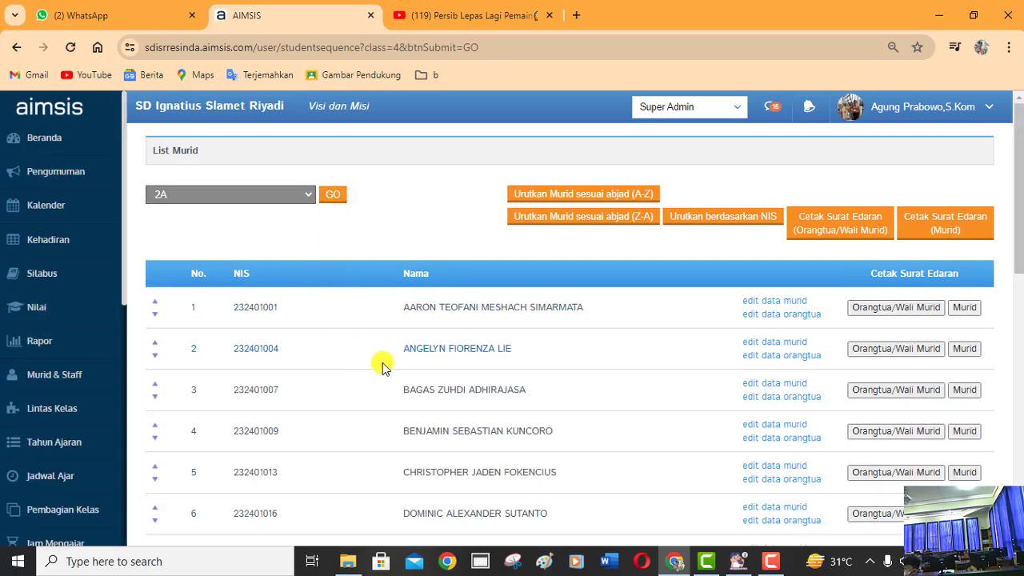
# - Move the student in row 8 of the class 2A list down one place
pyautogui.scroll(-1, 387, 366)
pyautogui.scroll(-1, 386, 366)
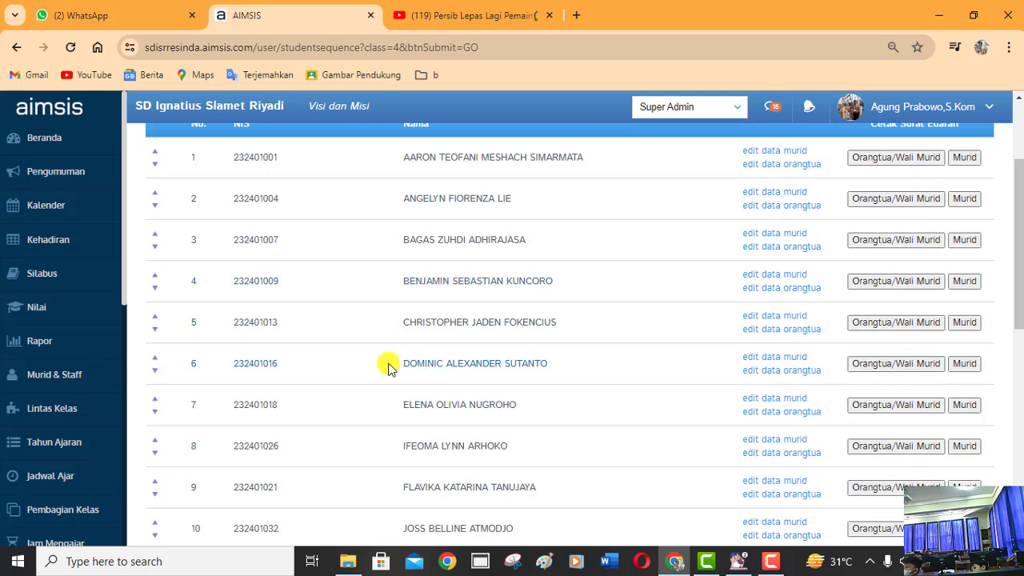
pyautogui.click(155, 453)
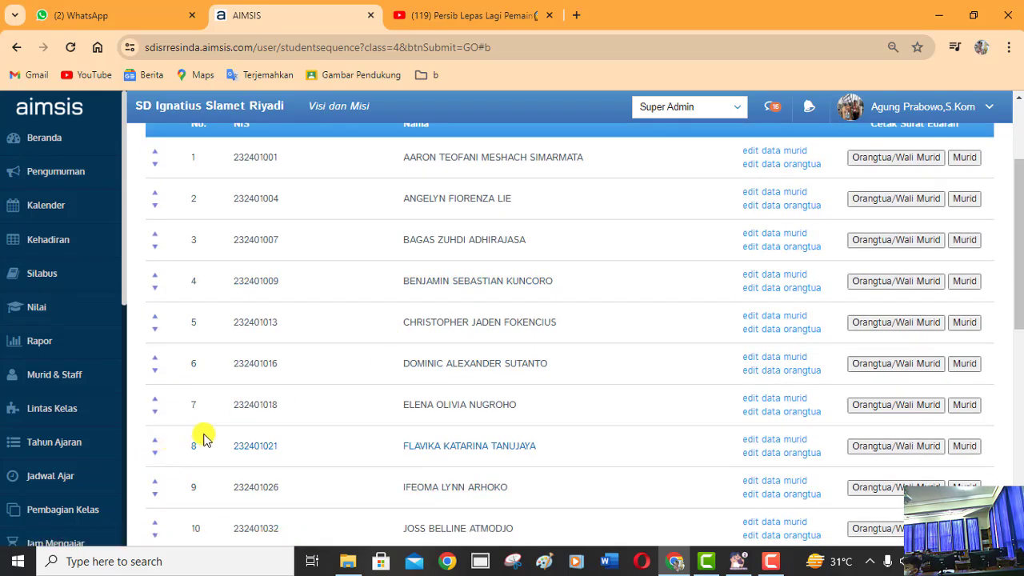
pyautogui.scroll(2, 448, 280)
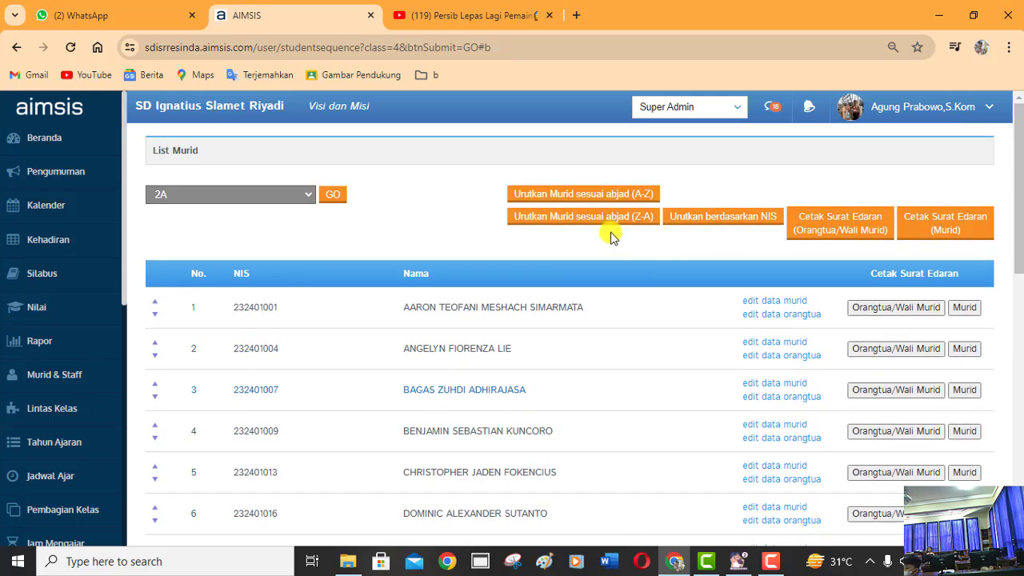
# - Return to Kehadiran and load the class 2A attendance sheet to check the student order
pyautogui.click(46, 237)
pyautogui.click(165, 227)
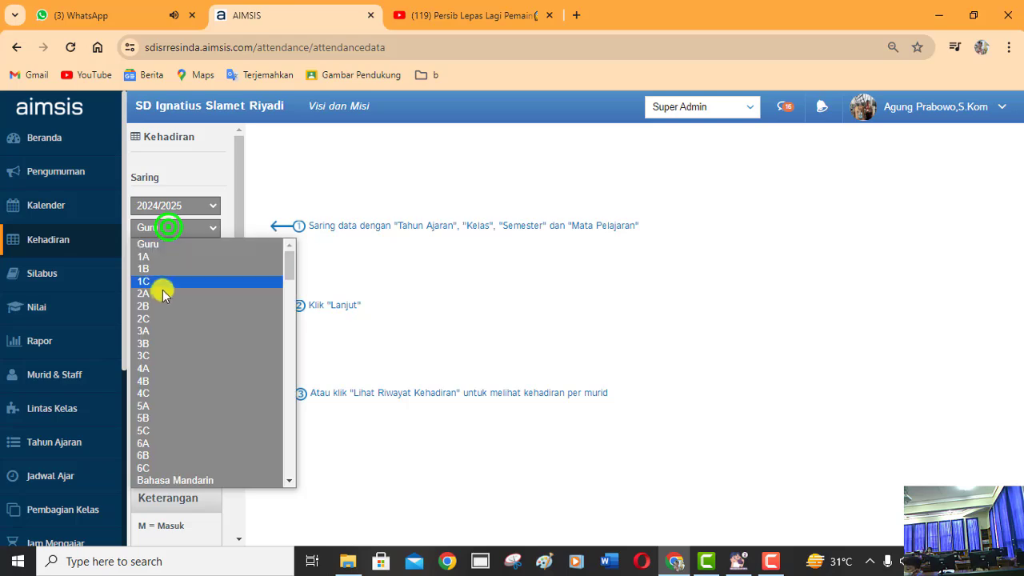
pyautogui.click(160, 285)
pyautogui.click(166, 307)
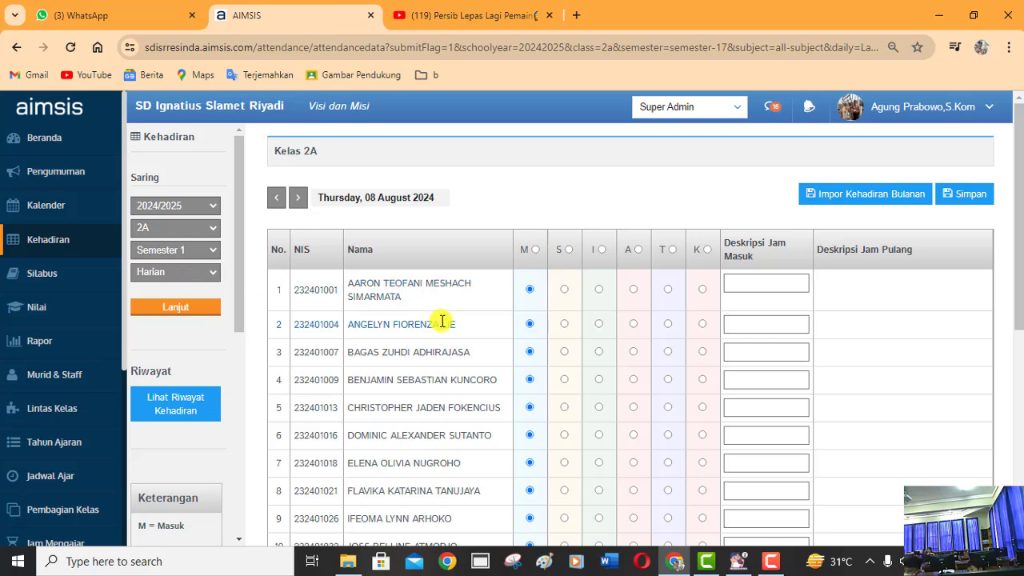
pyautogui.scroll(-2, 436, 448)
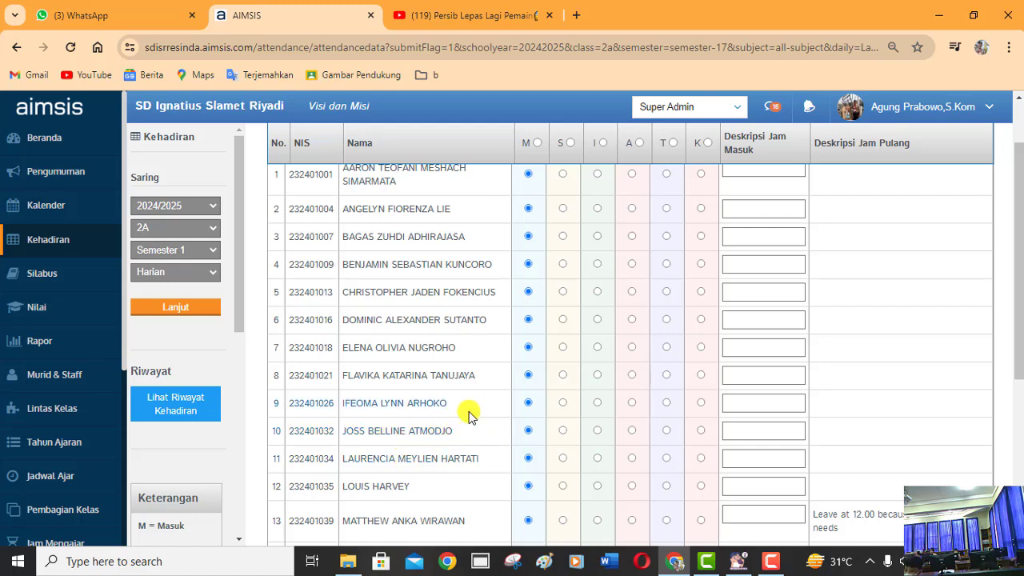
# - Reopen the List Murid page under Pengguna and load the class 2A students again
pyautogui.scroll(-3, 72, 359)
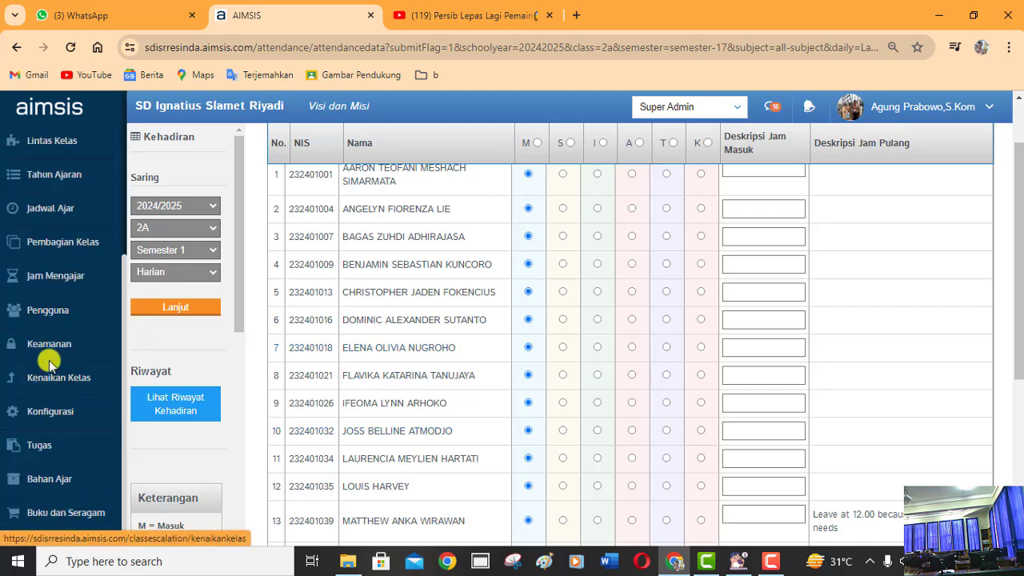
pyautogui.click(47, 311)
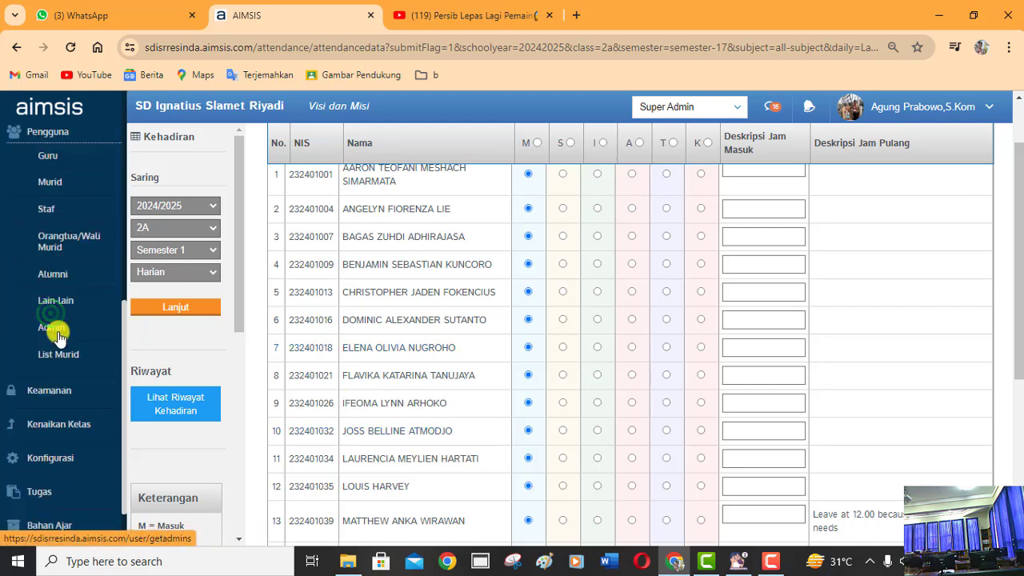
pyautogui.click(51, 354)
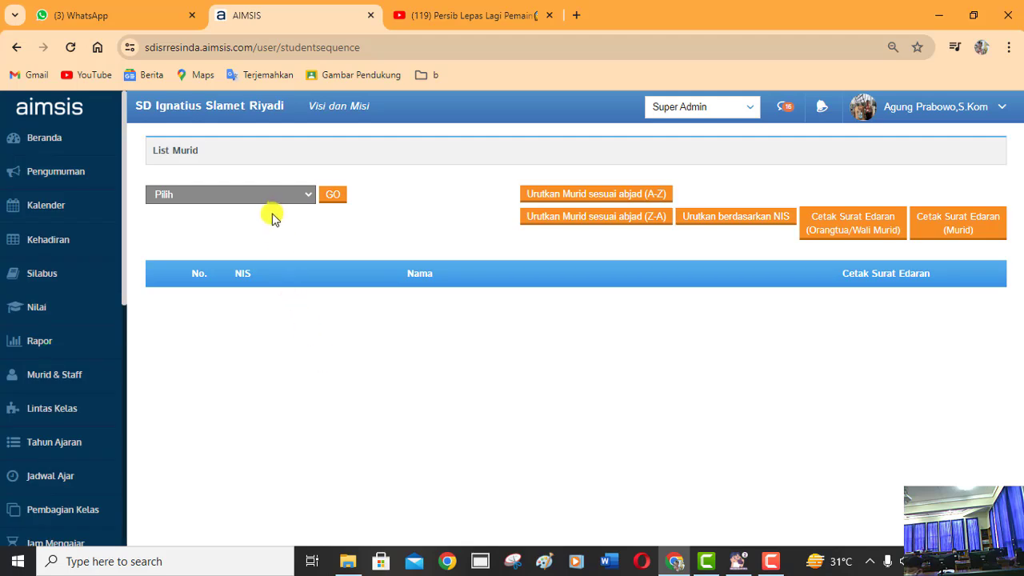
pyautogui.click(270, 196)
pyautogui.scroll(-5, 232, 382)
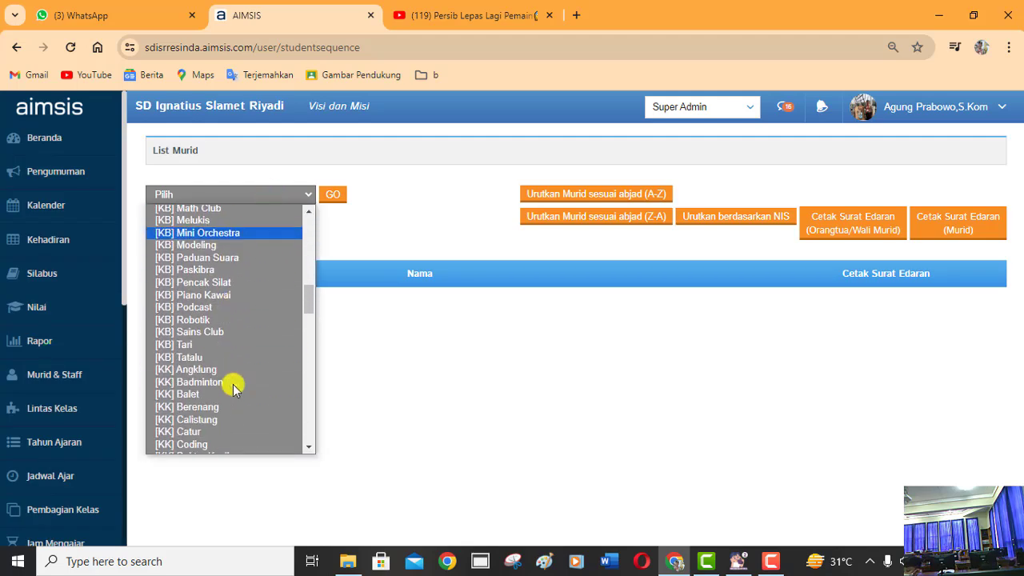
pyautogui.scroll(-10, 232, 385)
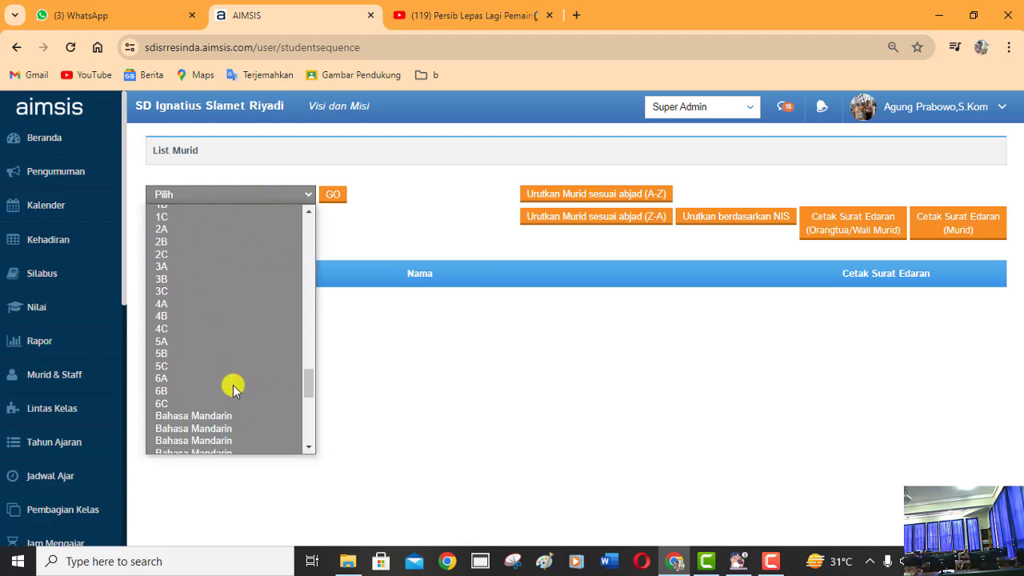
pyautogui.click(189, 228)
pyautogui.click(328, 198)
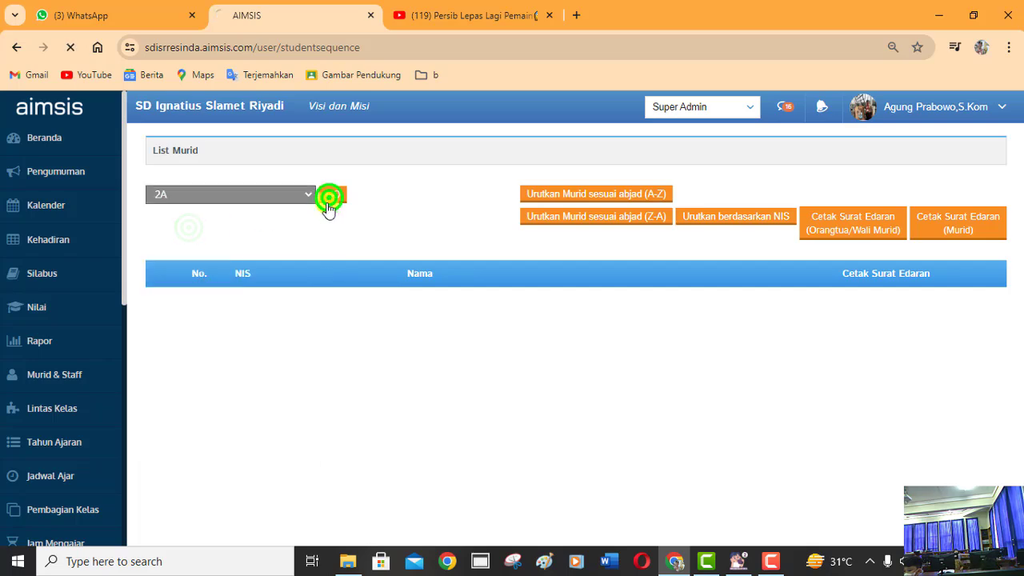
# - Examine the order of student numbers and names through the end of the class 2A list
pyautogui.scroll(-1, 334, 378)
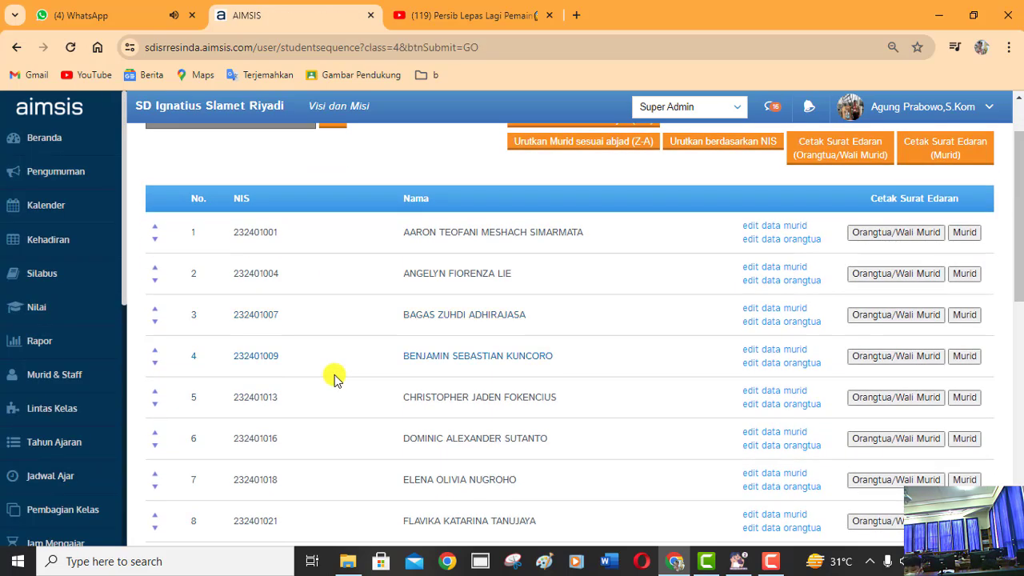
pyautogui.scroll(-3, 334, 378)
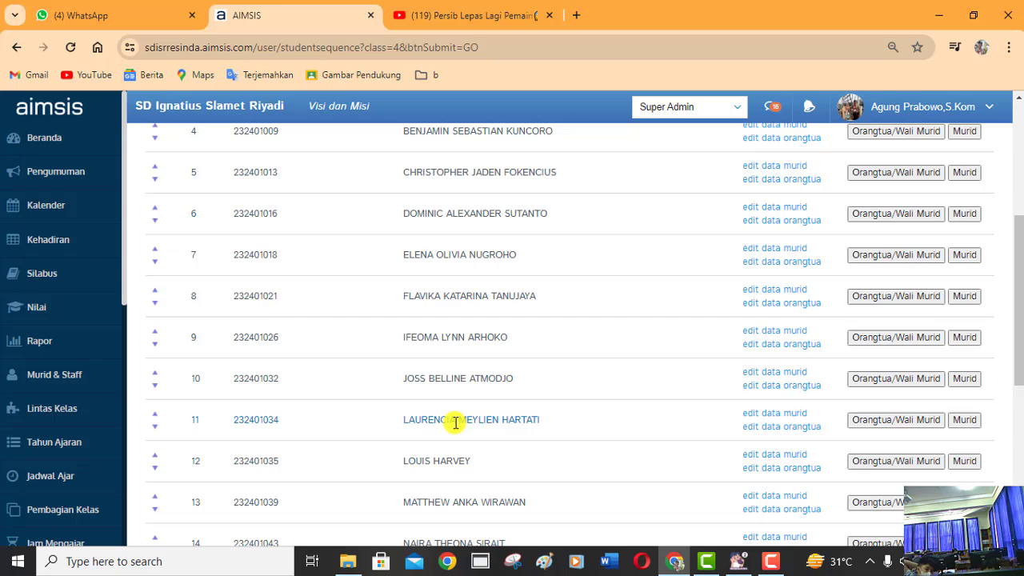
pyautogui.scroll(-1, 455, 423)
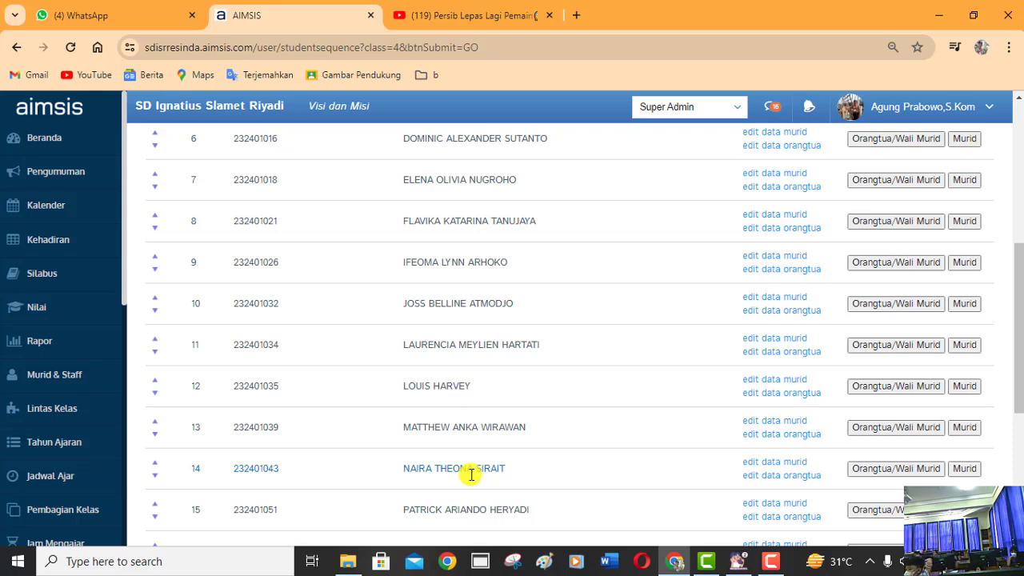
pyautogui.scroll(-1, 471, 474)
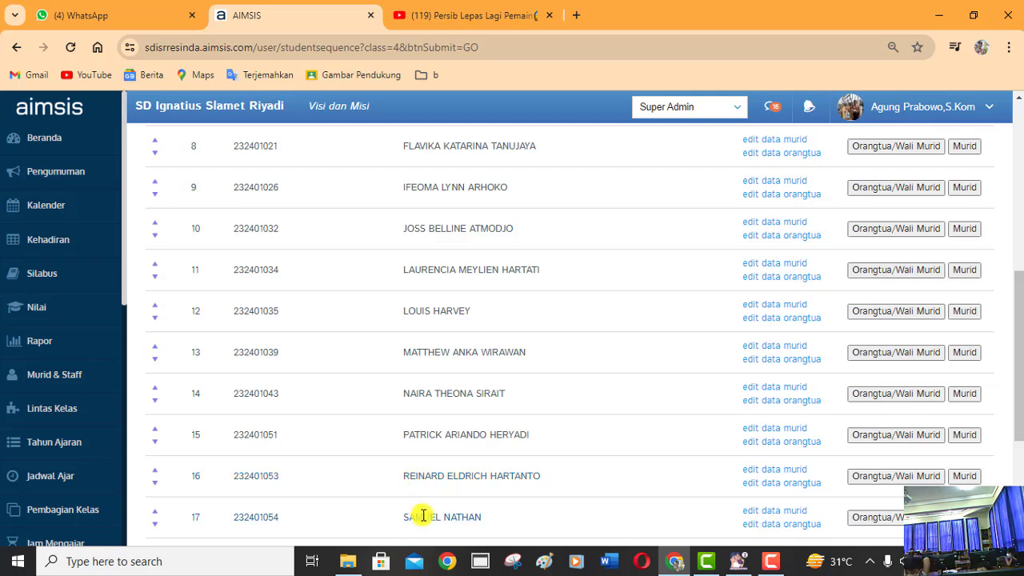
pyautogui.scroll(-1, 424, 515)
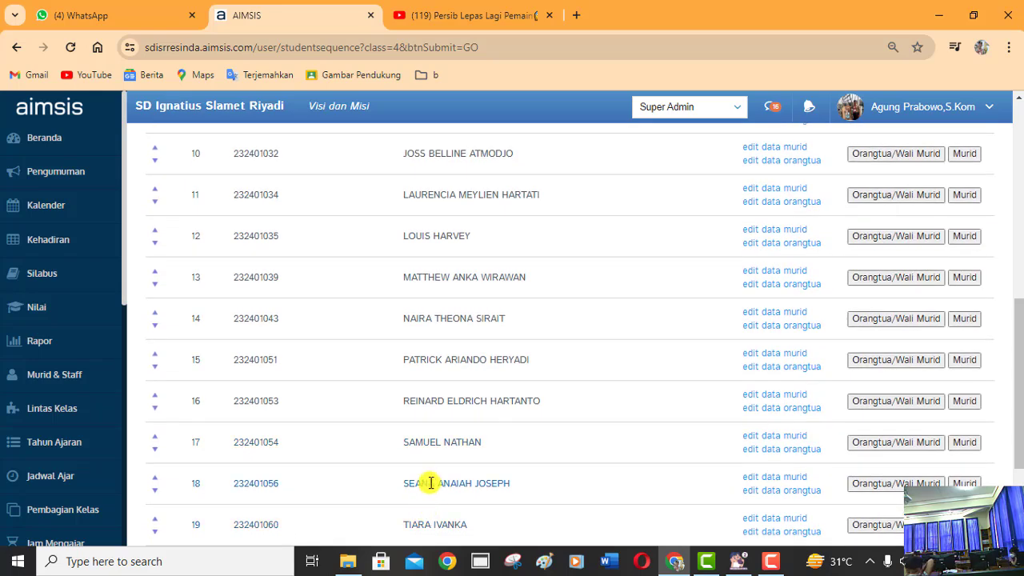
pyautogui.scroll(-1, 430, 483)
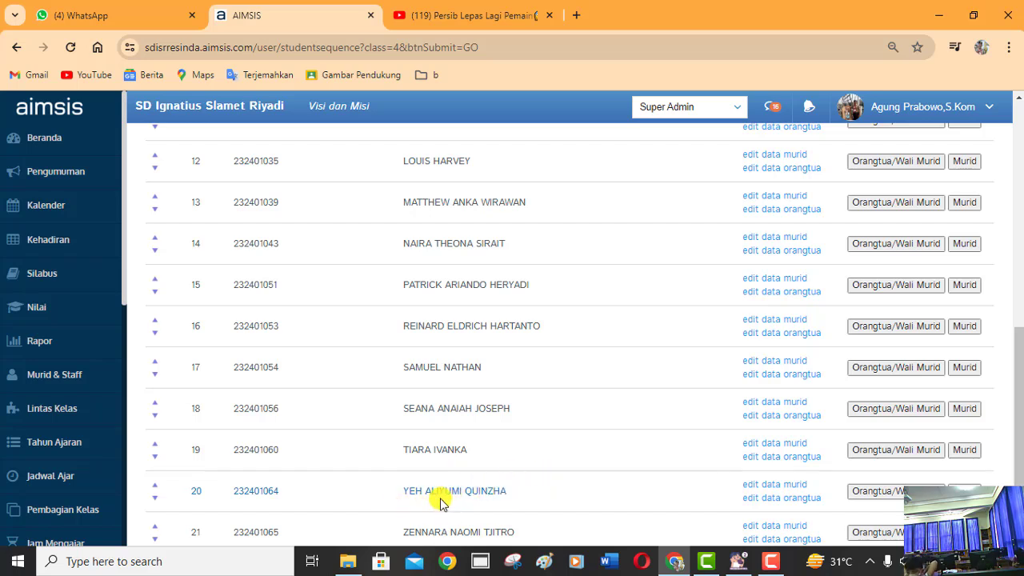
pyautogui.scroll(-1, 445, 496)
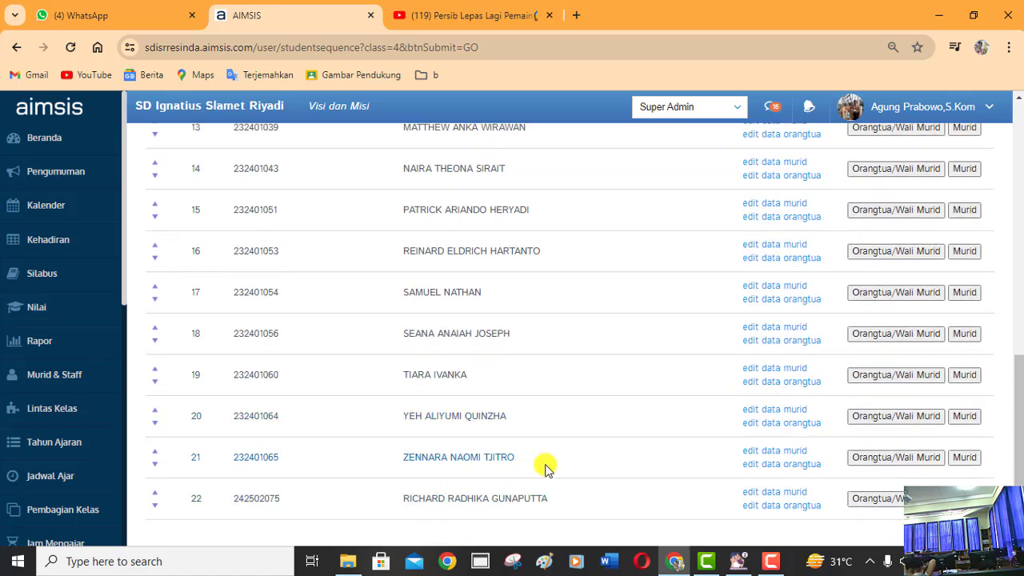
pyautogui.scroll(-1, 544, 469)
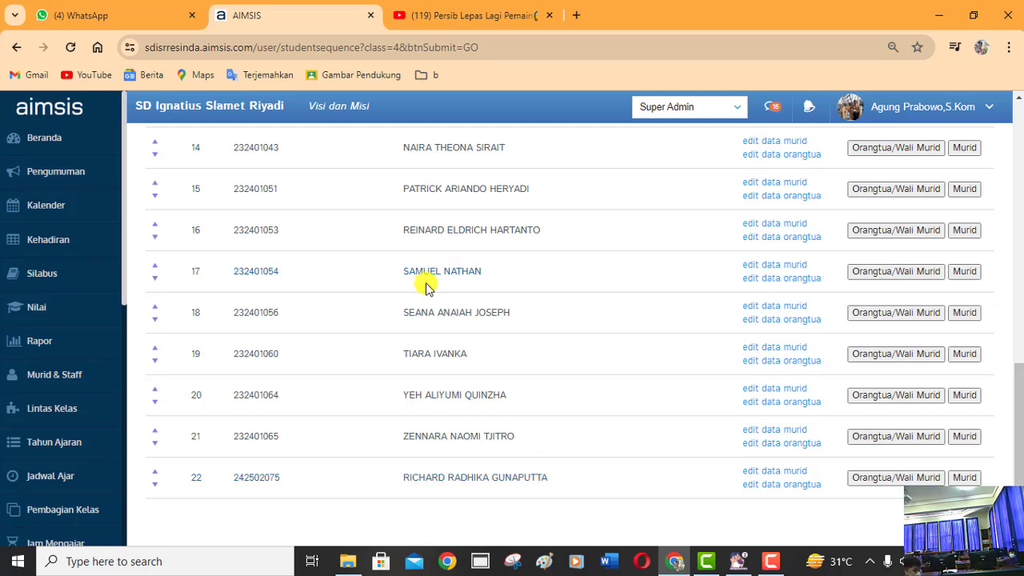
# - Reload the attendance sheet for class 2A under Kehadiran and compare its student order with the student list
pyautogui.click(50, 240)
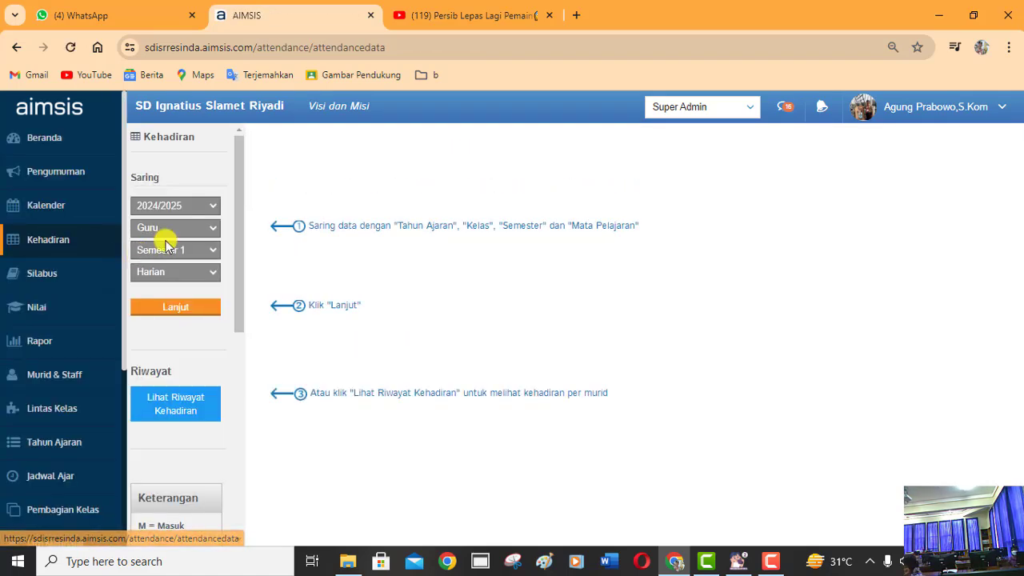
pyautogui.click(168, 228)
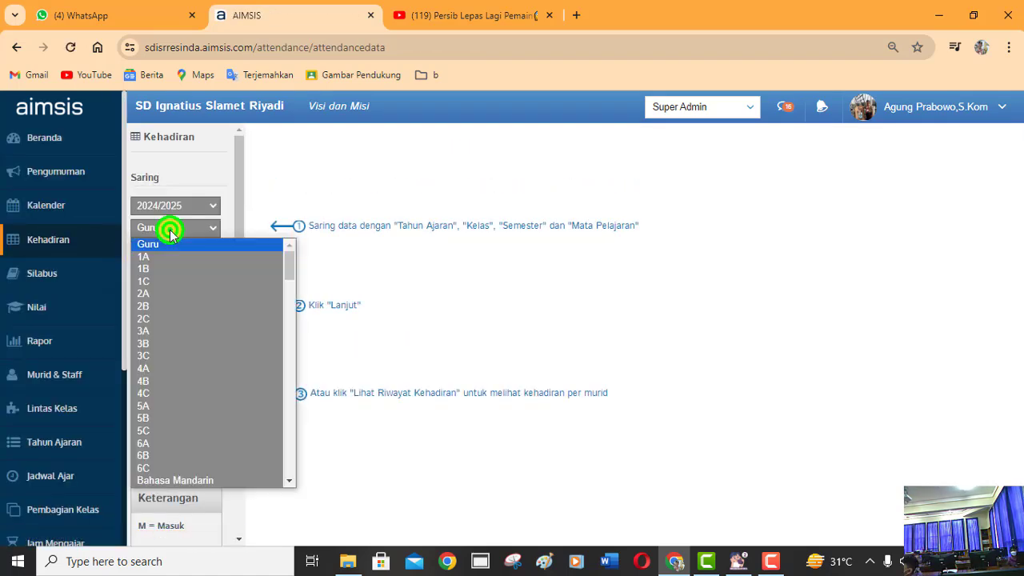
pyautogui.click(155, 304)
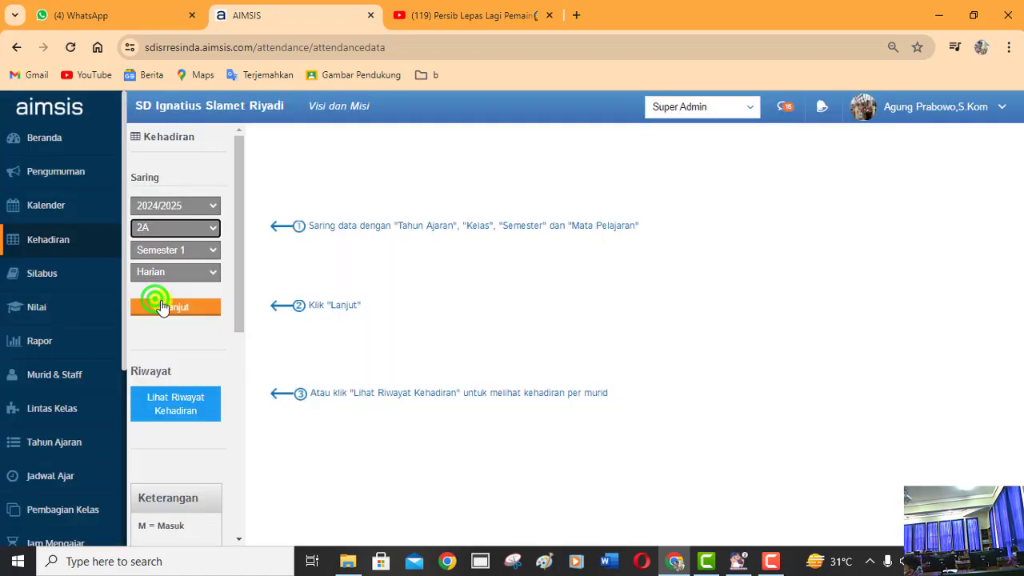
pyautogui.click(160, 302)
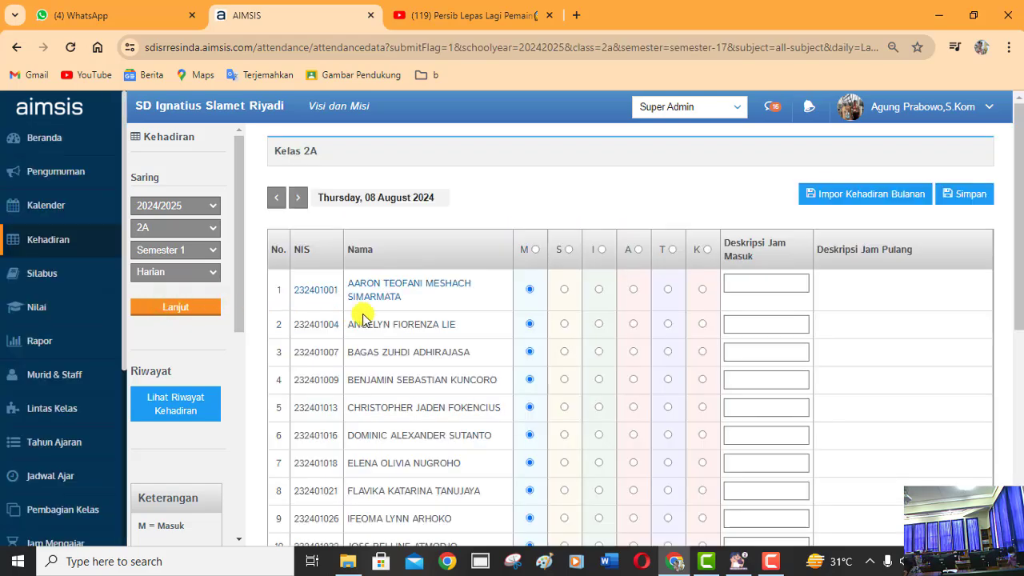
pyautogui.scroll(-2, 386, 334)
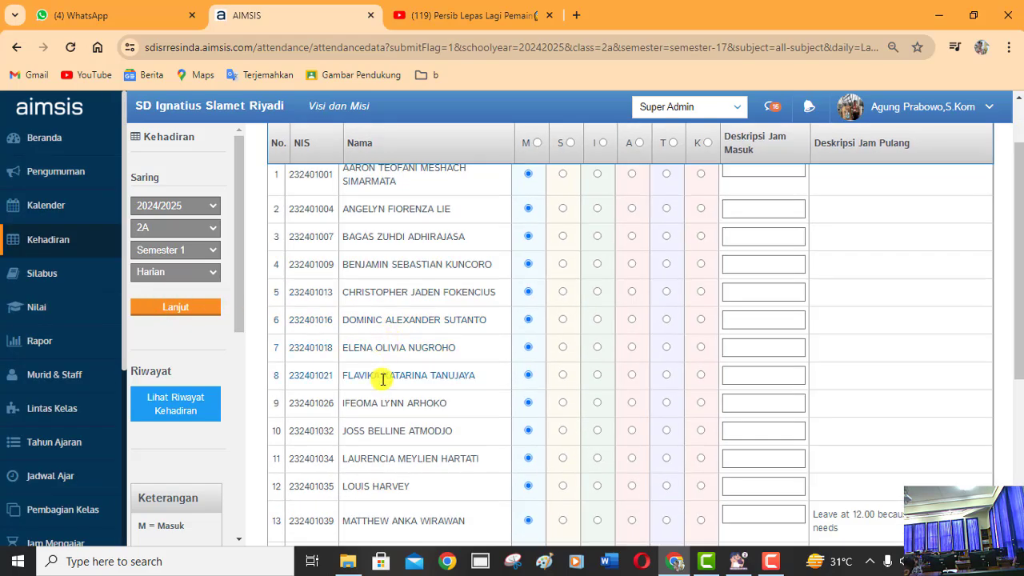
pyautogui.scroll(2, 816, 280)
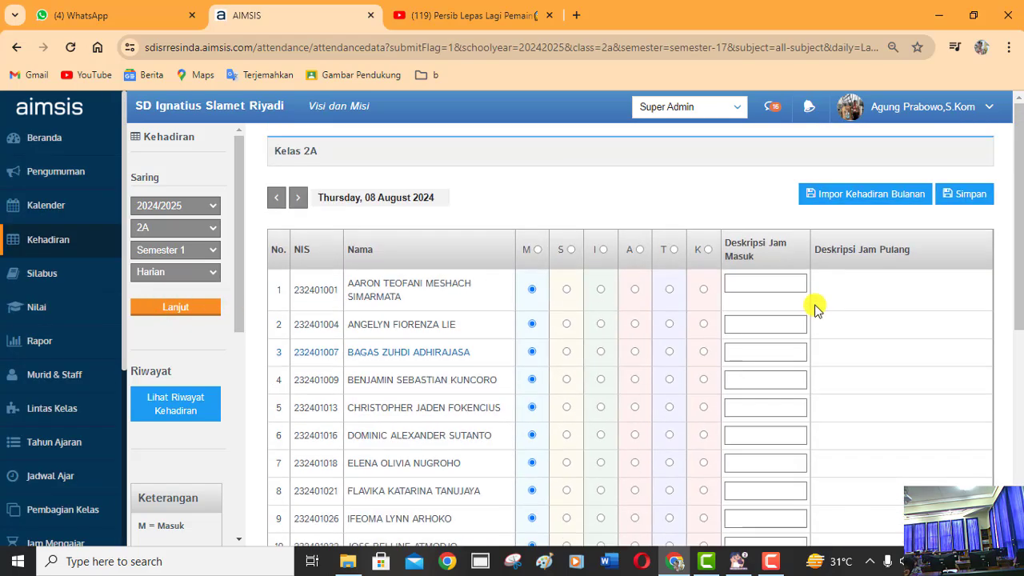
# - Switch to the Informatika Kelas 2 e-book and page forward from the cover through the Teknologi Informasi dan Komunikasi chapter to Membuat Karya Kreatif
pyautogui.click(738, 561)
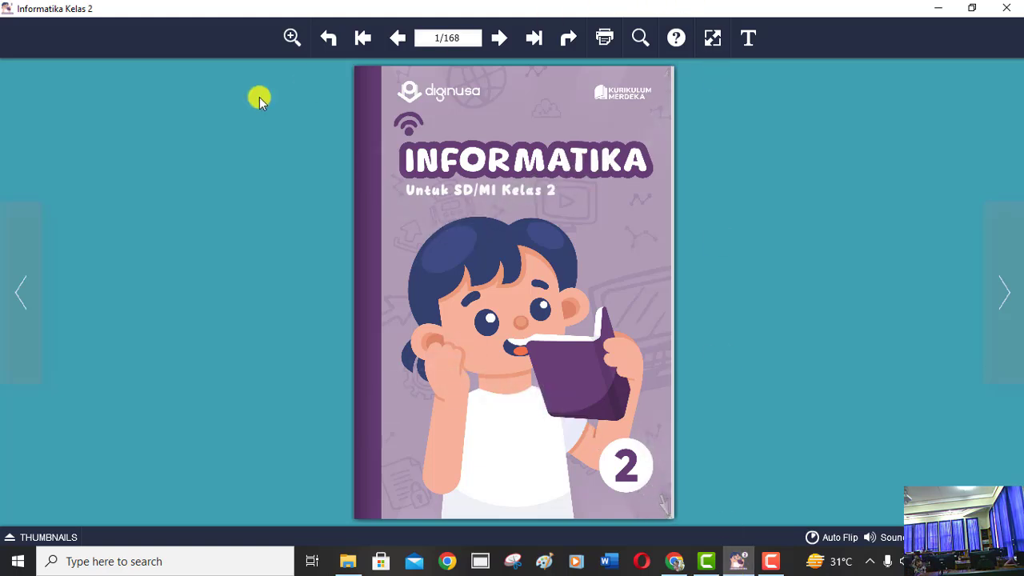
pyautogui.click(1003, 278)
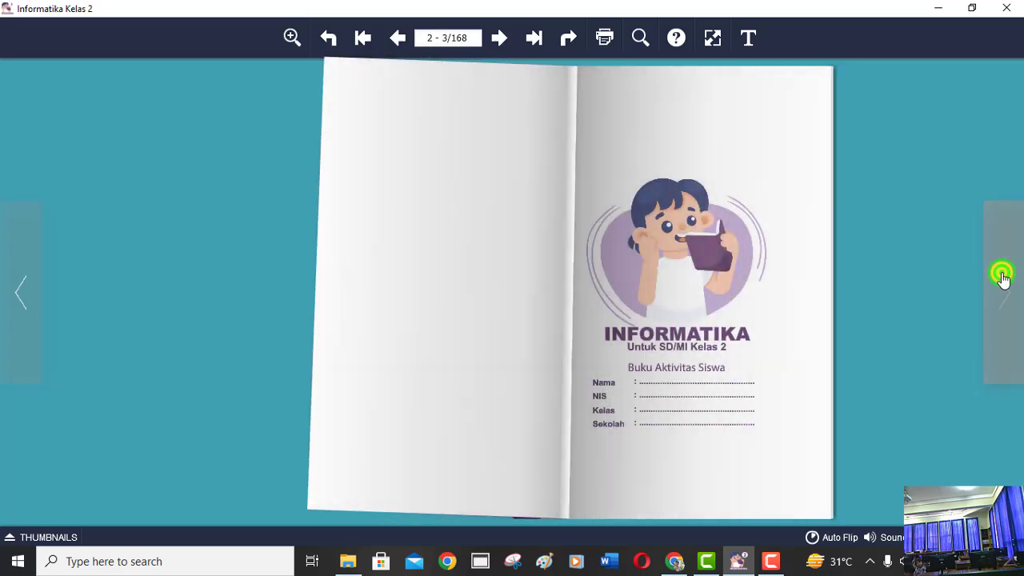
pyautogui.click(1003, 278)
pyautogui.click(1003, 277)
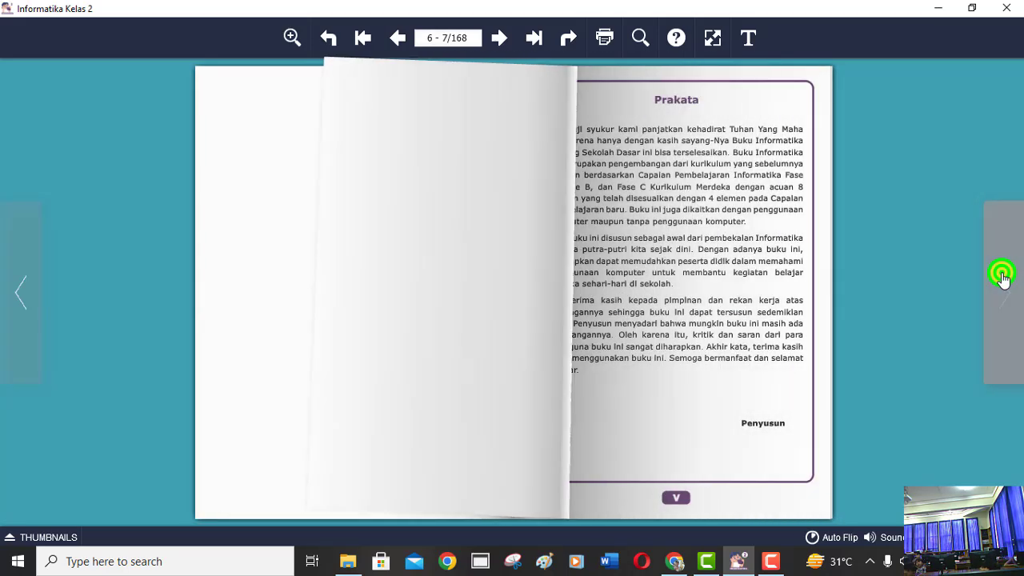
pyautogui.click(1003, 277)
pyautogui.click(1003, 277)
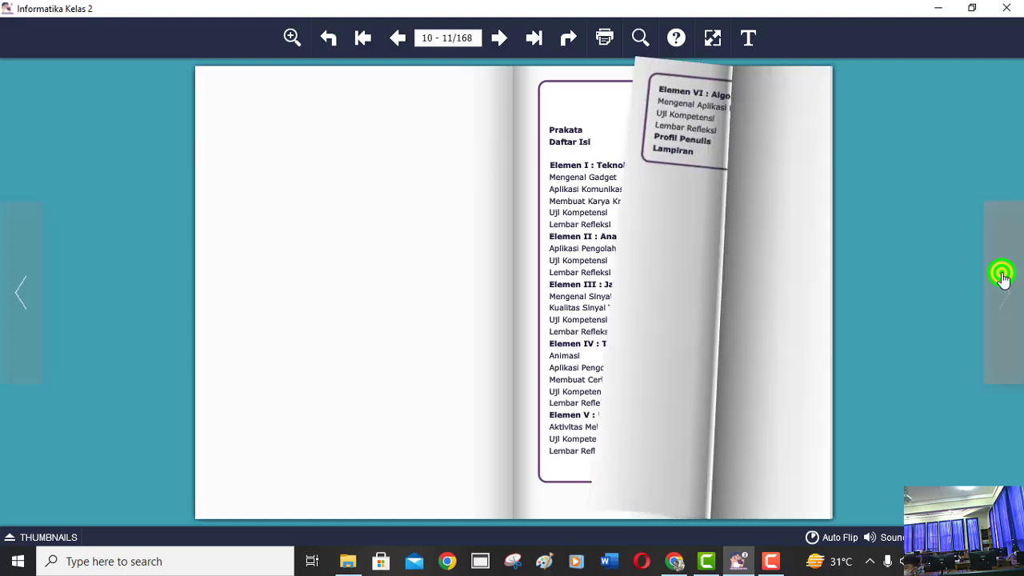
pyautogui.click(1002, 278)
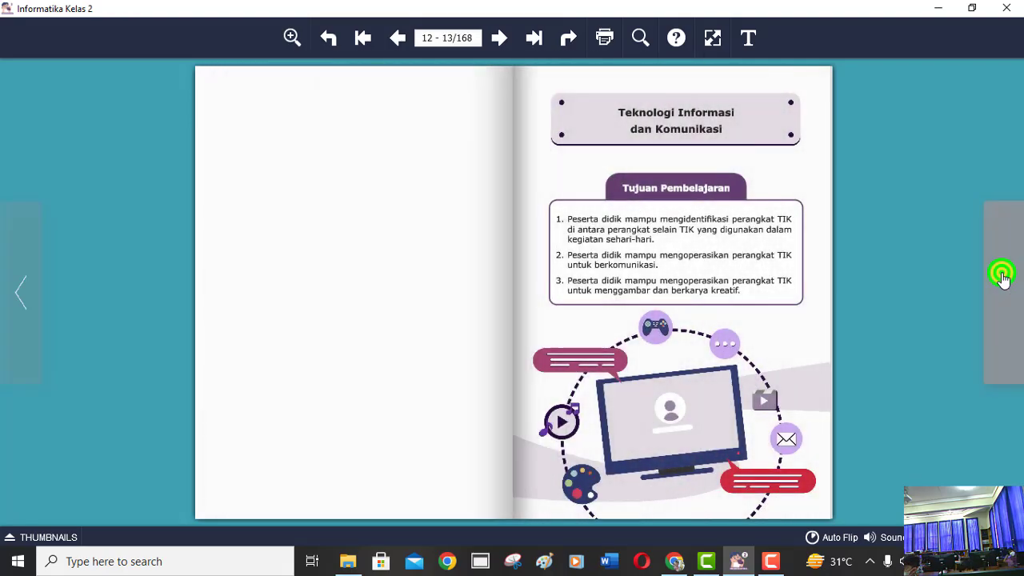
pyautogui.click(1003, 277)
pyautogui.click(1003, 278)
pyautogui.click(1003, 277)
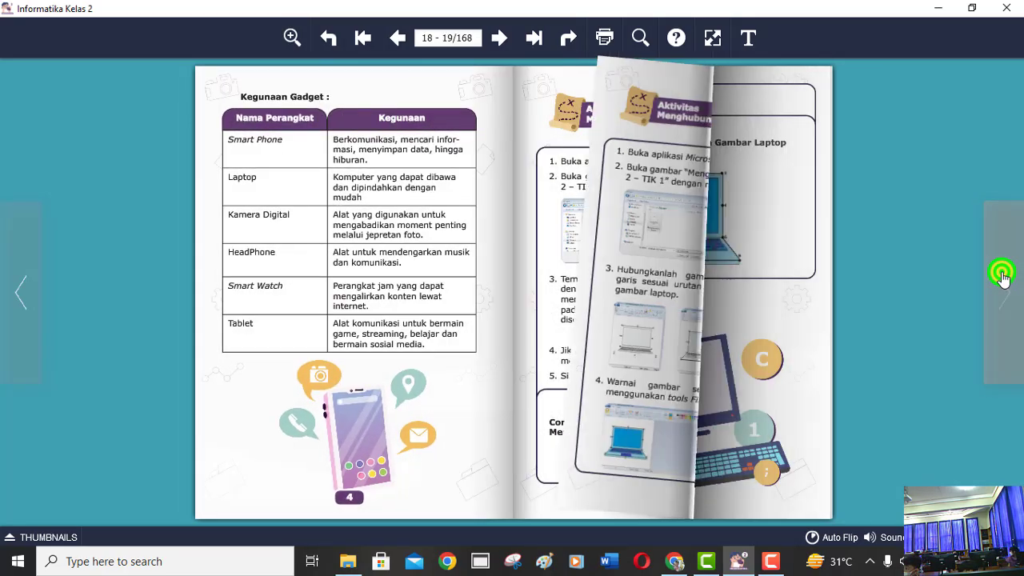
pyautogui.click(1003, 277)
pyautogui.click(1003, 277)
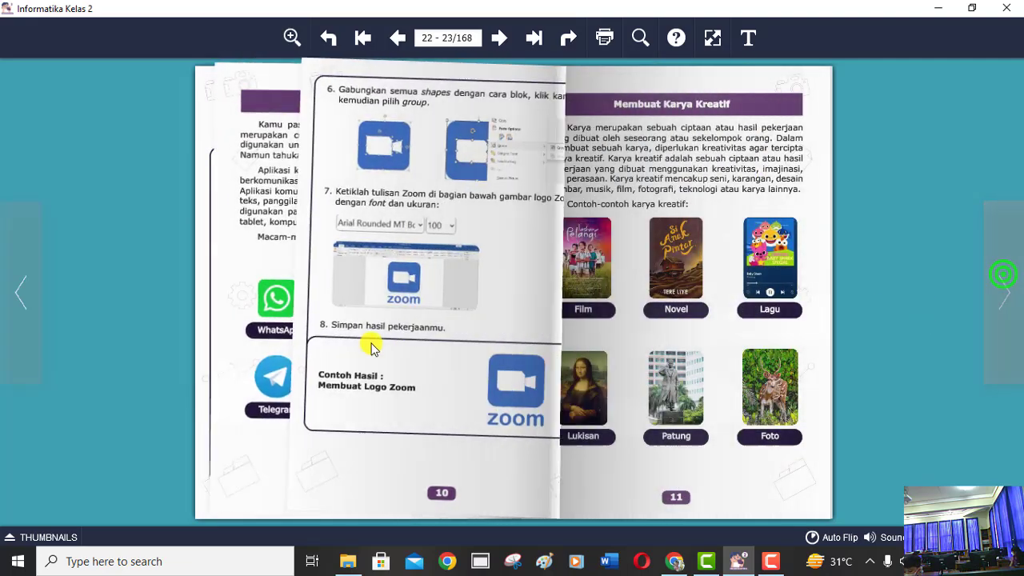
# - Page back to the Menghubungkan Gambar Laptop activity, and return forward to the Aplikasi Komunikasi spread
pyautogui.click(6, 302)
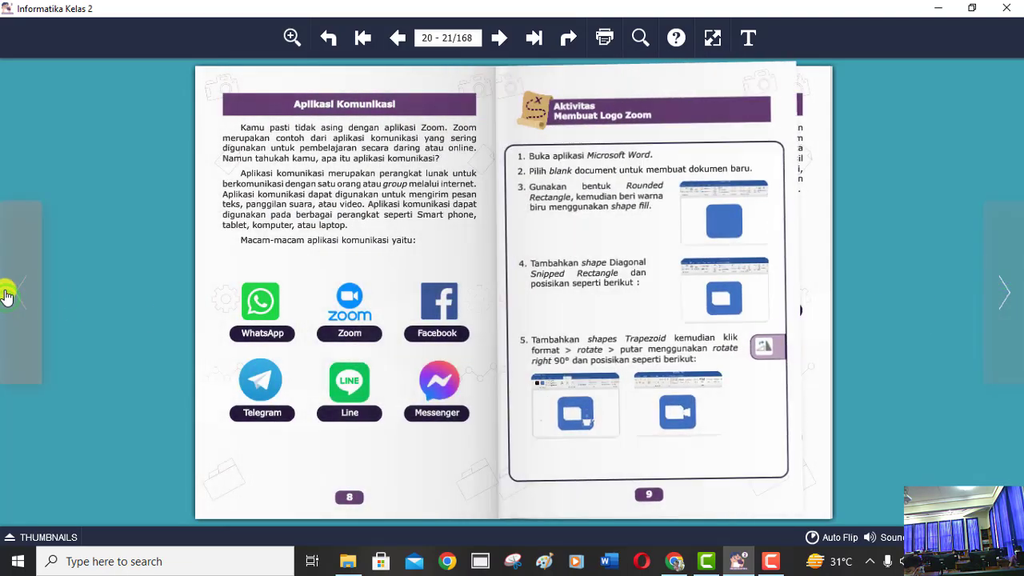
pyautogui.click(6, 287)
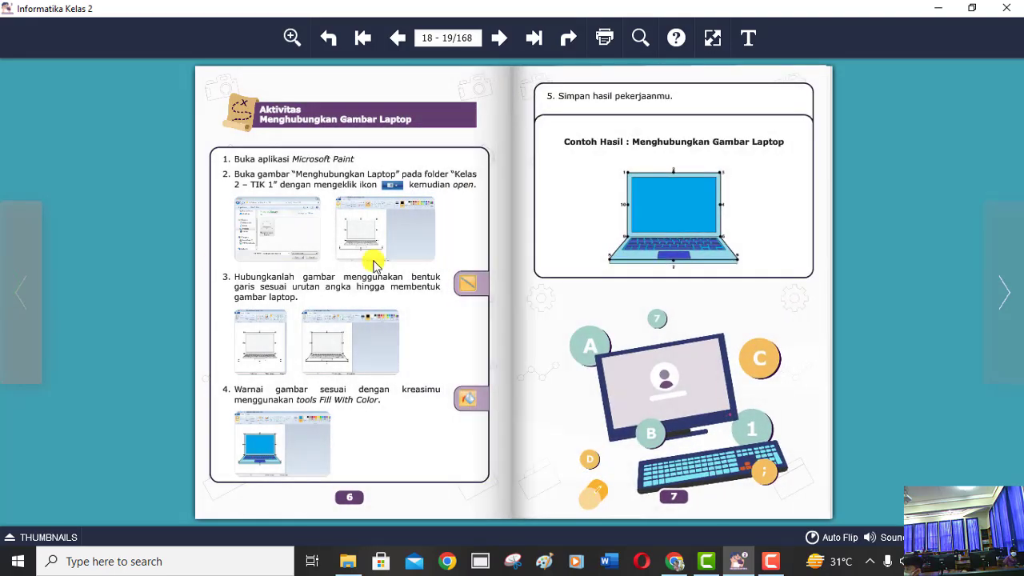
pyautogui.click(1002, 272)
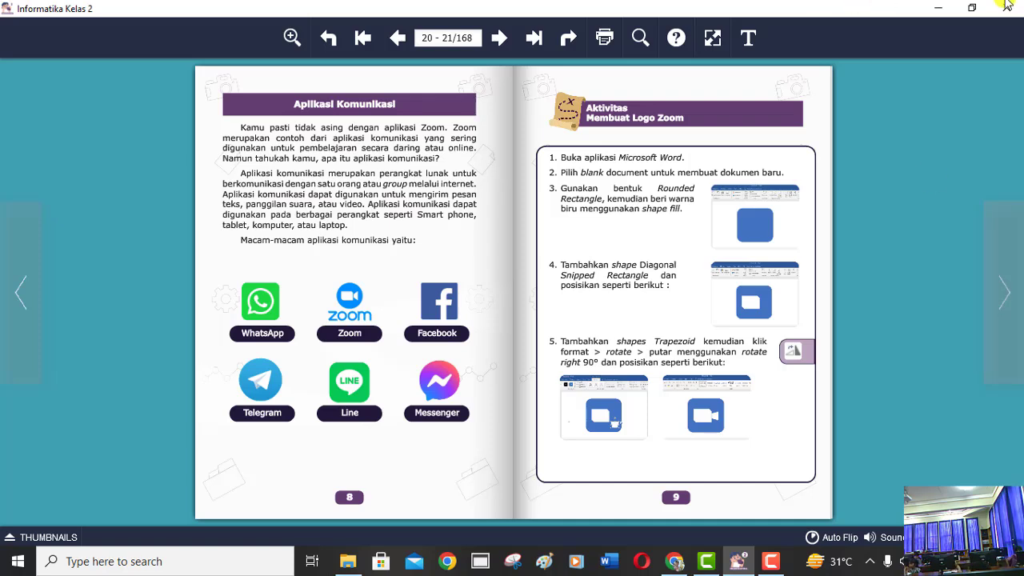
# - Enlarge the e-book spread and bring the Aplikasi Komunikasi text fully into view for reading
pyautogui.click(292, 39)
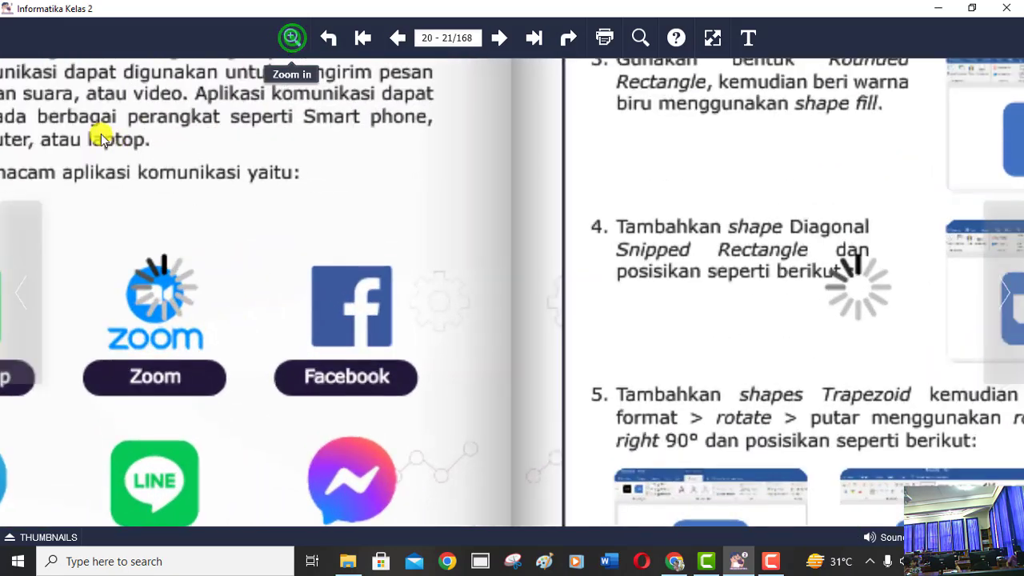
pyautogui.moveTo(89, 116); pyautogui.dragTo(469, 340)
pyautogui.moveTo(476, 421); pyautogui.dragTo(476, 397)
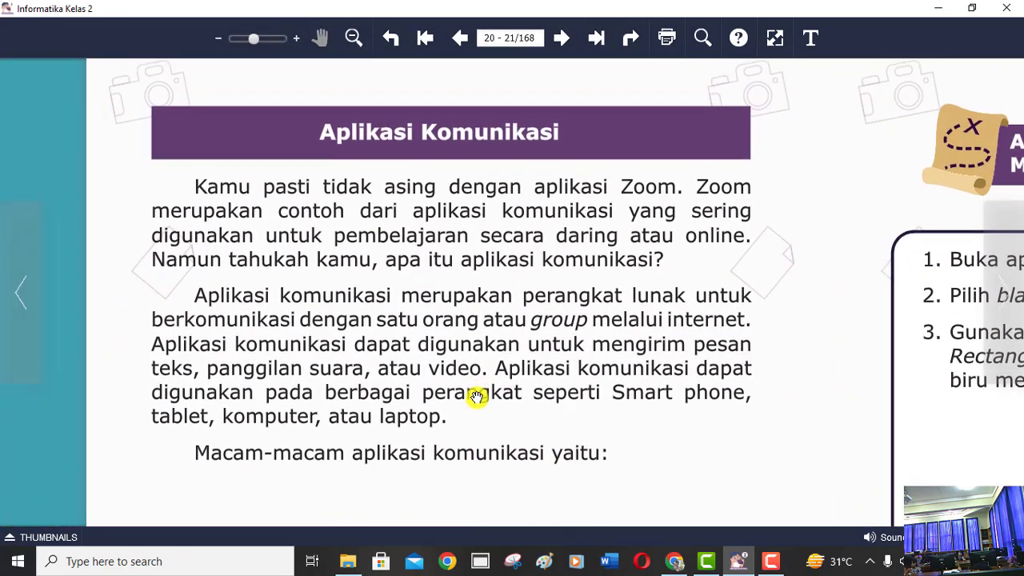
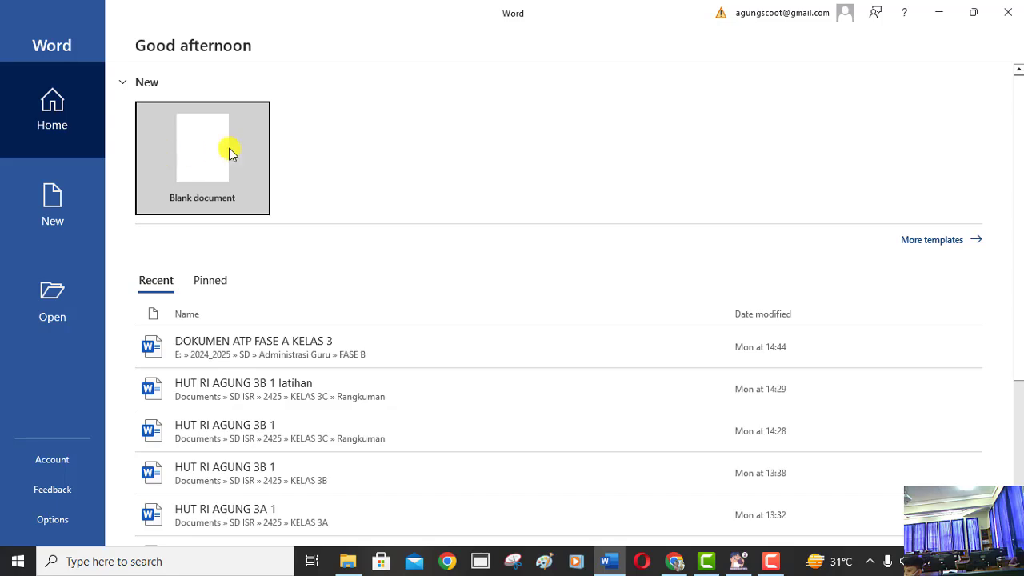
# - Create a blank Word document and set up its page with a different paper size, portrait orientation and Moderate margins
pyautogui.click(228, 151)
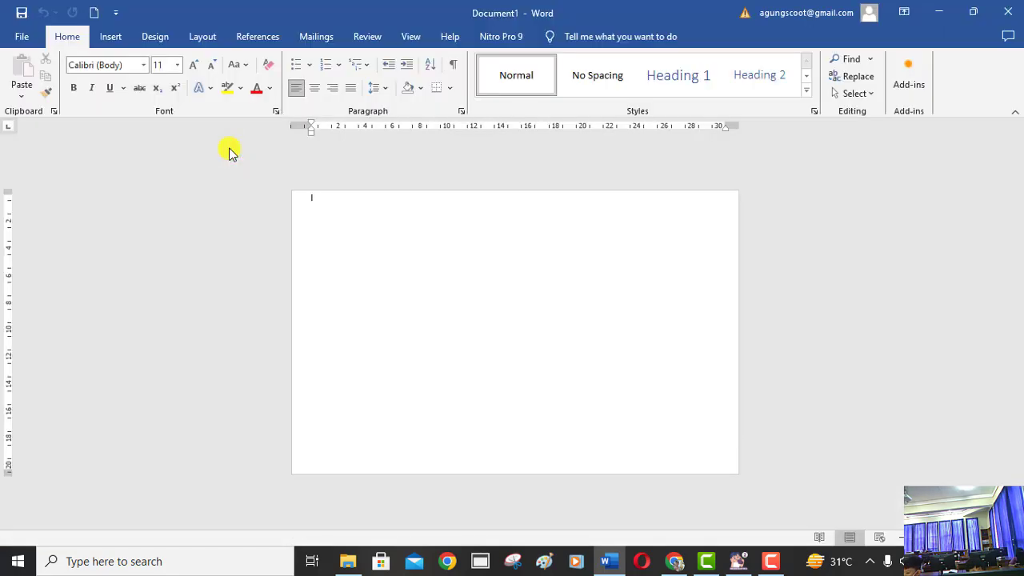
pyautogui.click(205, 40)
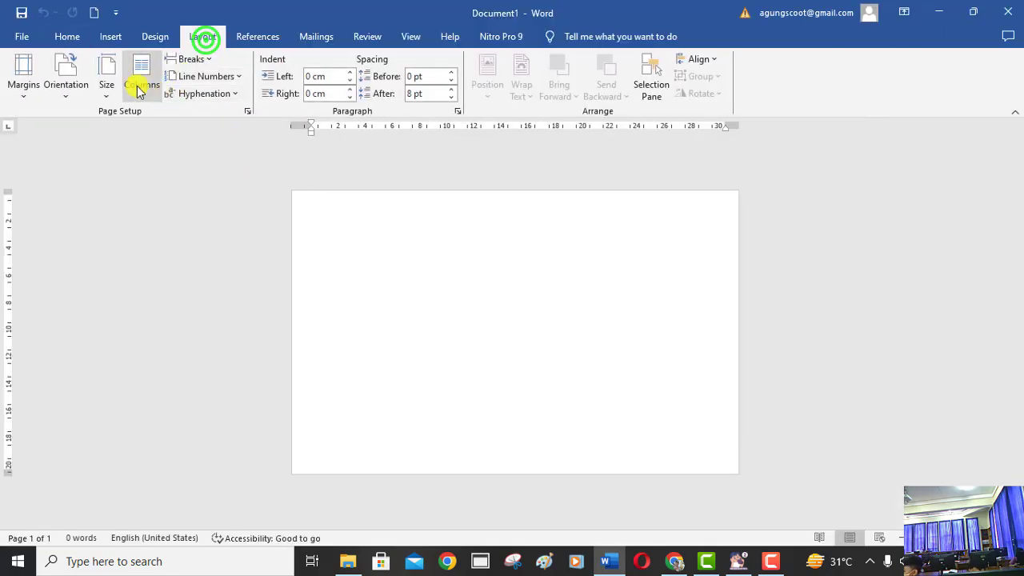
pyautogui.click(109, 85)
pyautogui.click(120, 116)
pyautogui.click(67, 80)
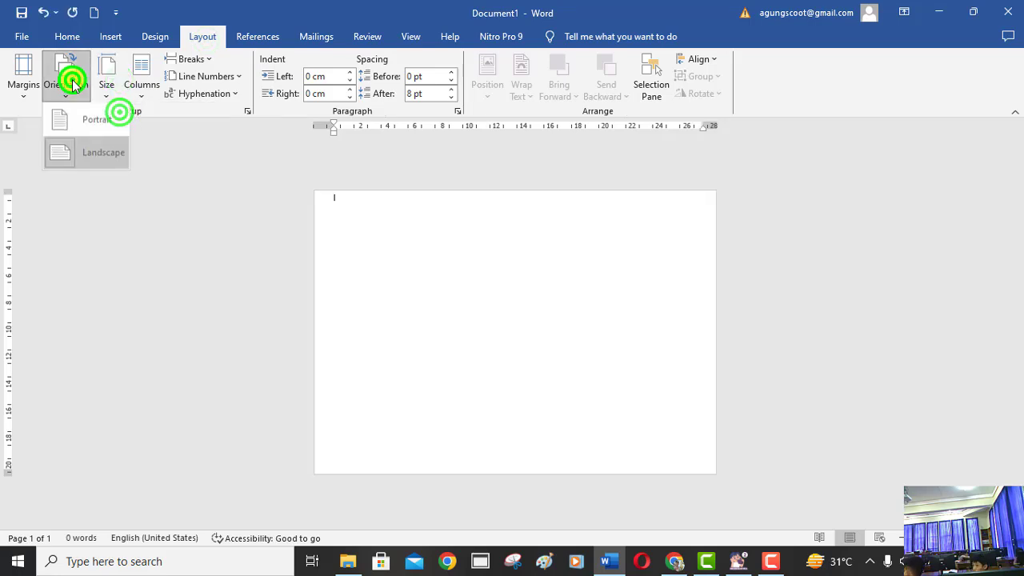
pyautogui.click(89, 118)
pyautogui.click(23, 80)
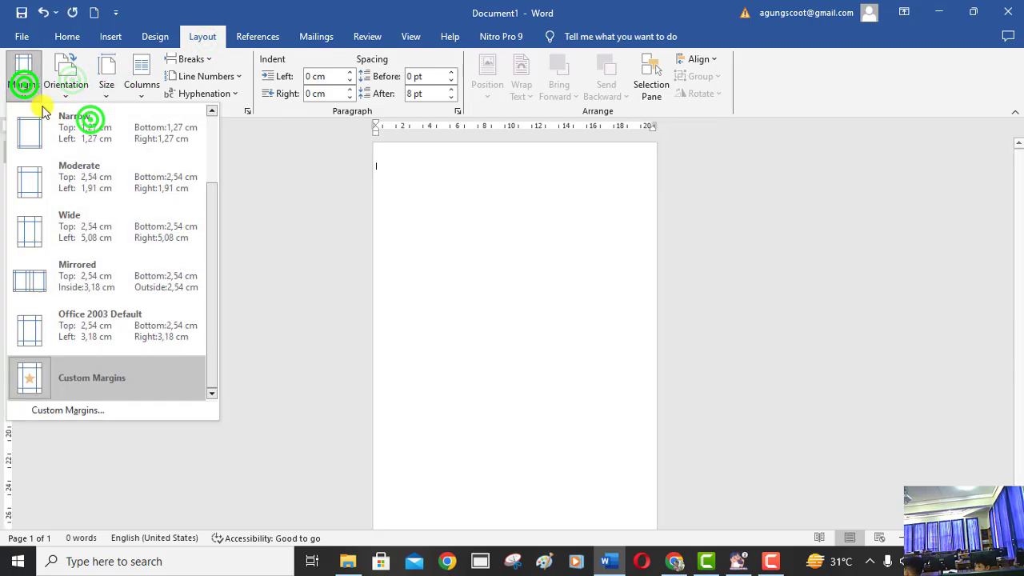
pyautogui.click(88, 174)
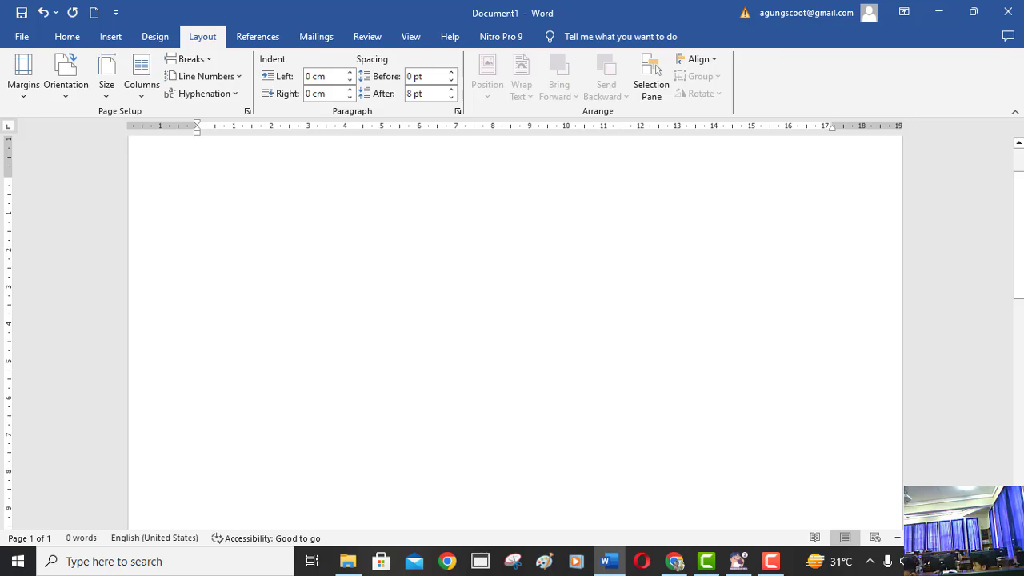
# - Switch to the e-book, read steps 3 and 4 of the Membuat Logo Zoom activity, and return to Word
pyautogui.click(738, 560)
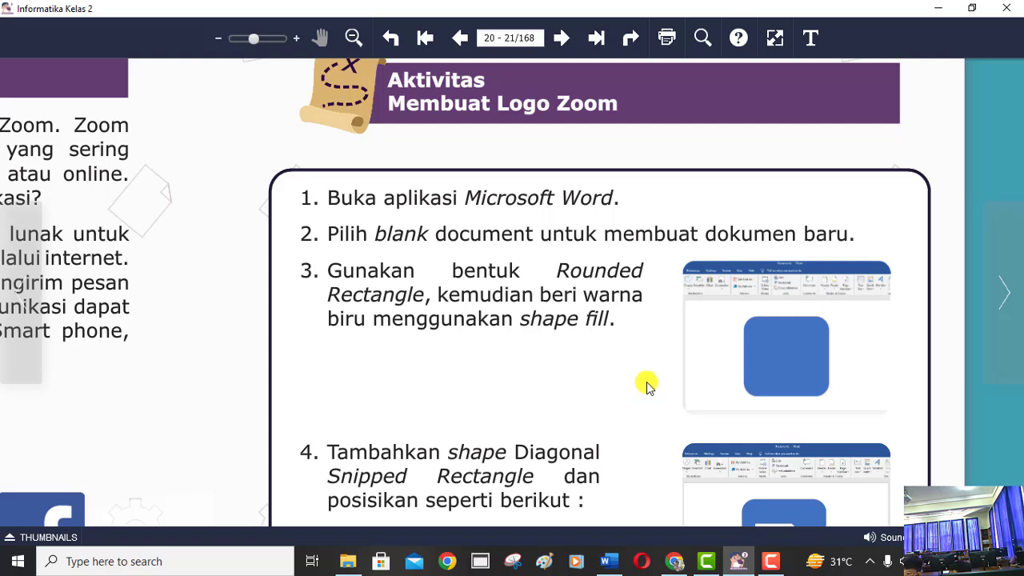
pyautogui.scroll(-3, 646, 382)
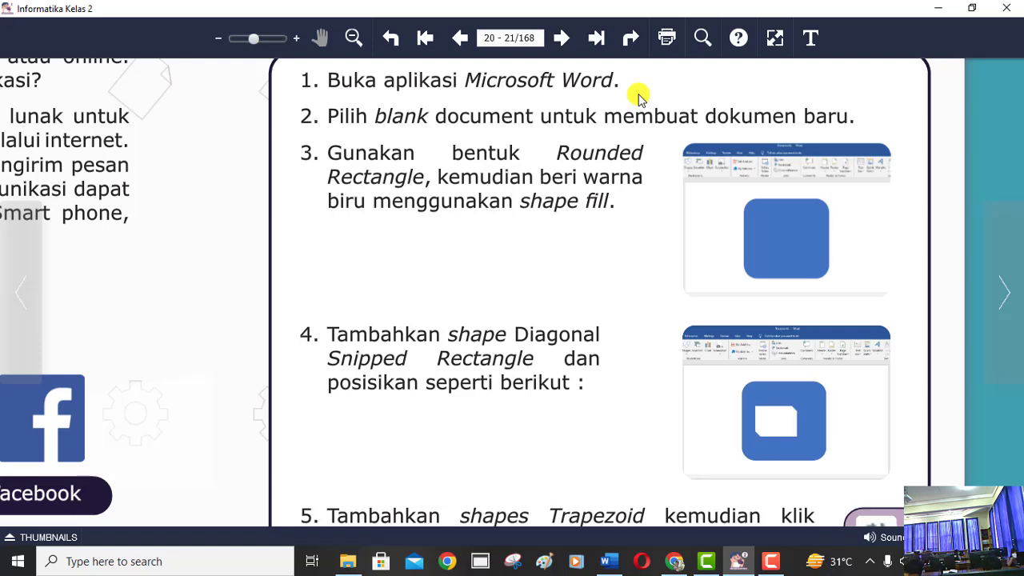
pyautogui.hotkey('alt', 'Tab')
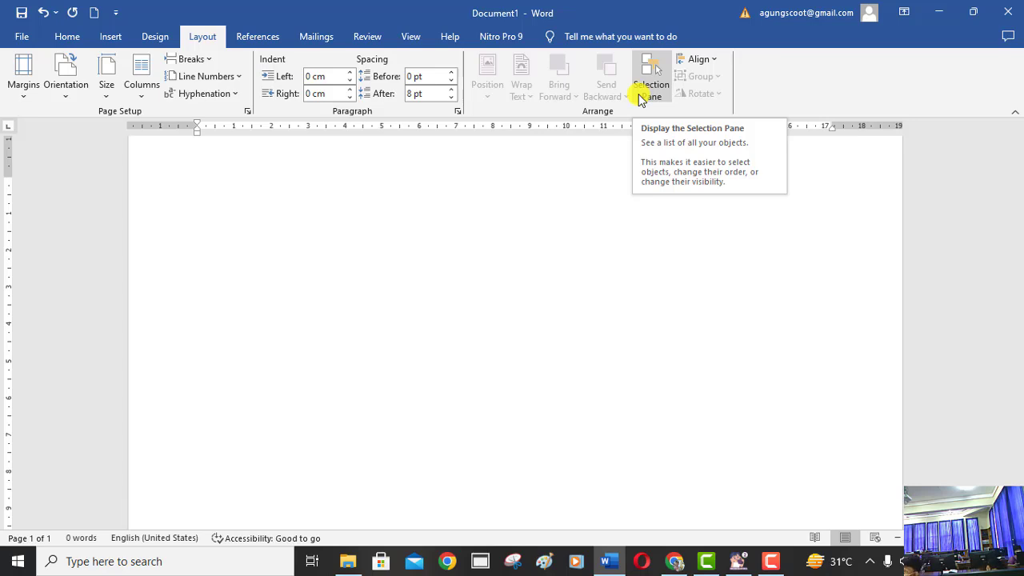
# - Recheck step 3 in the e-book, return to Word and draw a rounded-corner rectangle about 13.7 cm wide and 5.7 cm high
pyautogui.click(114, 37)
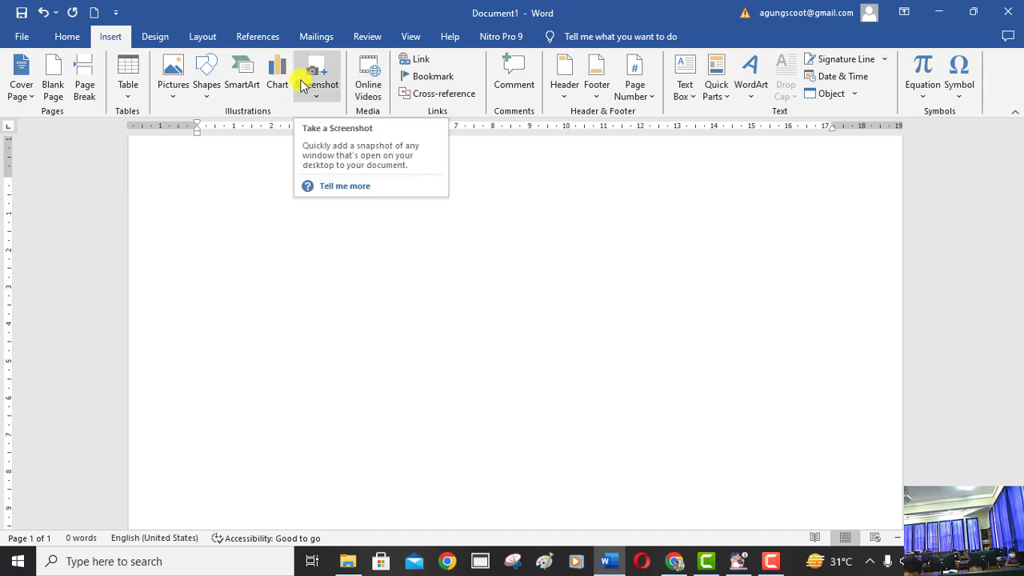
pyautogui.click(210, 98)
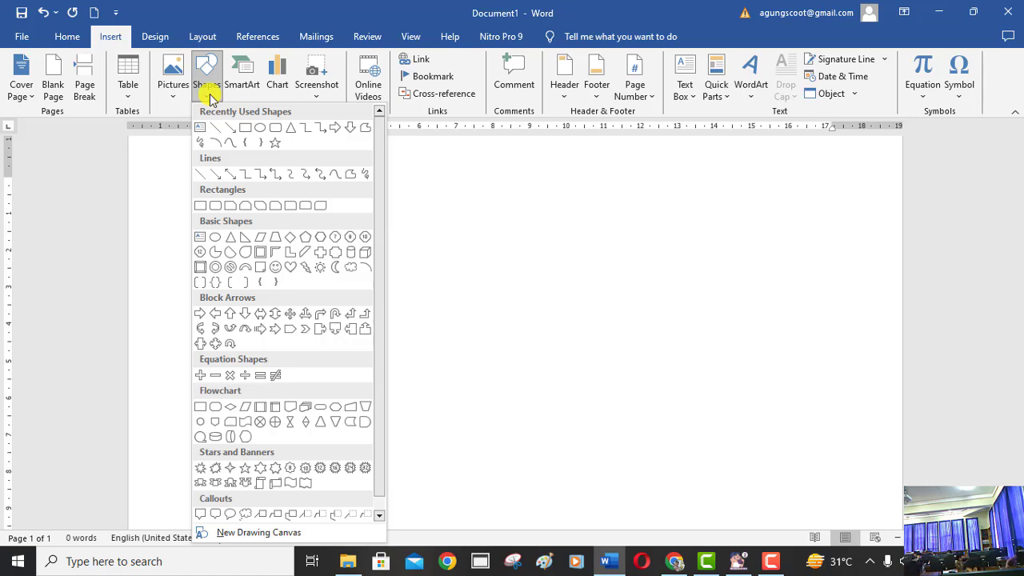
pyautogui.hotkey('alt', 'Tab')
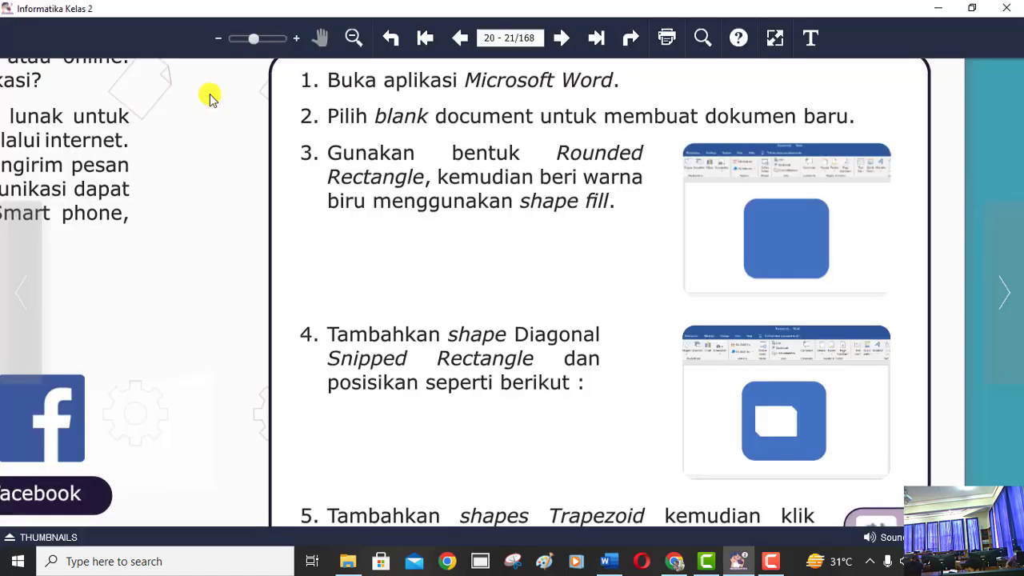
pyautogui.hotkey('alt', 'Tab')
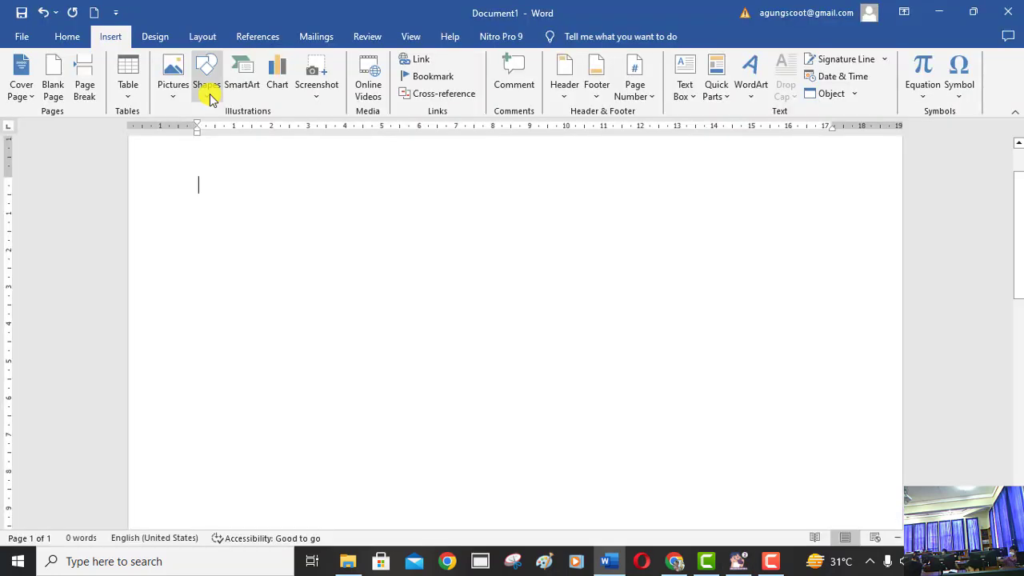
pyautogui.click(208, 94)
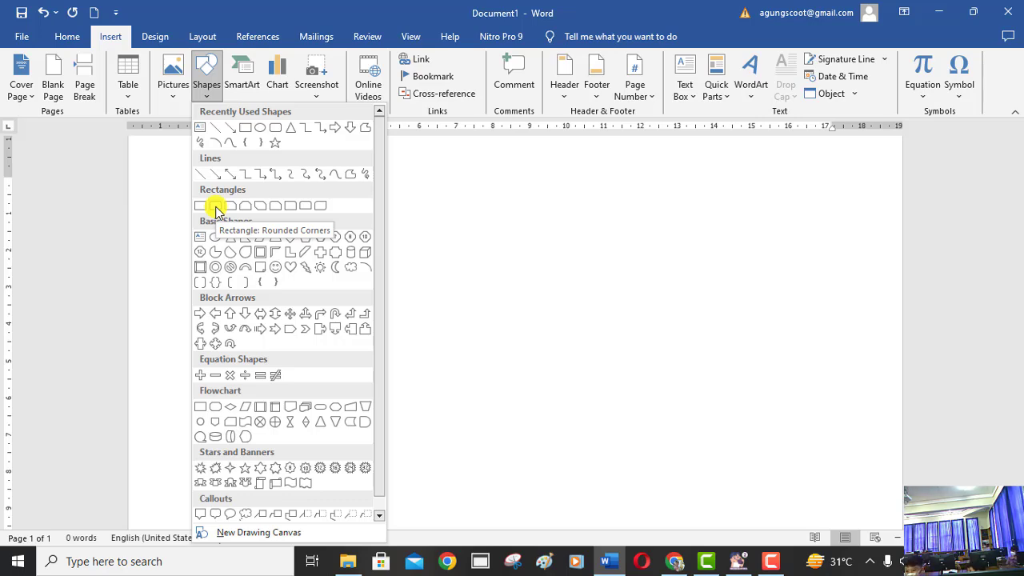
pyautogui.click(215, 207)
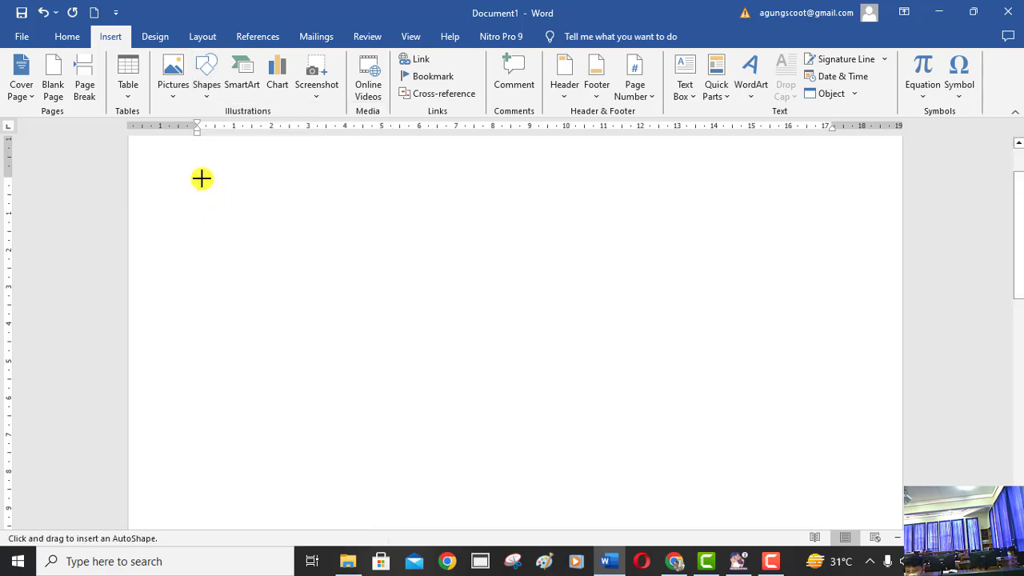
pyautogui.moveTo(203, 180); pyautogui.dragTo(707, 302)
# - Enlarge the rounded rectangle to about 16.9 cm wide and 9.3 cm high, keeping its upper-left corner in place
pyautogui.scroll(3, 788, 416)
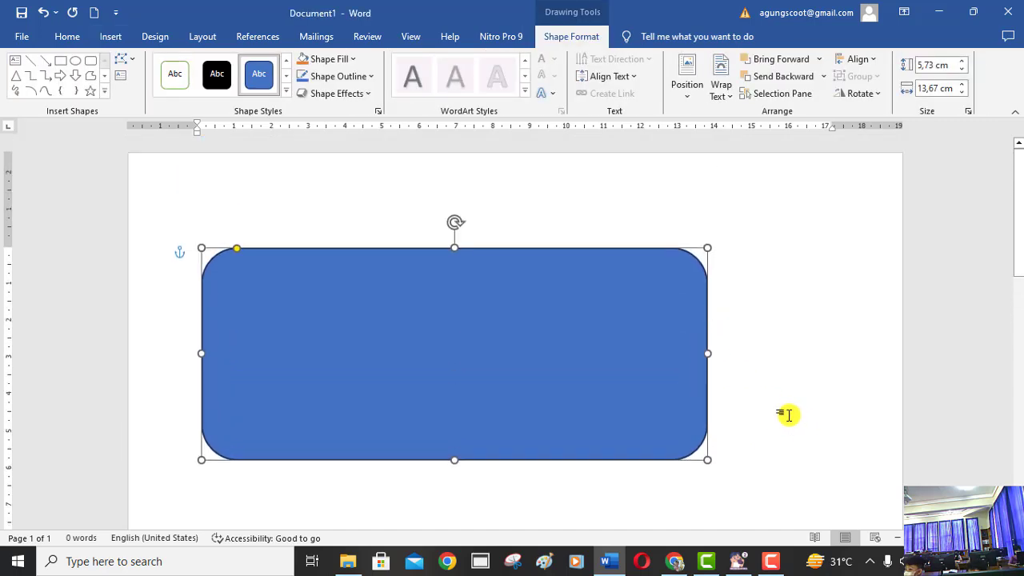
pyautogui.scroll(-2, 776, 413)
pyautogui.click(704, 370)
pyautogui.moveTo(704, 369); pyautogui.dragTo(825, 500)
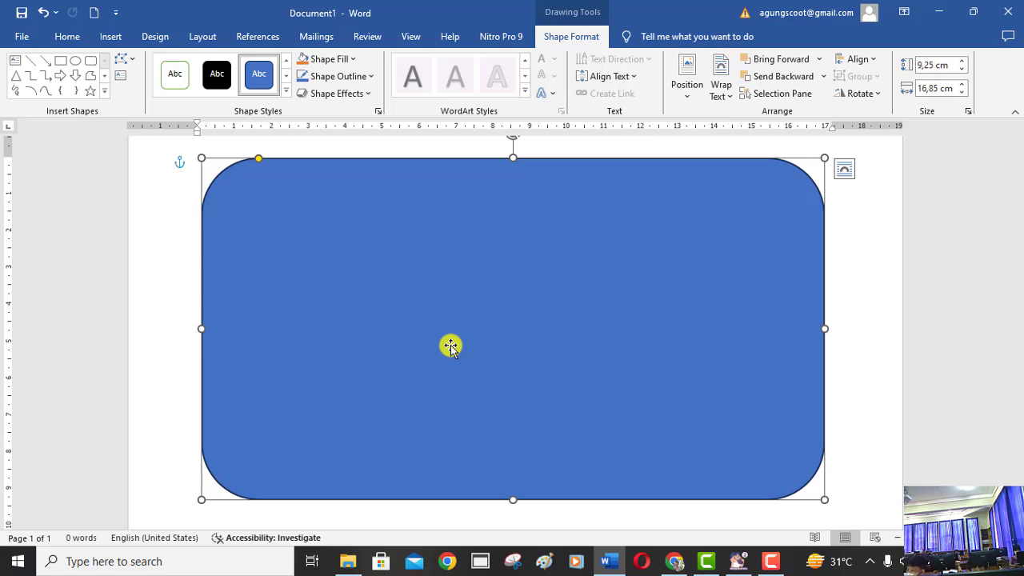
# - Draw a rectangle with snipped diagonal corners about 7.2 cm wide and 5.8 cm high inside the left part of the blue rounded rectangle
pyautogui.press('Escape')
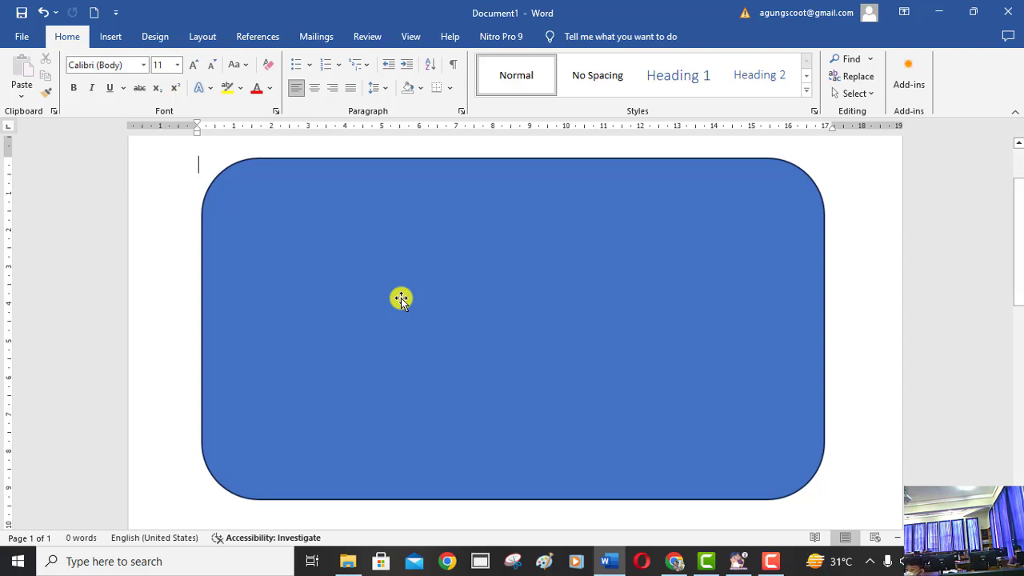
pyautogui.click(118, 41)
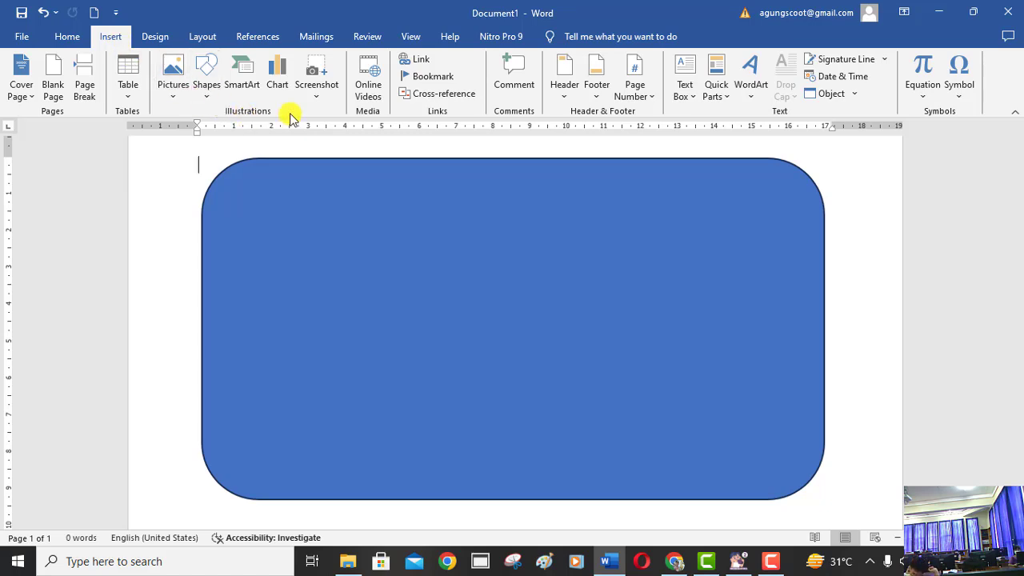
pyautogui.click(207, 88)
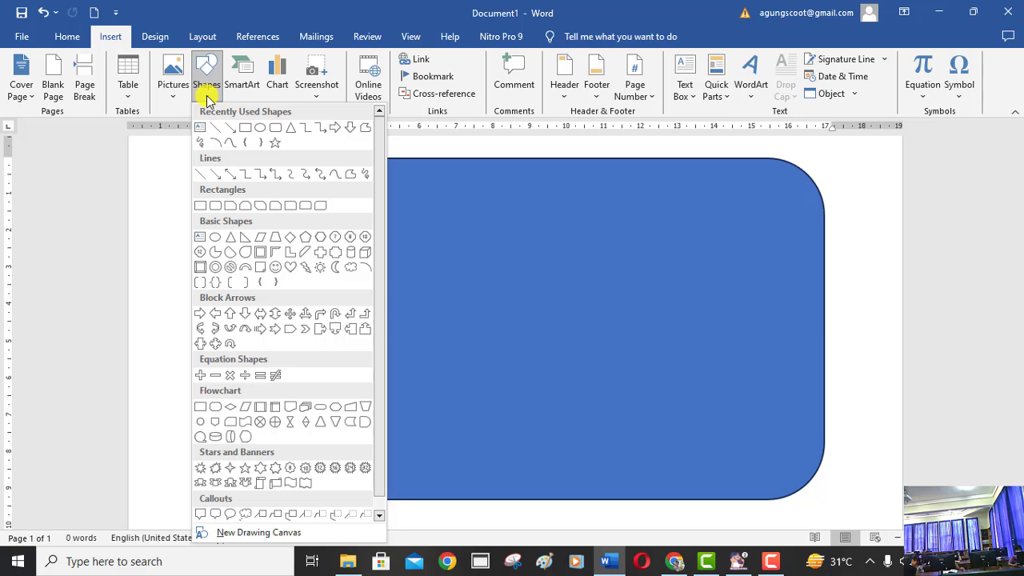
pyautogui.click(264, 206)
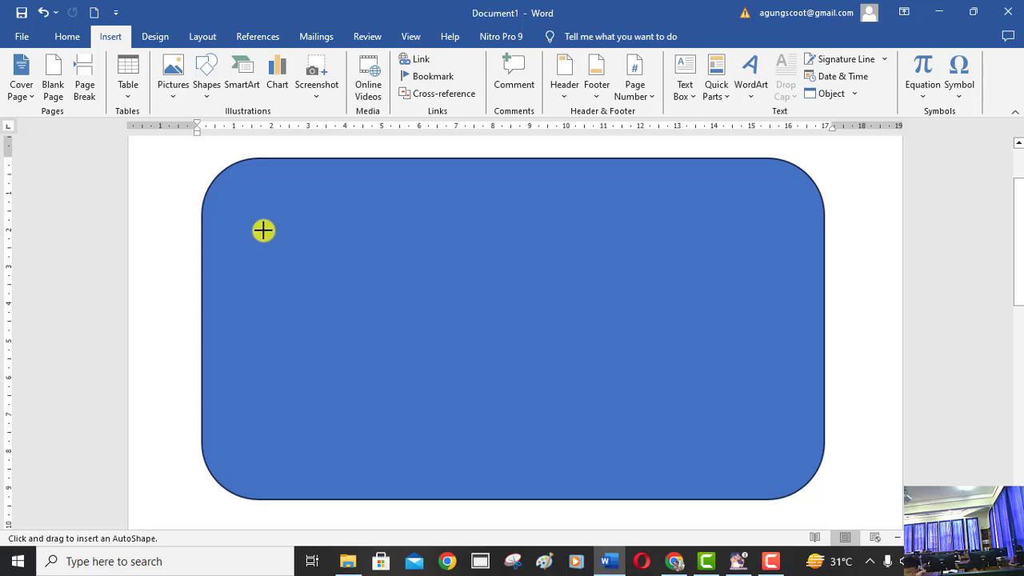
pyautogui.moveTo(264, 230)
pyautogui.mouseDown()
pyautogui.moveTo(402, 331)
pyautogui.moveTo(498, 426)
pyautogui.moveTo(493, 434)
pyautogui.moveTo(528, 442)
pyautogui.mouseUp()
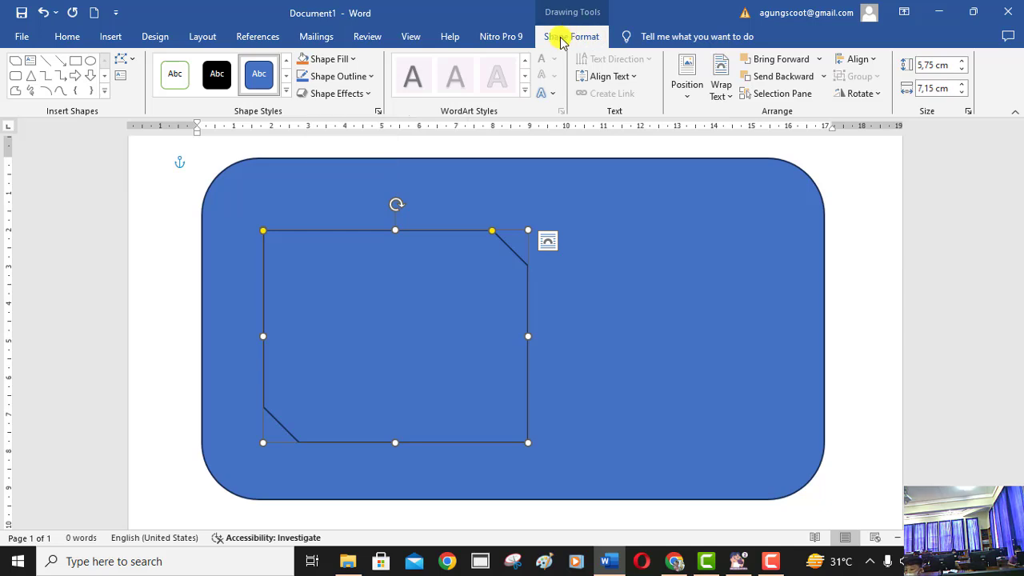
# - Give the snipped-corner rectangle a white fill and a white outline, and deselect it
pyautogui.click(356, 60)
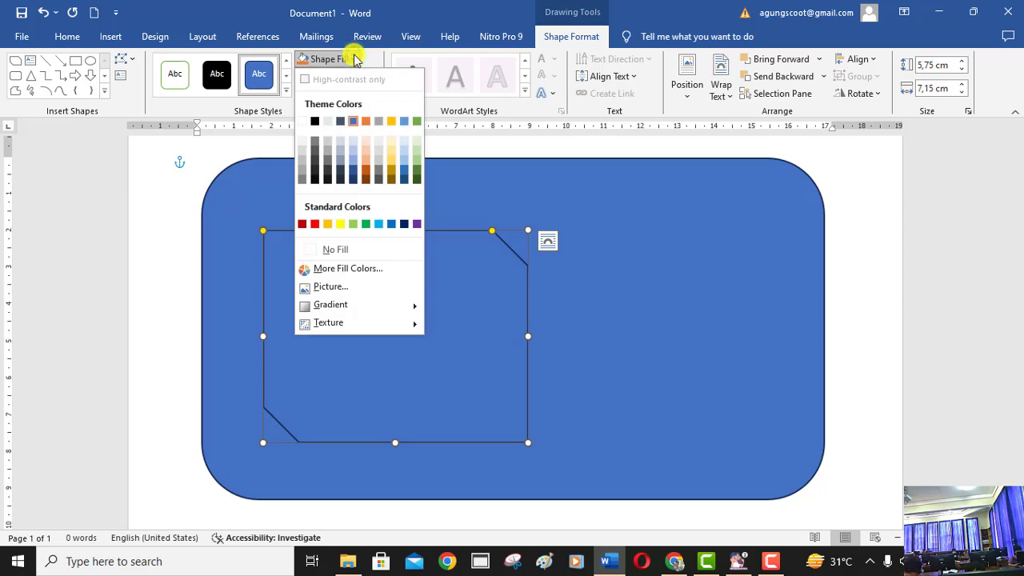
pyautogui.click(304, 125)
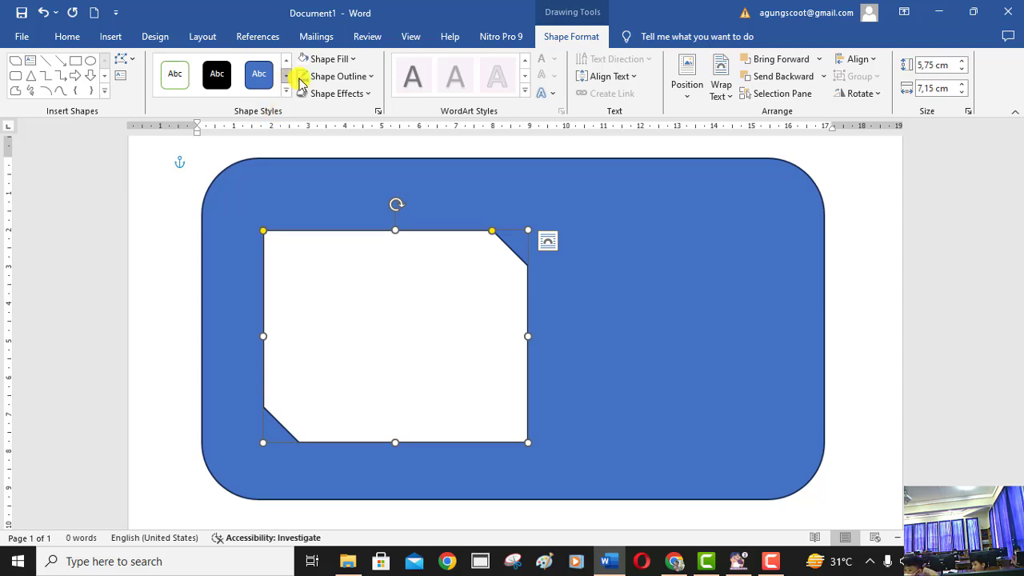
pyautogui.click(371, 76)
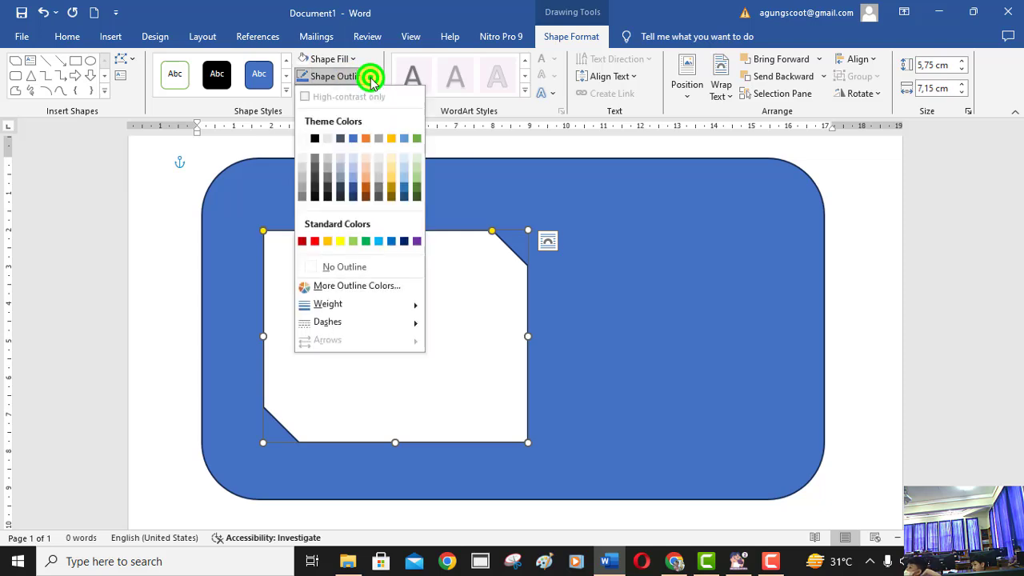
pyautogui.click(302, 141)
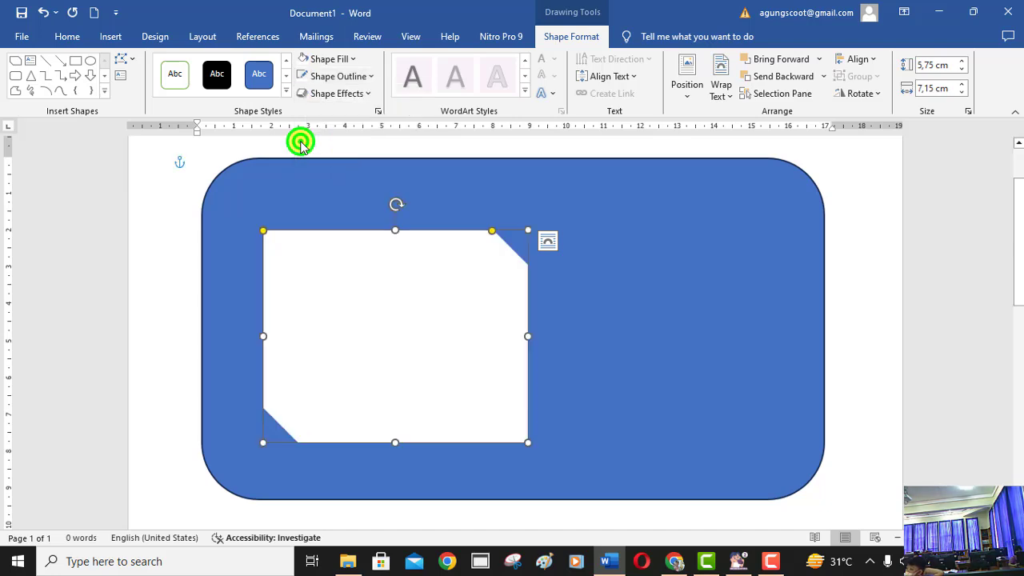
pyautogui.click(555, 305)
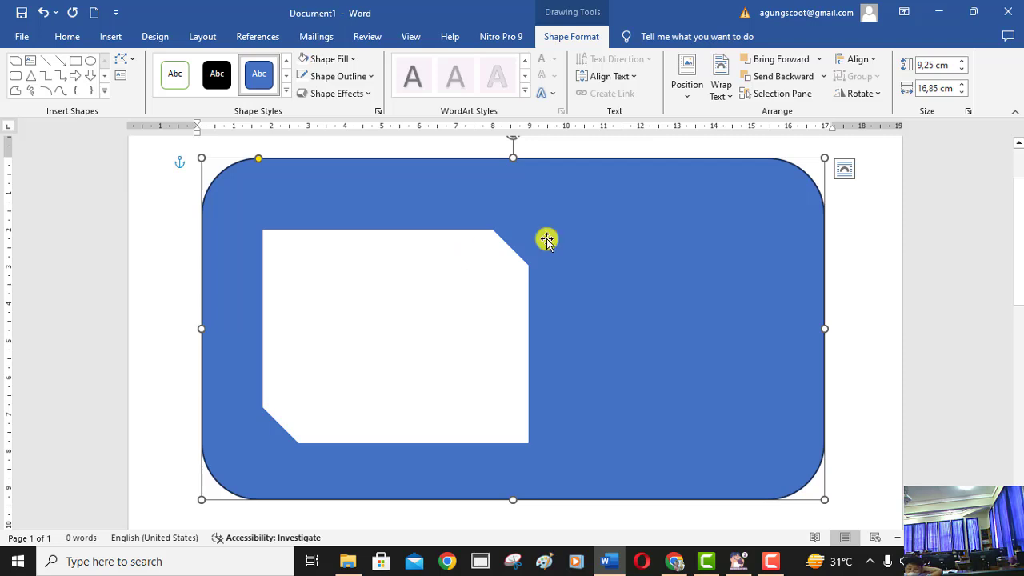
pyautogui.click(857, 245)
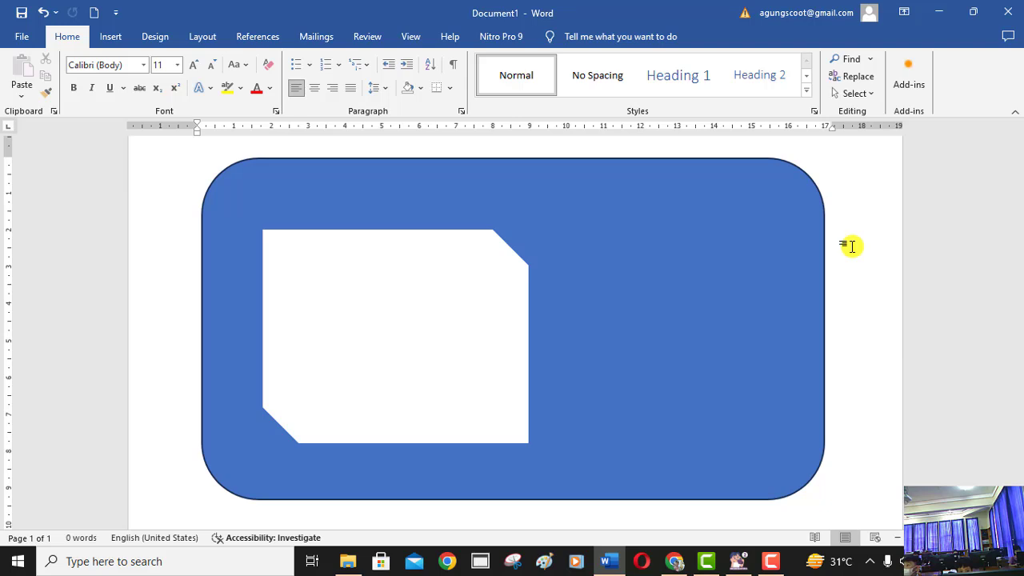
# - Draw an inverted flowchart trapezoid about 3.3 cm wide and 2.8 cm high in the blue shape's lower right, with white fill and outline
pyautogui.click(111, 38)
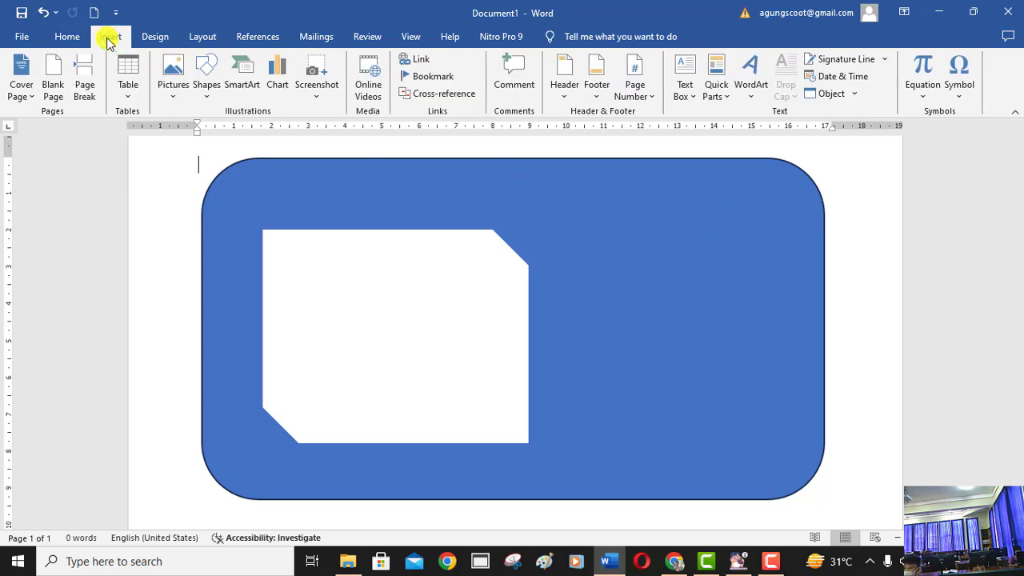
pyautogui.click(206, 102)
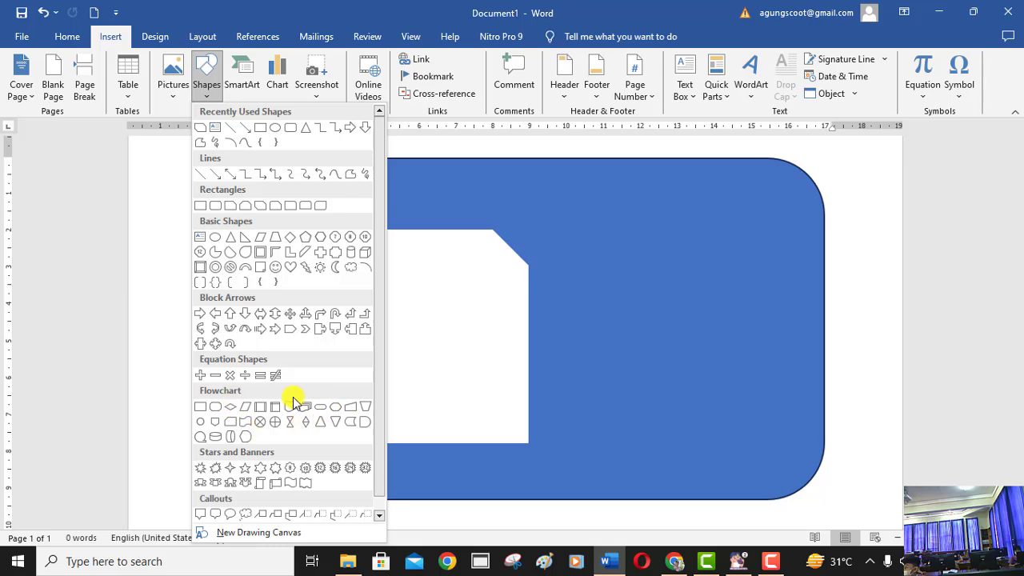
pyautogui.click(367, 410)
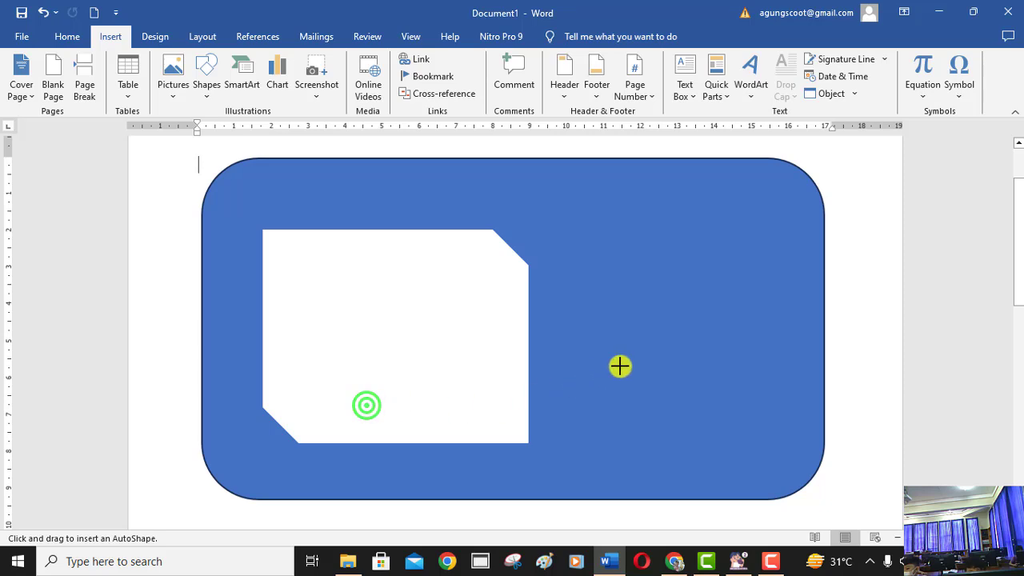
pyautogui.moveTo(621, 357); pyautogui.dragTo(743, 457)
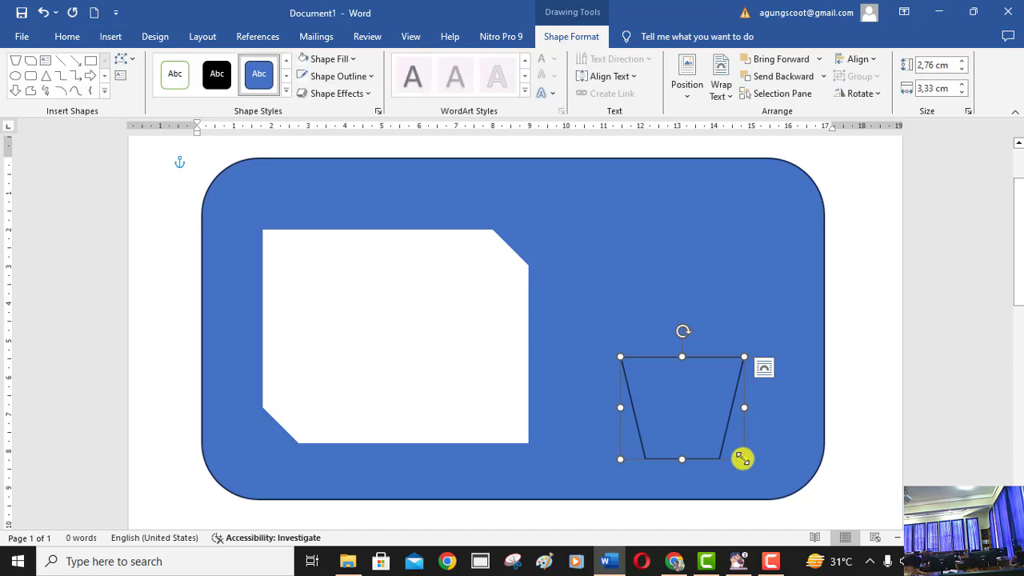
pyautogui.click(301, 64)
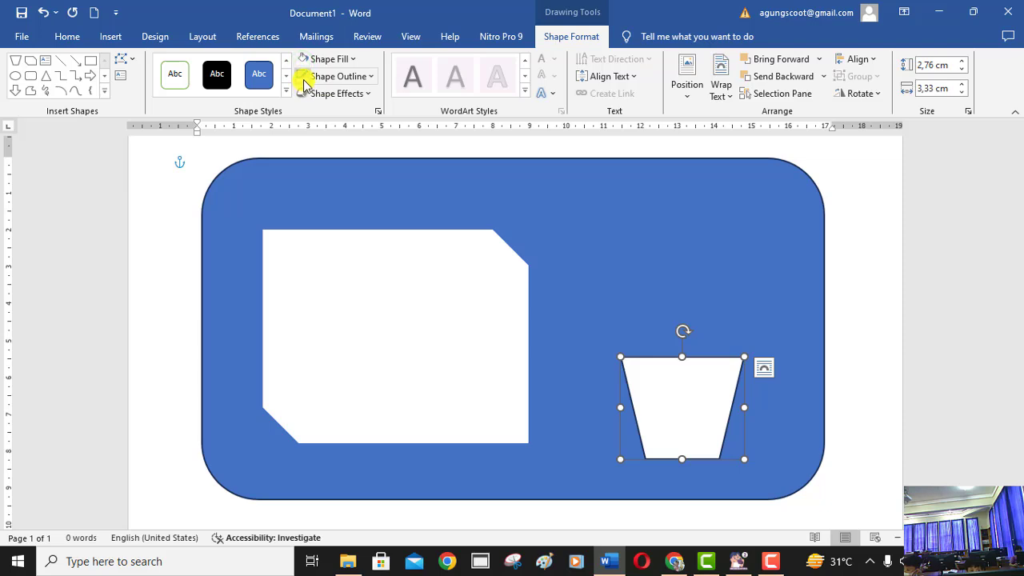
pyautogui.click(307, 77)
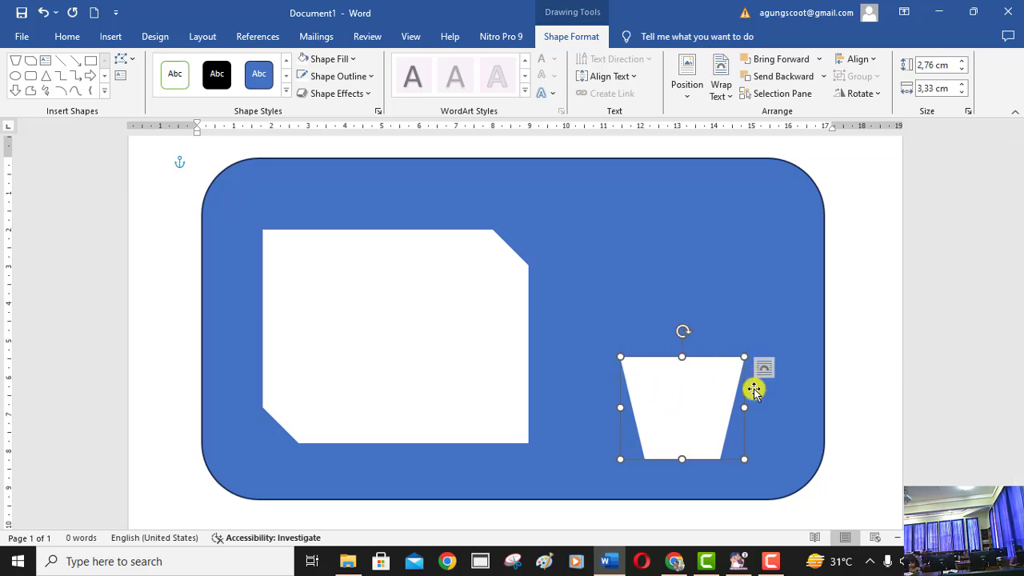
# - Rotate the trapezoid 90° clockwise, place it just right of the white camera body, and resize it to about 3.9 by 2.8 cm
pyautogui.moveTo(621, 357)
pyautogui.mouseDown()
pyautogui.moveTo(516, 270)
pyautogui.moveTo(605, 353)
pyautogui.mouseUp()
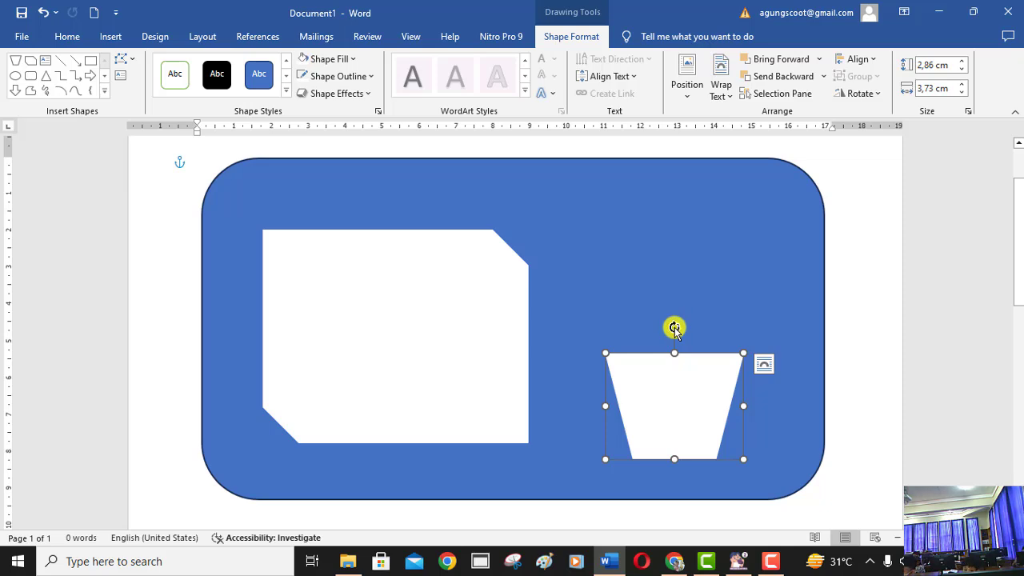
pyautogui.moveTo(674, 328); pyautogui.dragTo(735, 405)
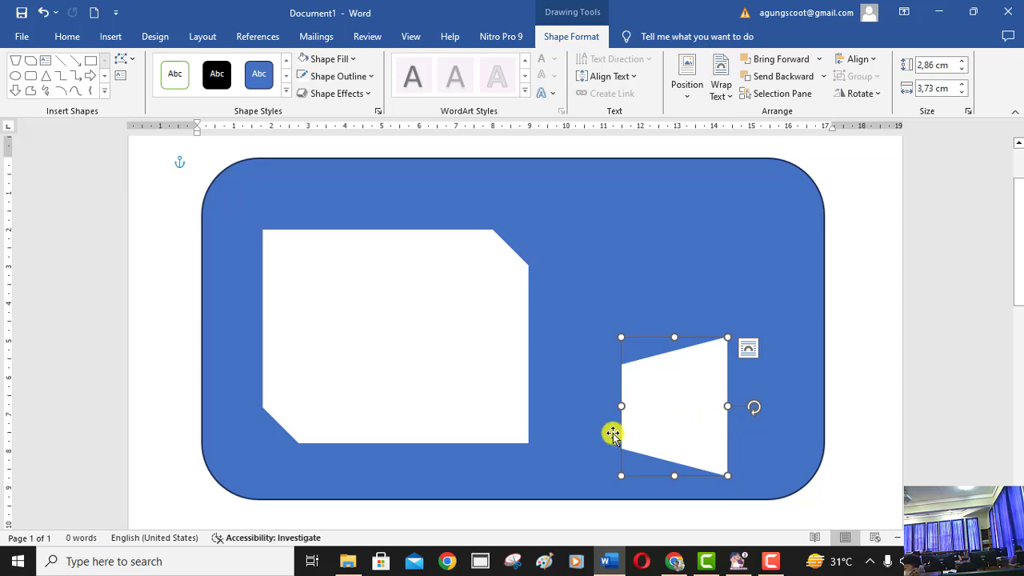
pyautogui.moveTo(648, 418); pyautogui.dragTo(566, 361)
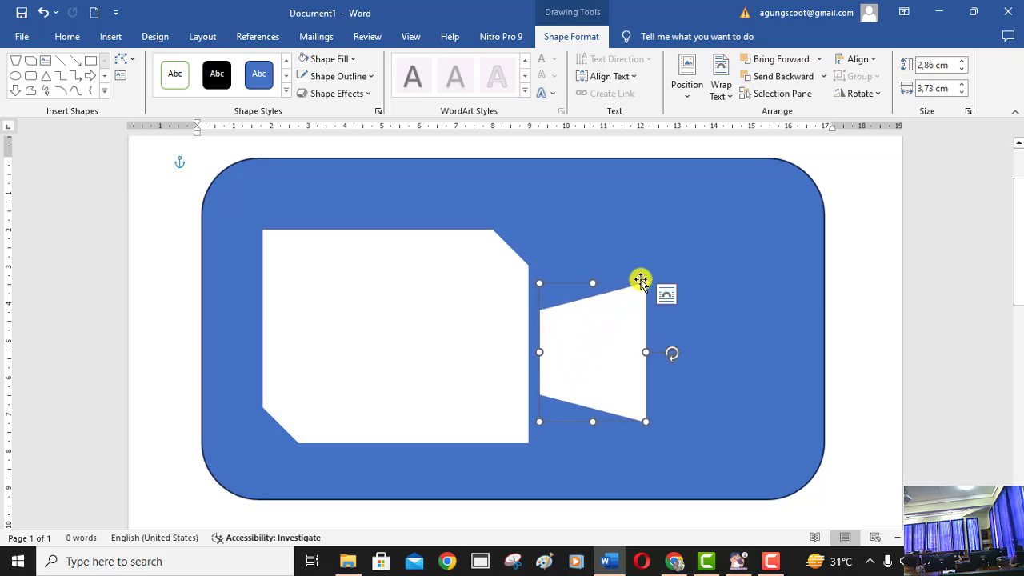
pyautogui.moveTo(644, 283)
pyautogui.mouseDown()
pyautogui.moveTo(577, 361)
pyautogui.moveTo(643, 278)
pyautogui.mouseUp()
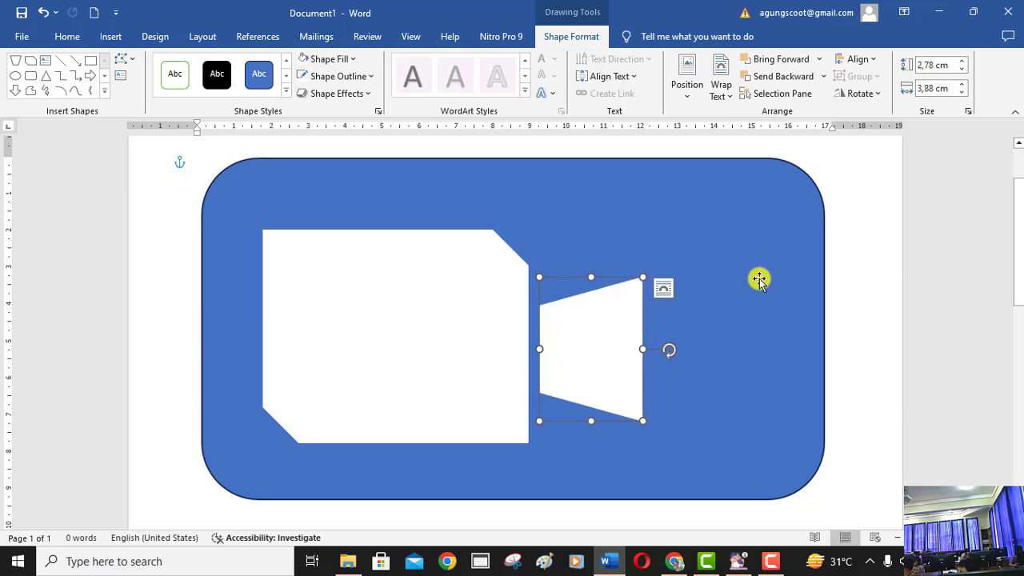
pyautogui.click(826, 260)
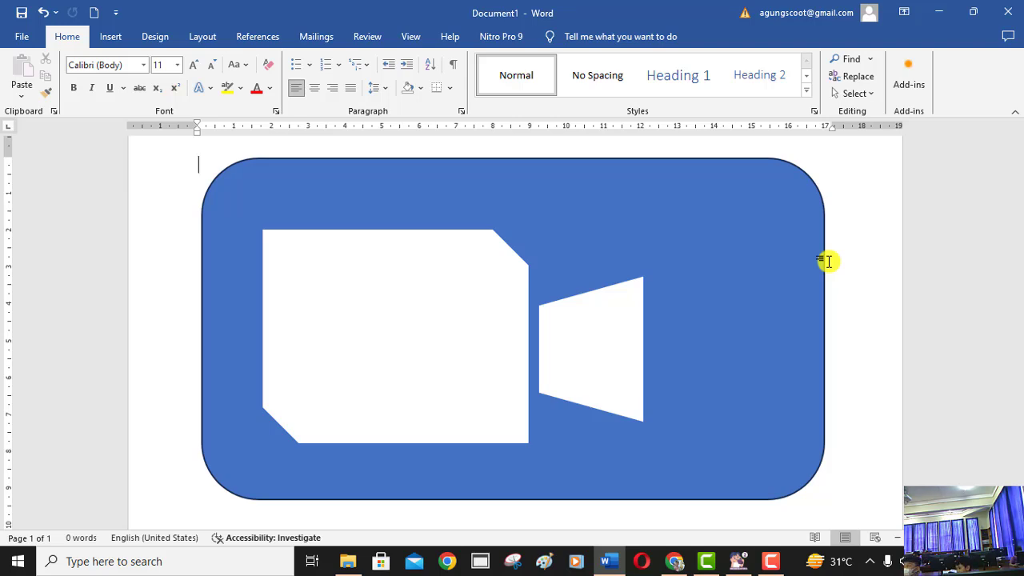
# - Narrow the blue rounded rectangle from its right side so it ends slightly beyond the trapezoid, keeping its height
pyautogui.click(784, 267)
pyautogui.moveTo(825, 328); pyautogui.dragTo(709, 356)
pyautogui.click(734, 363)
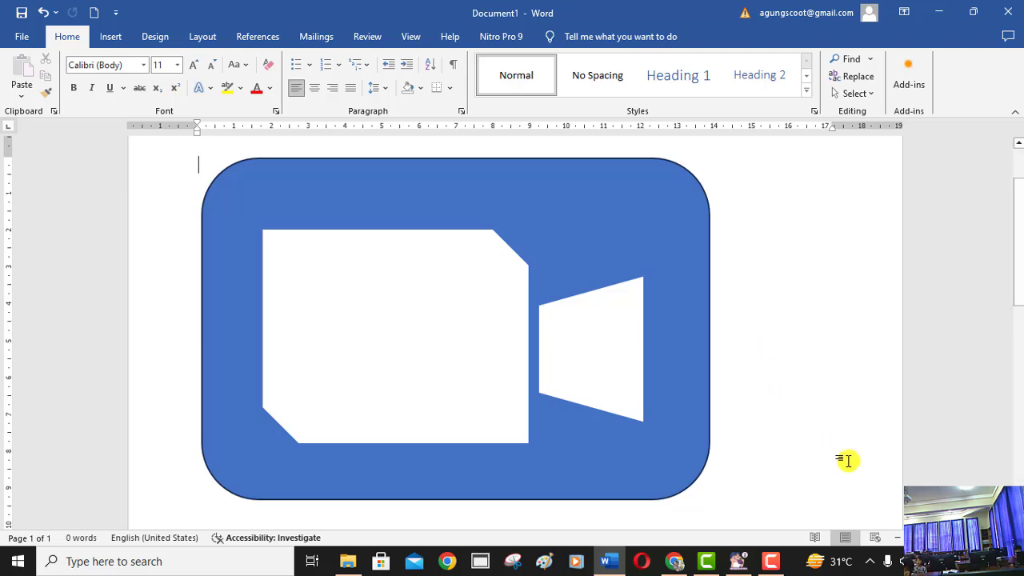
pyautogui.click(894, 542)
pyautogui.click(894, 542)
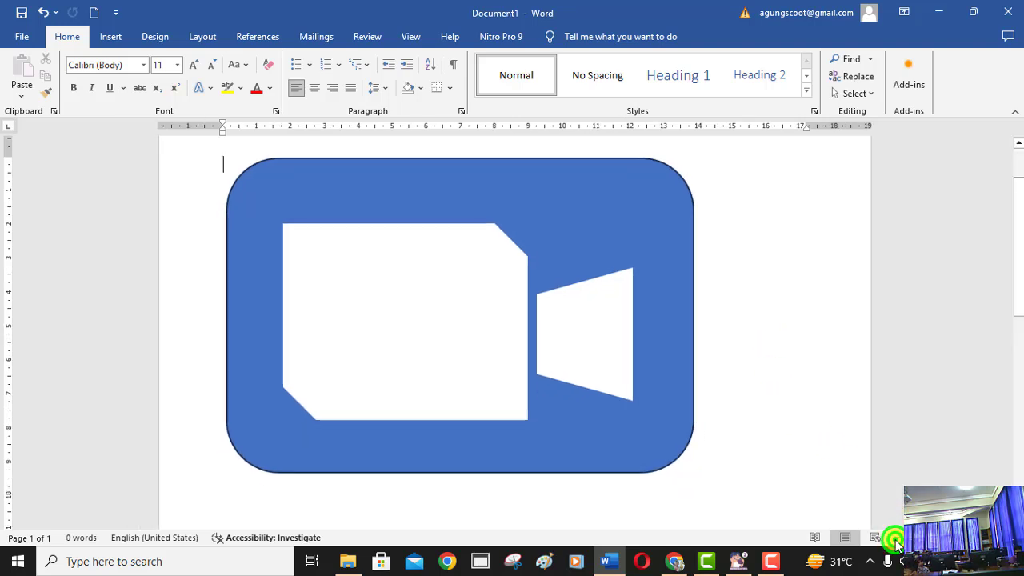
pyautogui.click(894, 542)
pyautogui.click(894, 542)
pyautogui.click(894, 542)
pyautogui.click(894, 543)
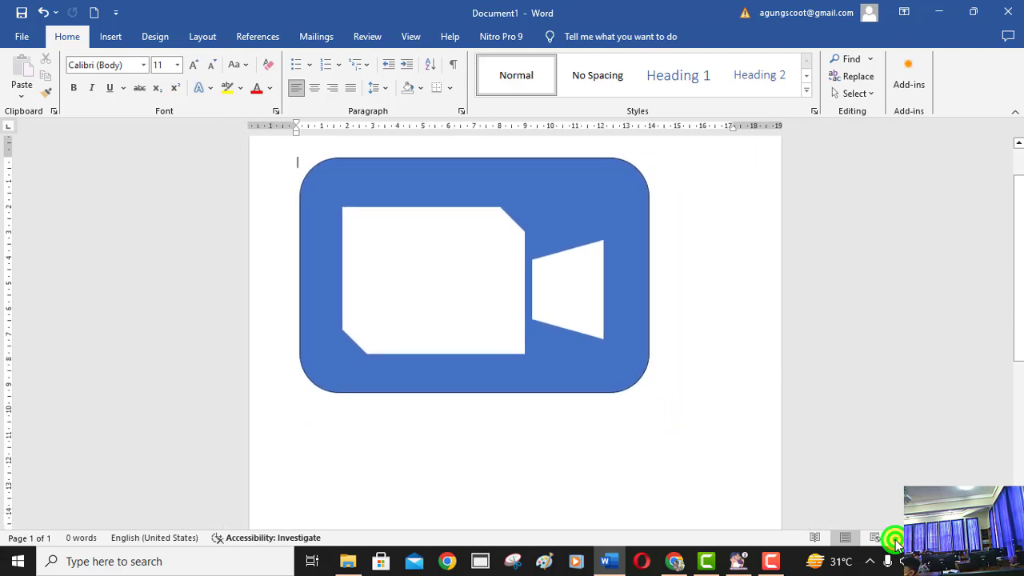
pyautogui.click(894, 542)
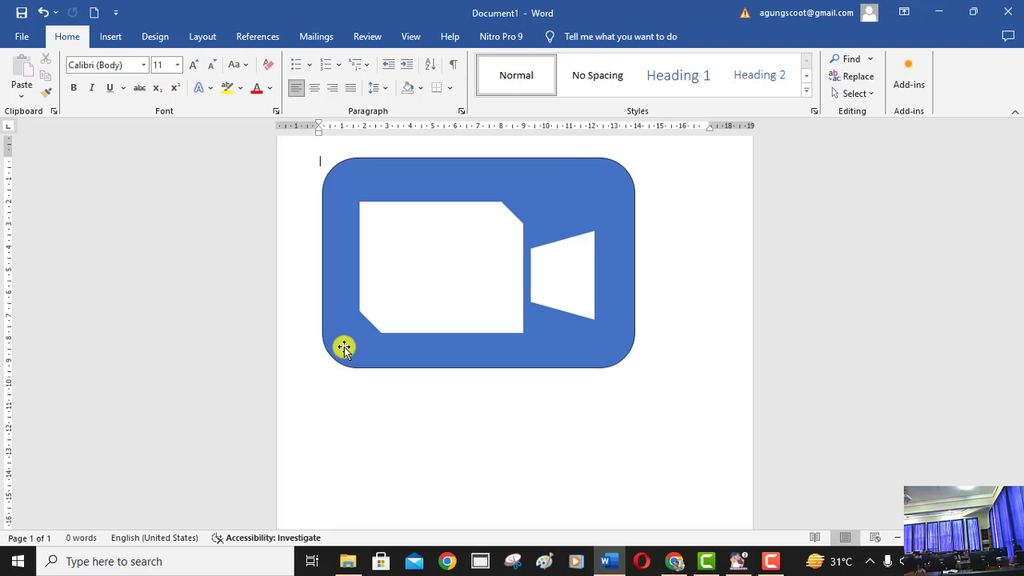
# - Start saving the document on the computer and open the SD ISR folder within Documents
pyautogui.click(24, 37)
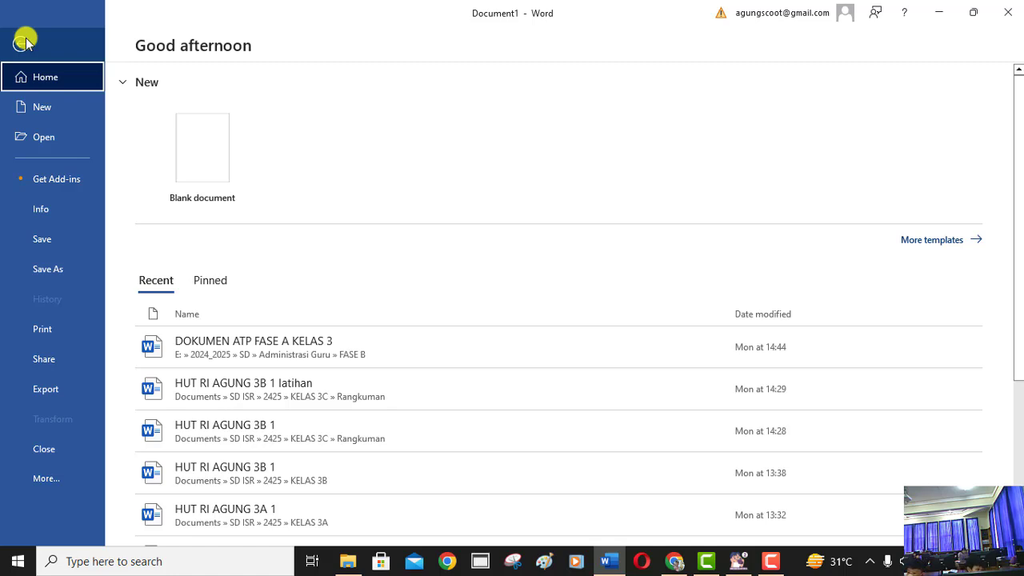
pyautogui.click(61, 242)
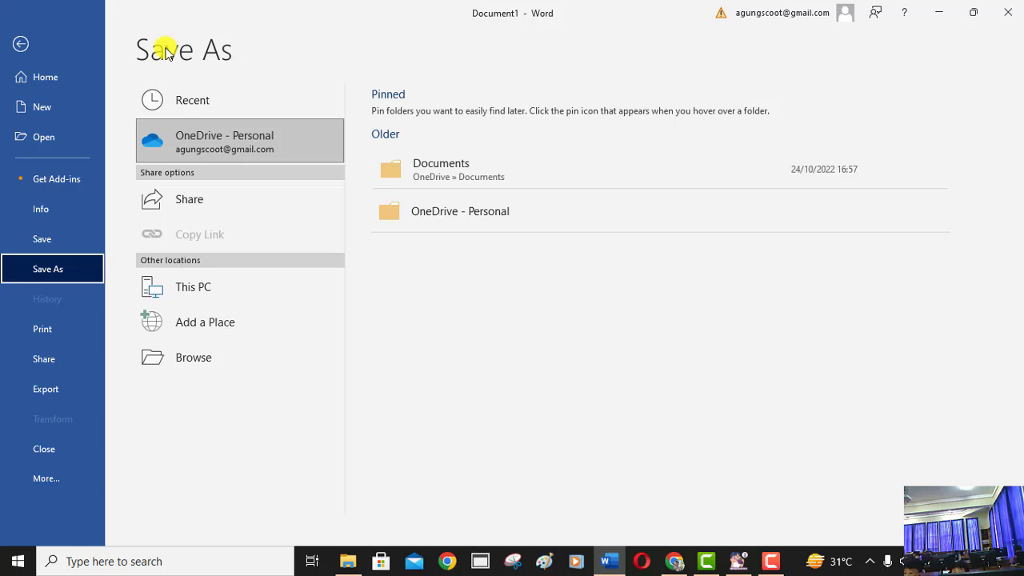
pyautogui.click(234, 360)
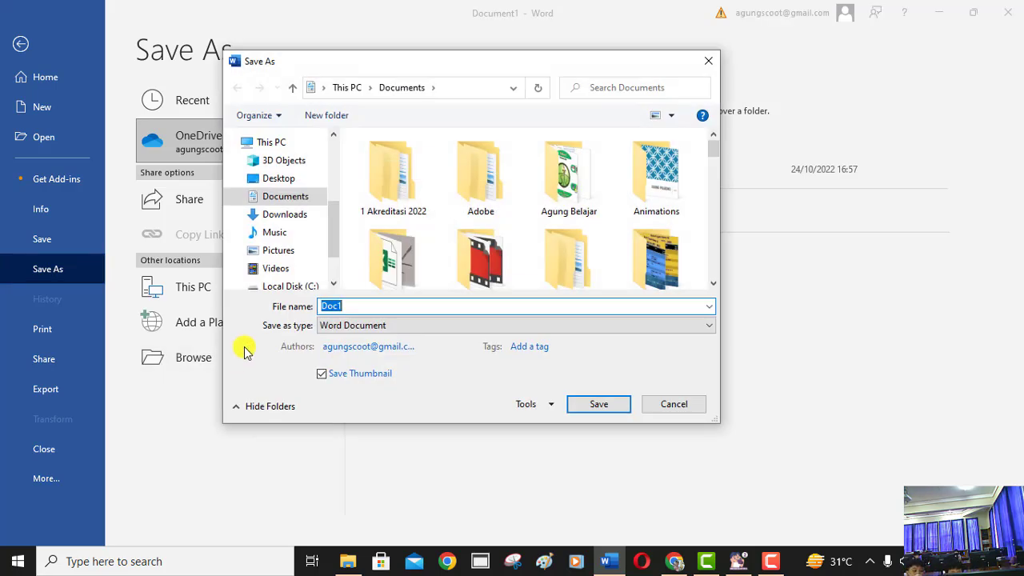
pyautogui.click(711, 290)
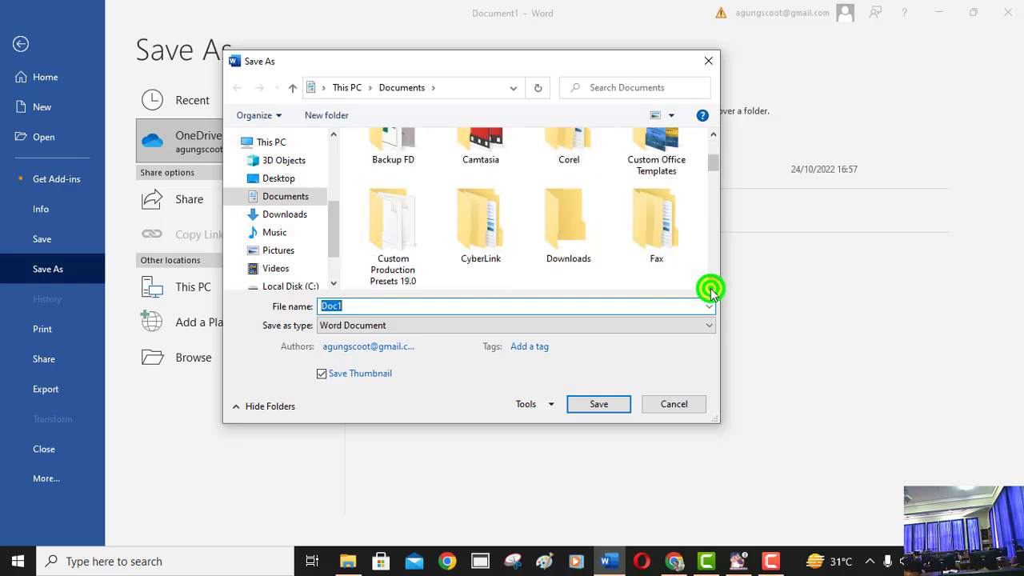
pyautogui.click(711, 289)
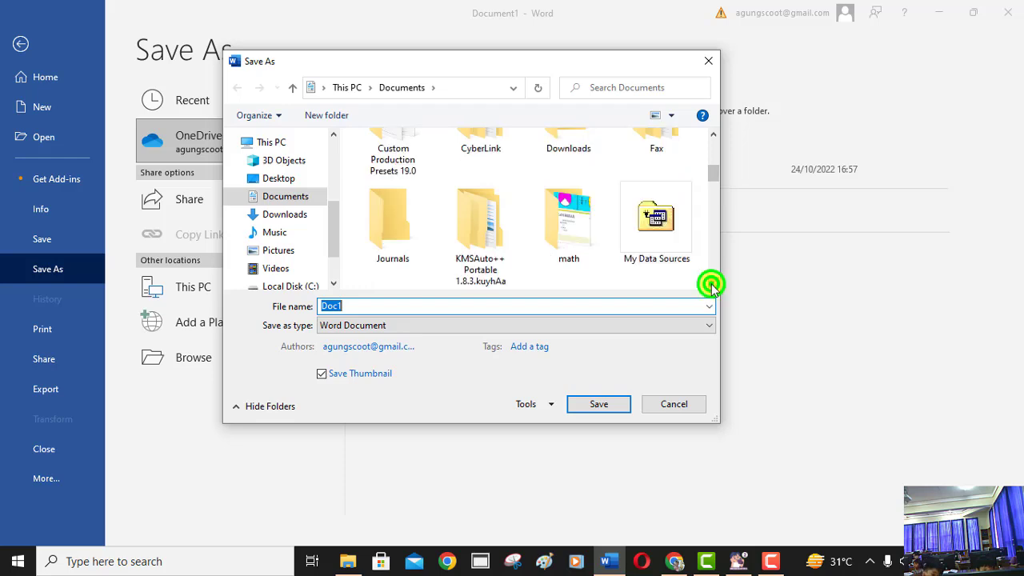
pyautogui.click(711, 289)
pyautogui.click(711, 289)
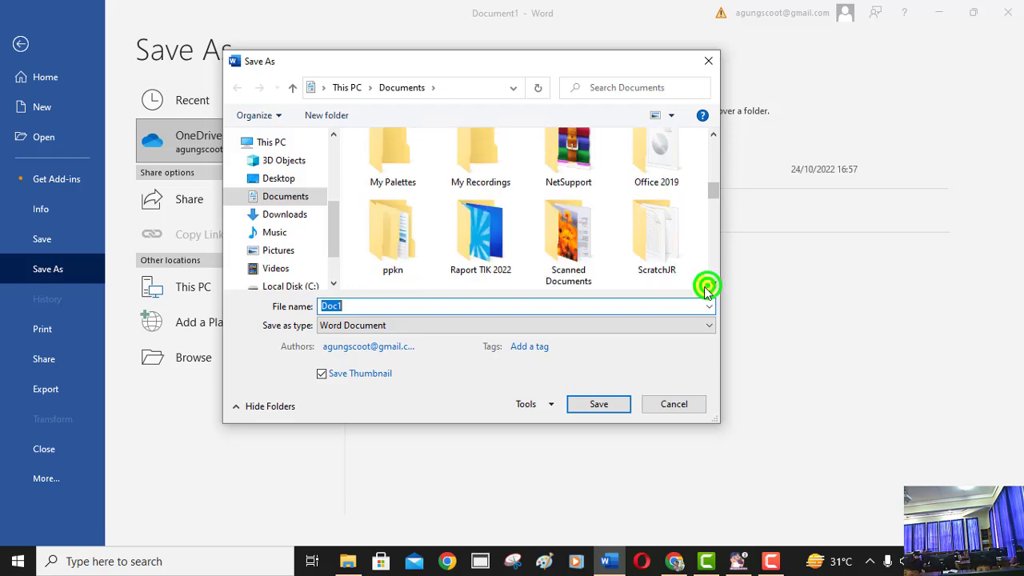
pyautogui.click(711, 289)
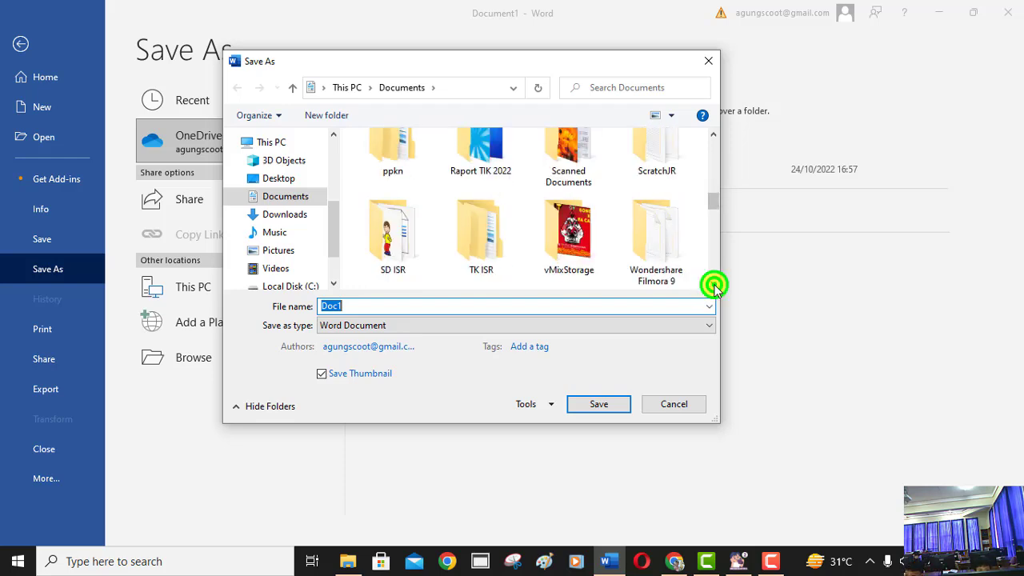
pyautogui.click(391, 220)
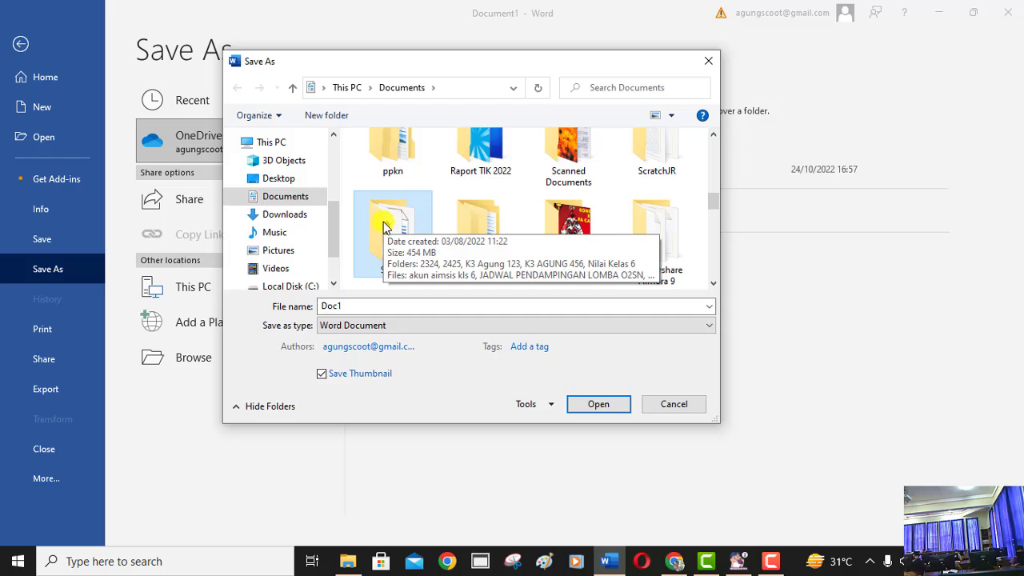
pyautogui.click(610, 401)
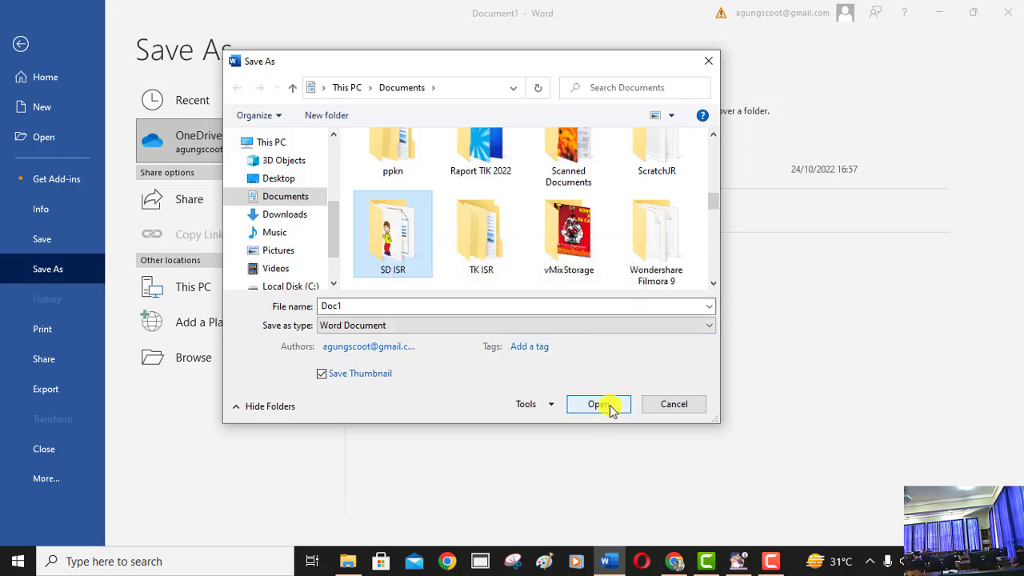
pyautogui.click(609, 407)
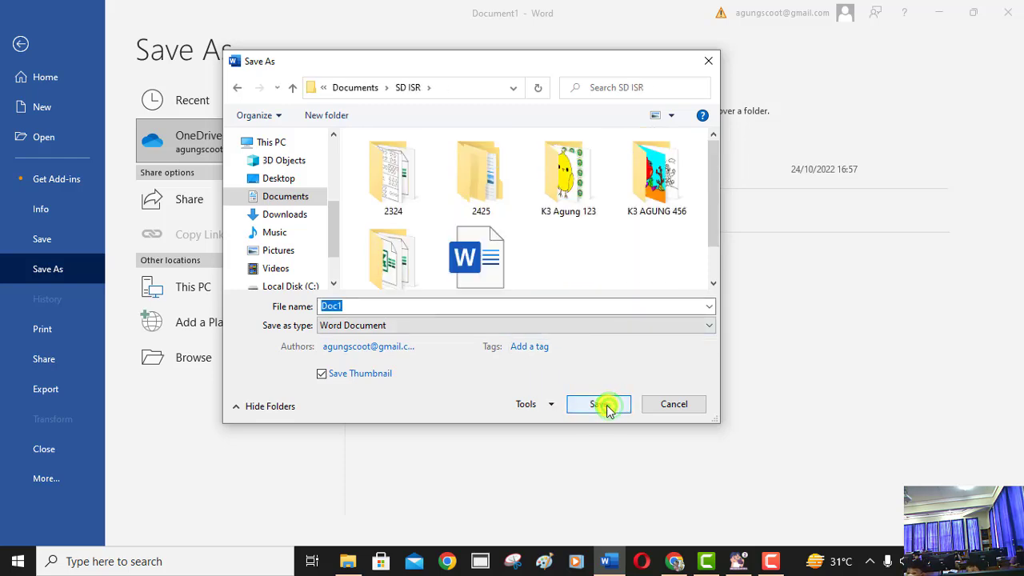
# - Choose the KELAS 2A folder inside 2425 as the save location
pyautogui.click(482, 183)
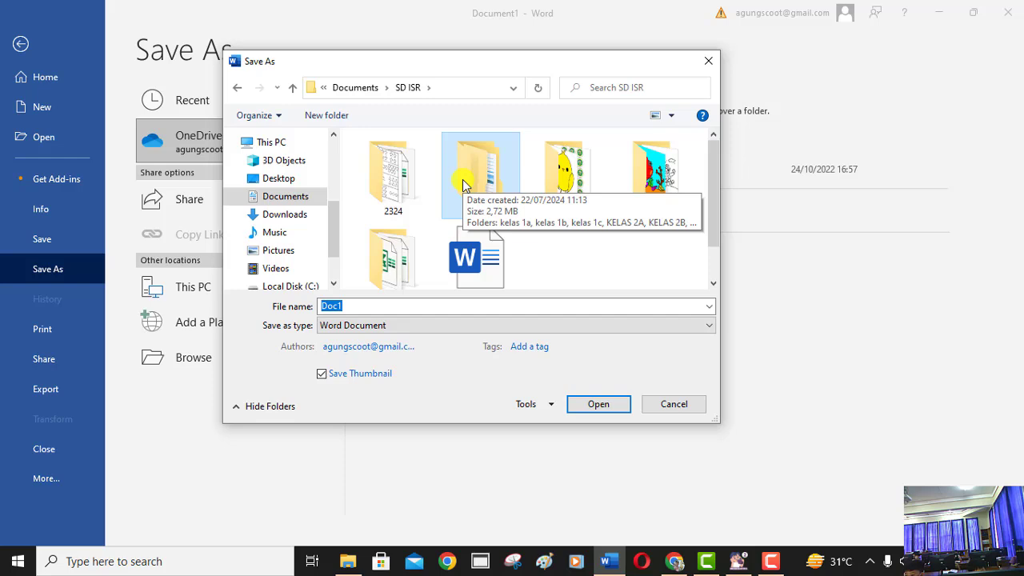
pyautogui.click(588, 410)
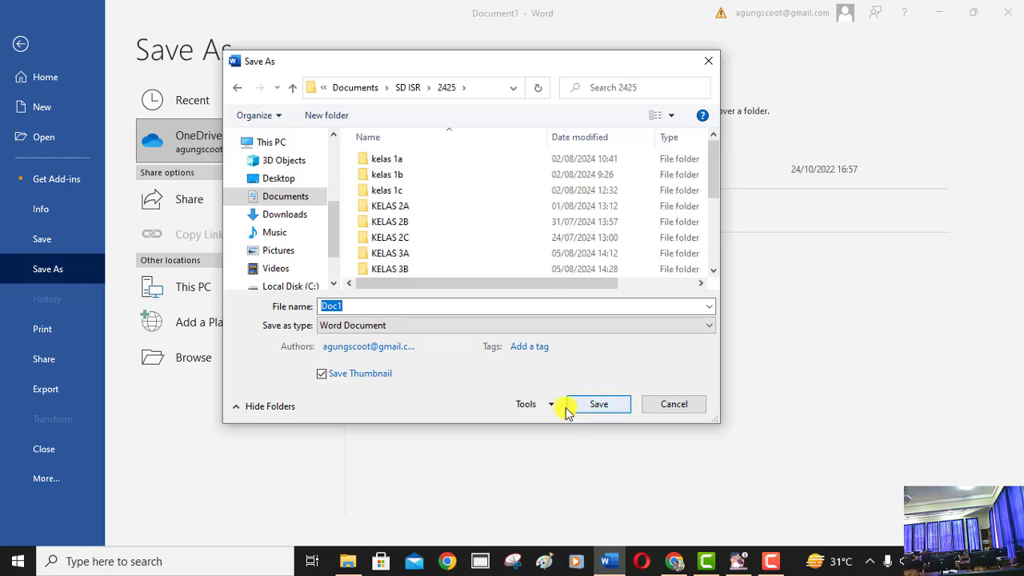
pyautogui.click(391, 206)
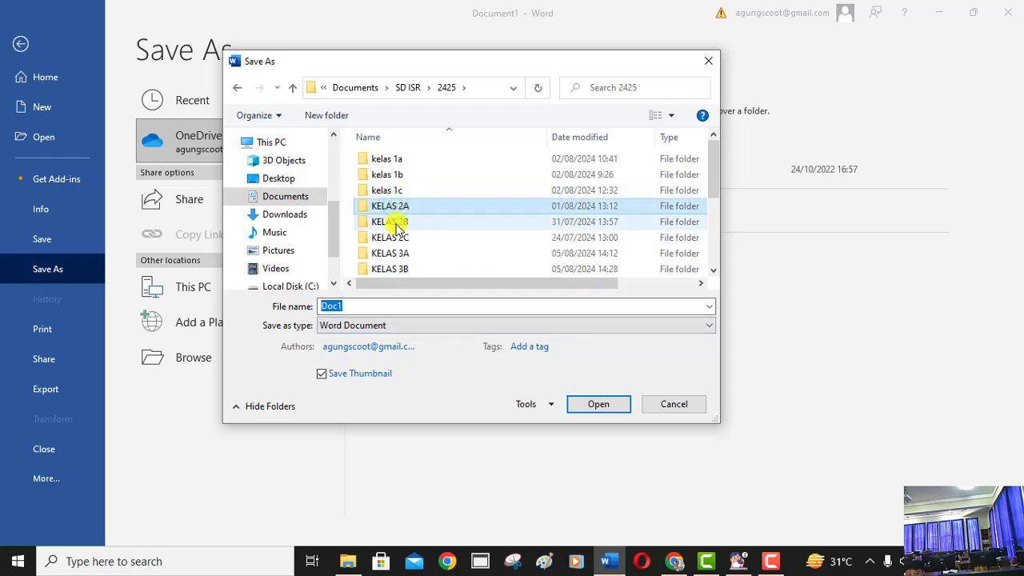
pyautogui.click(605, 413)
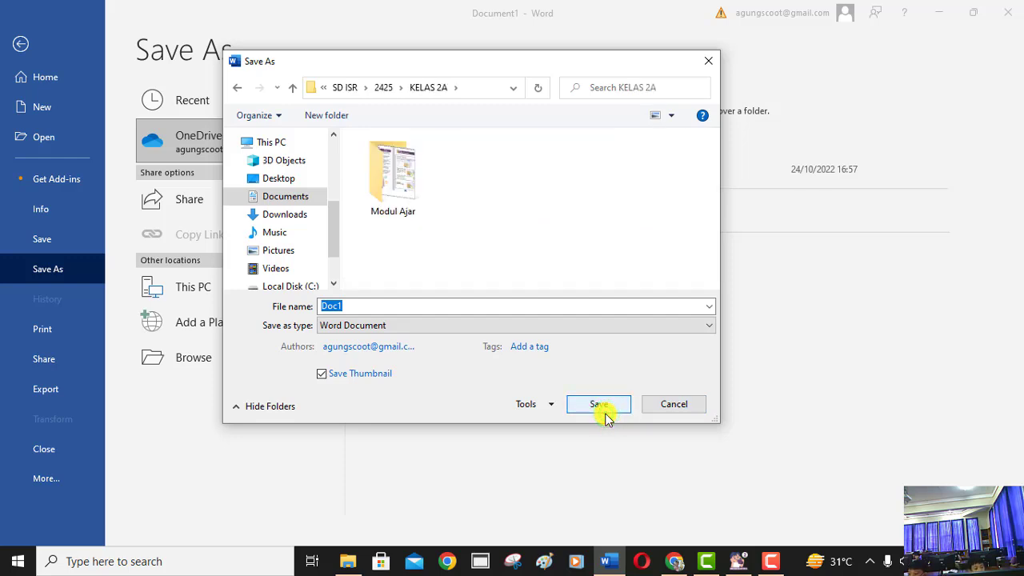
# - Name the file with "Zoom", the author's first name and "2A 1", and save it as a Word document
pyautogui.click(359, 305)
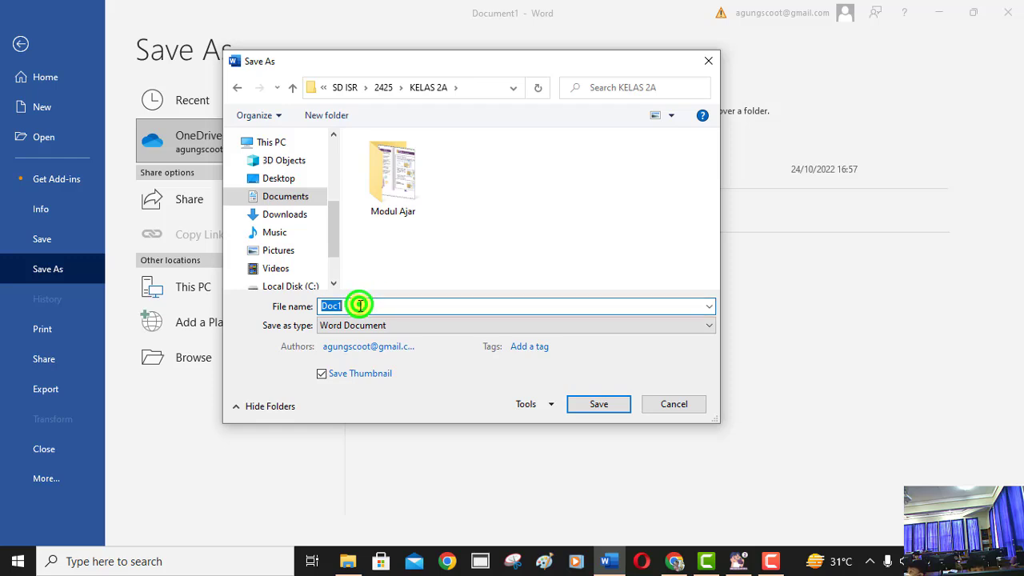
pyautogui.click(360, 307)
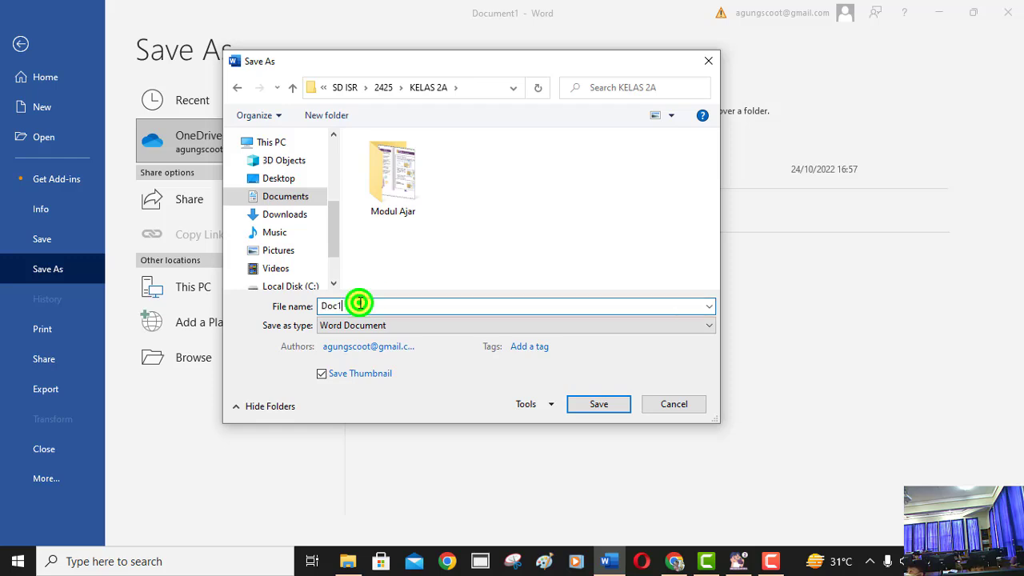
pyautogui.press('BackSpace')
pyautogui.press('BackSpace')
pyautogui.press('BackSpace')
pyautogui.press('BackSpace')
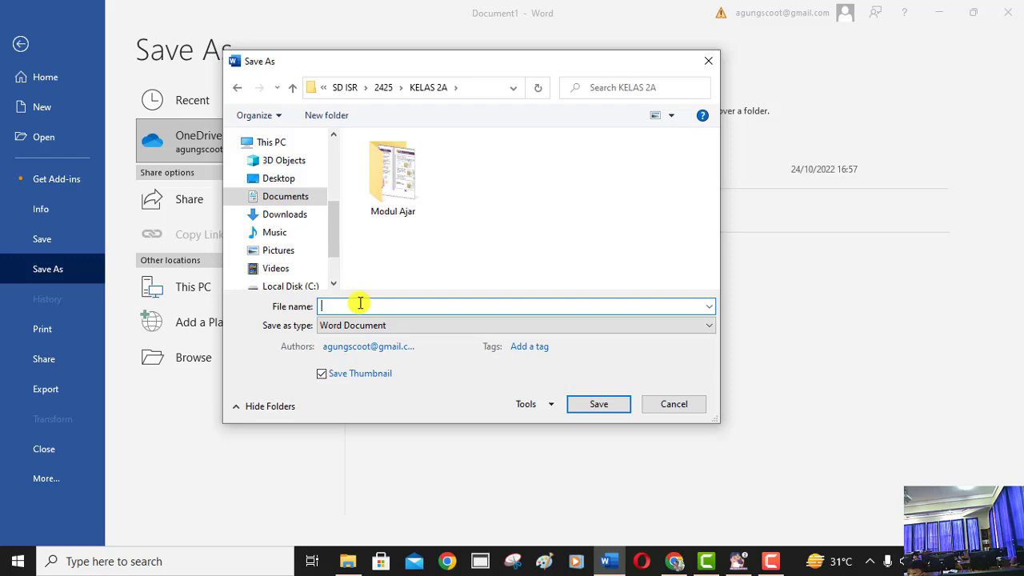
pyautogui.write('Al')
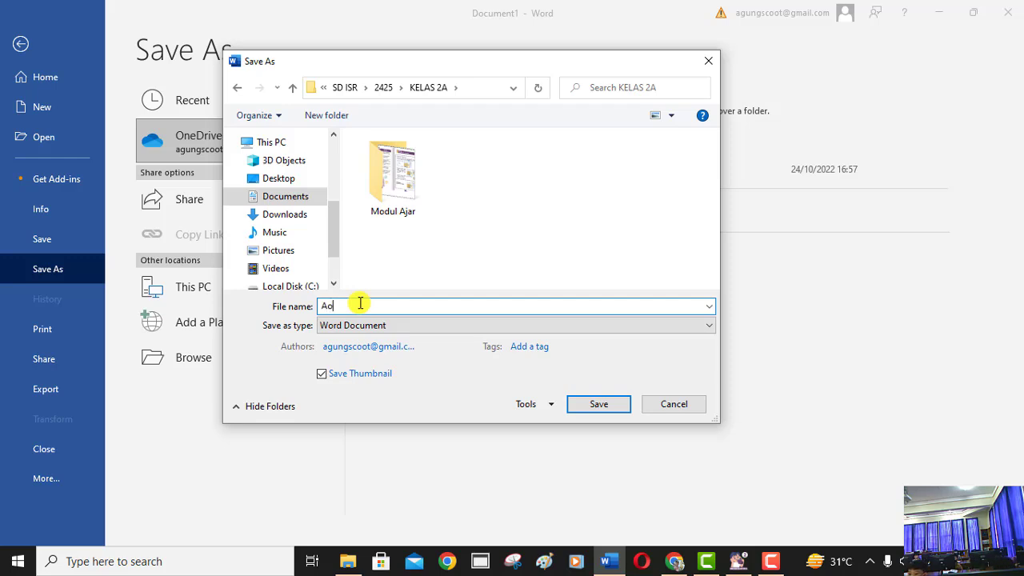
pyautogui.press('BackSpace')
pyautogui.press('BackSpace')
pyautogui.write('Zoom ')
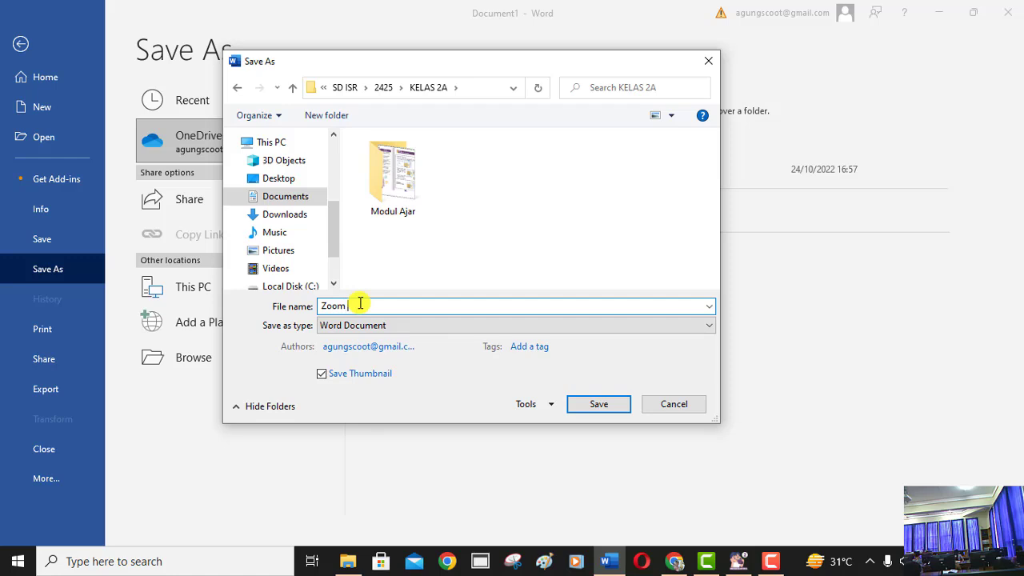
pyautogui.write('Agung 2')
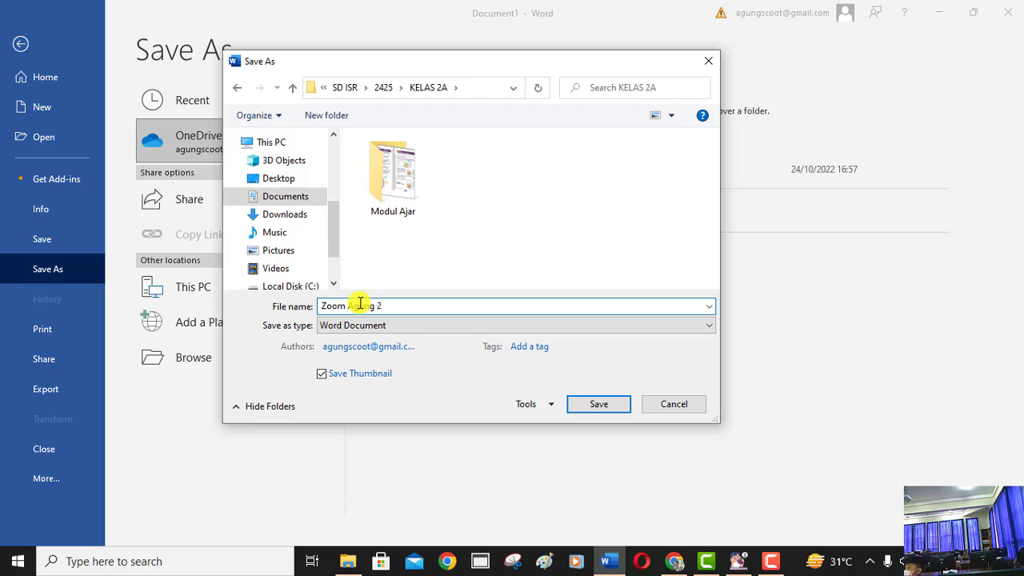
pyautogui.write('A 1')
pyautogui.press('Return')
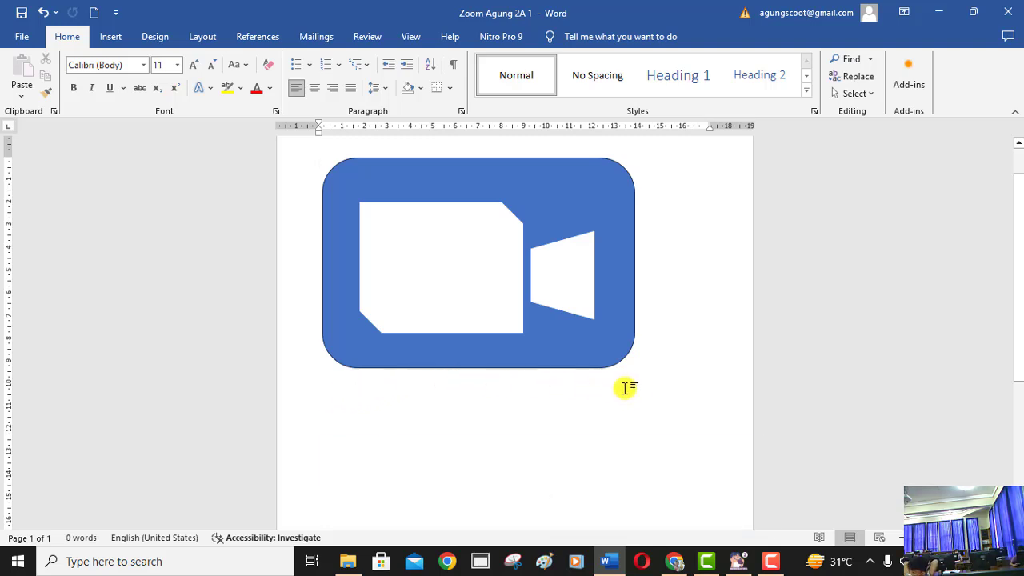
# - Insert a solid blue WordArt from the first row of styles and place it centred just below the blue rounded rectangle
pyautogui.click(107, 38)
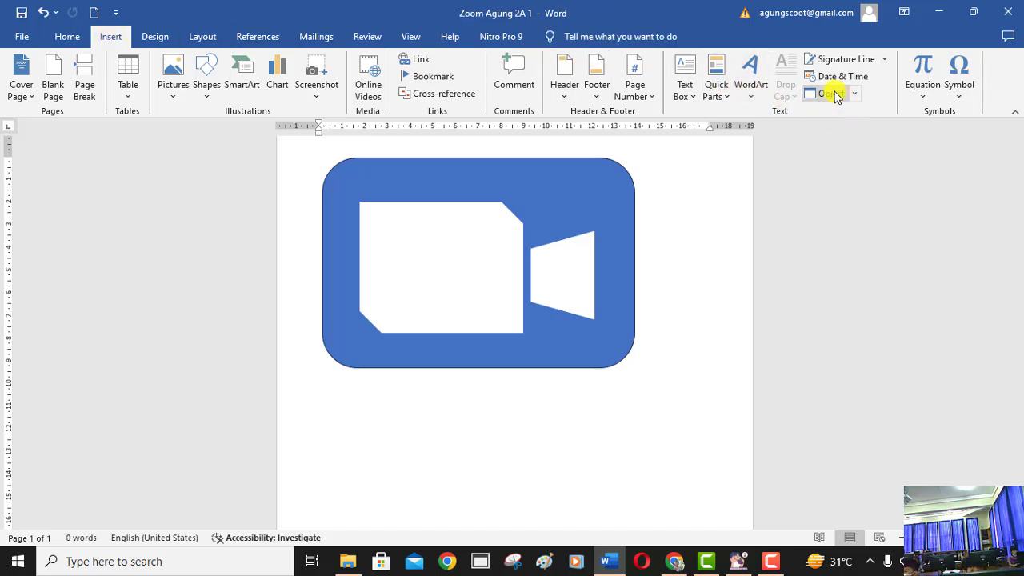
pyautogui.click(751, 78)
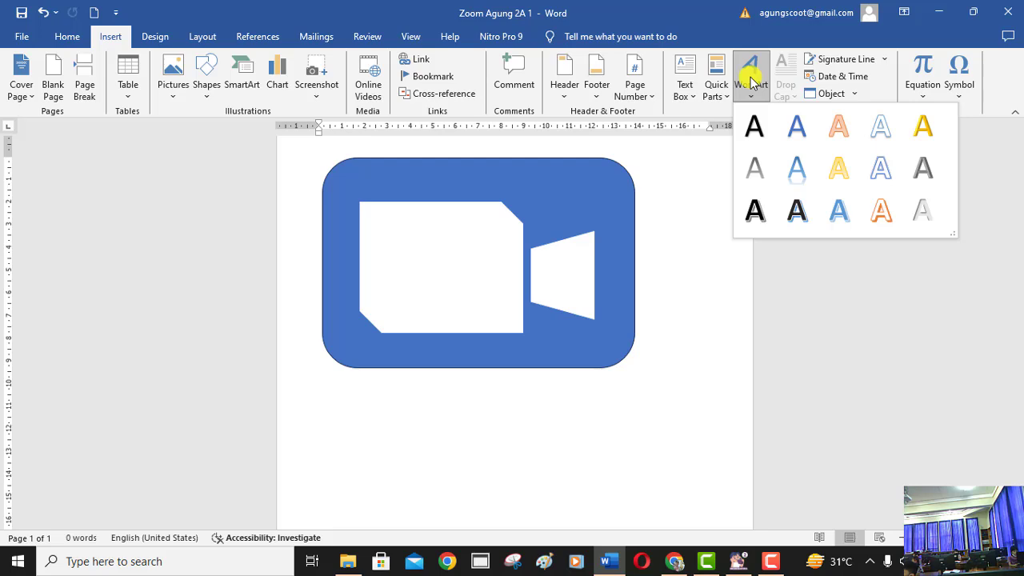
pyautogui.click(717, 111)
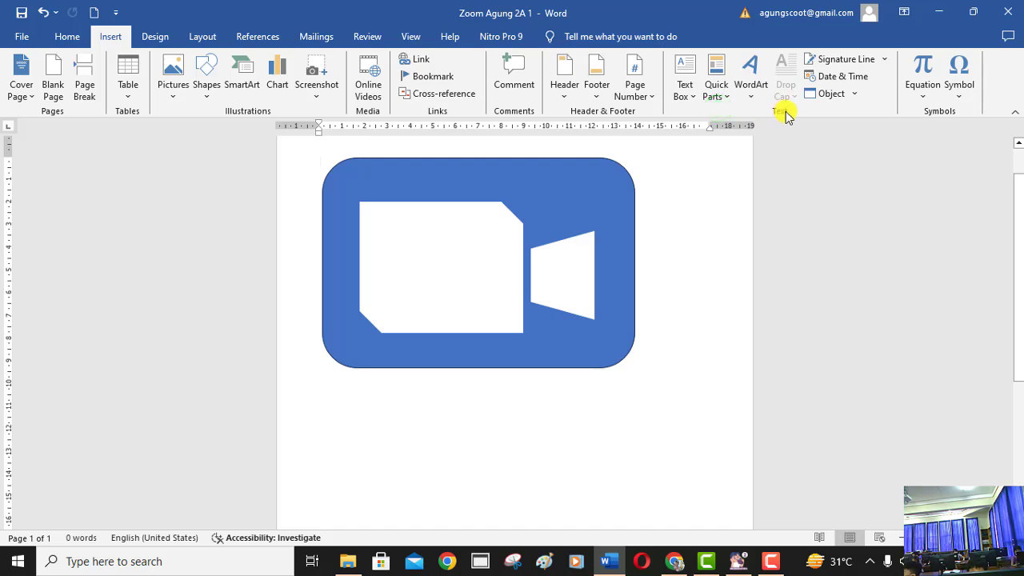
pyautogui.click(752, 70)
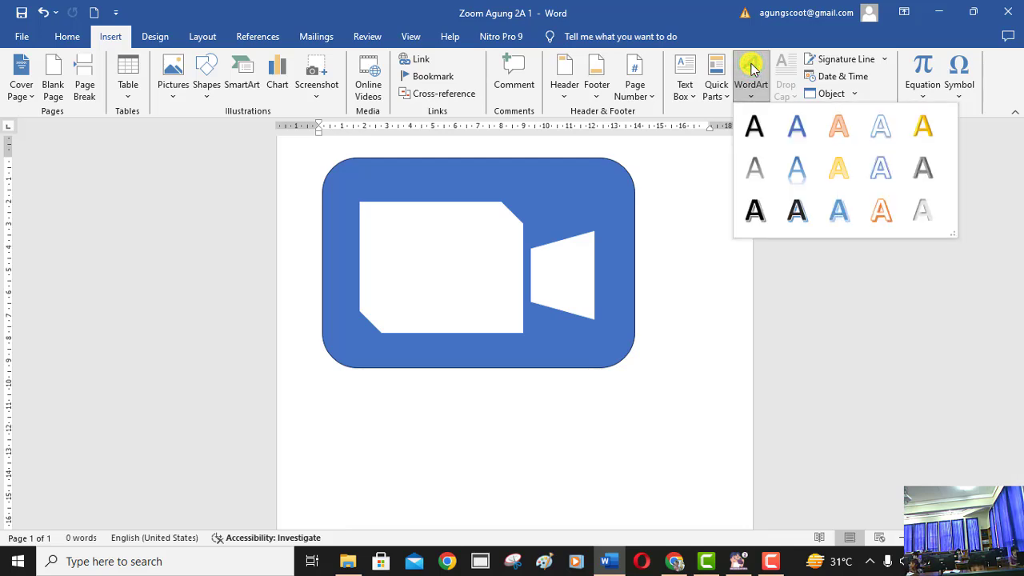
pyautogui.click(795, 138)
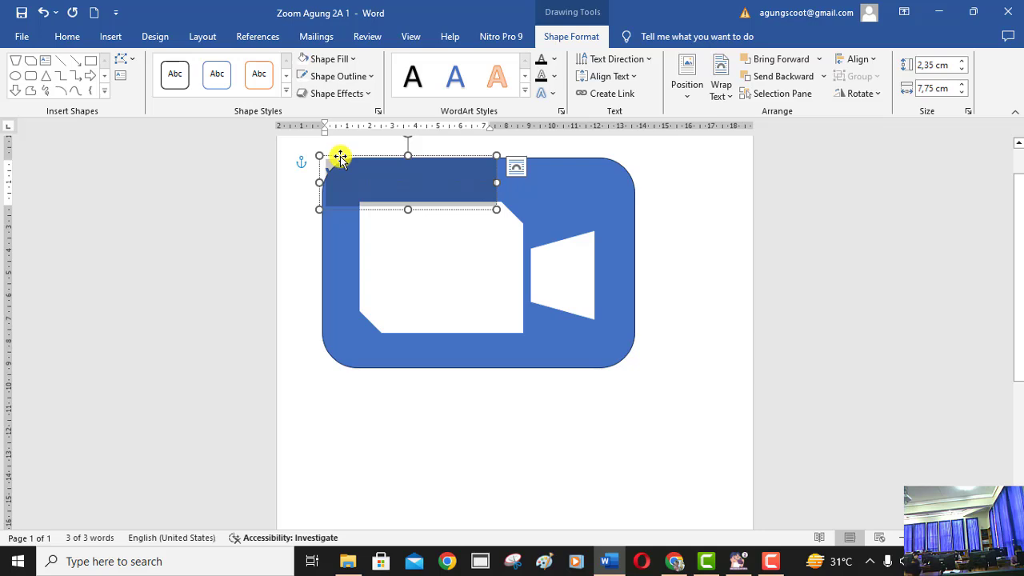
pyautogui.moveTo(340, 155); pyautogui.dragTo(408, 374)
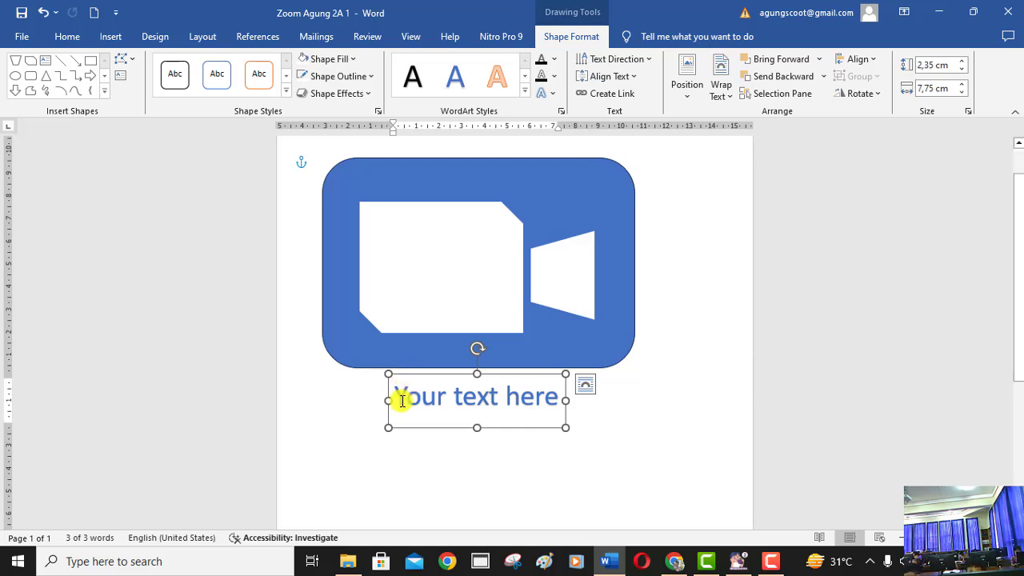
# - Delete all the placeholder text "Your text here" from the WordArt
pyautogui.click(558, 396)
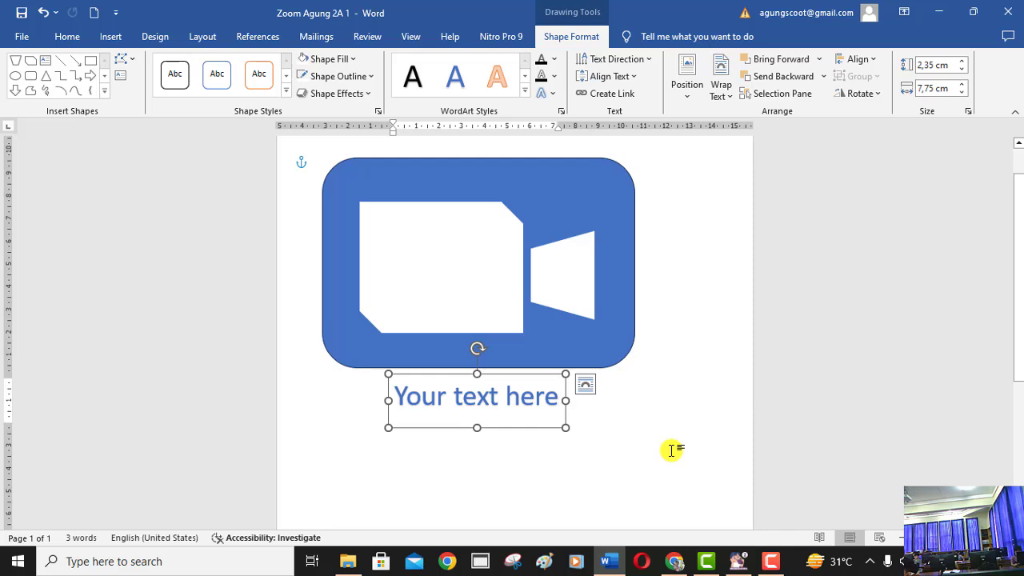
pyautogui.press('BackSpace')
pyautogui.press('BackSpace')
pyautogui.press('BackSpace')
pyautogui.press('BackSpace')
pyautogui.press('BackSpace')
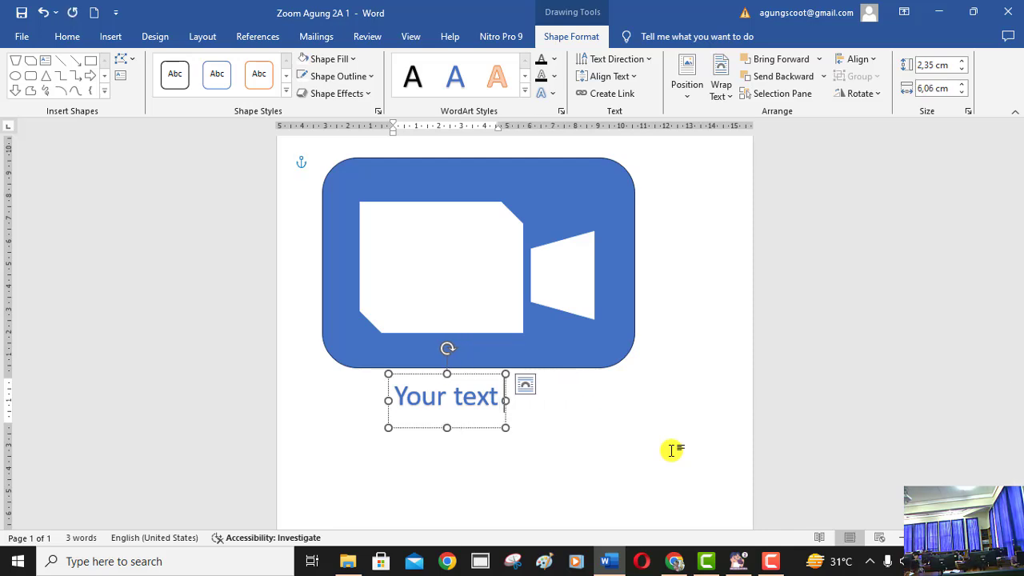
pyautogui.press('BackSpace')
pyautogui.press('BackSpace')
pyautogui.press('BackSpace')
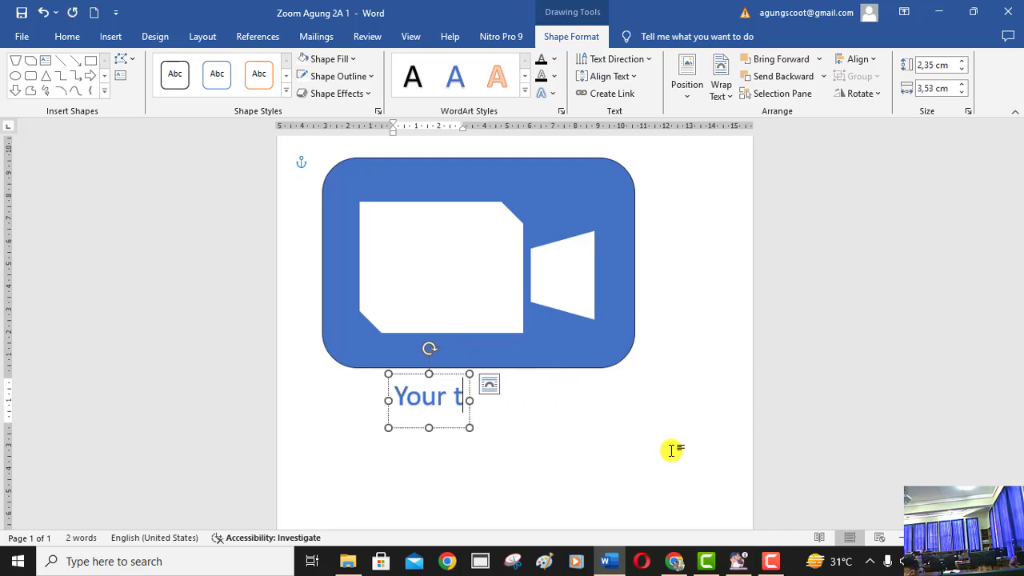
pyautogui.press('BackSpace')
pyautogui.press('BackSpace')
pyautogui.press('BackSpace')
pyautogui.press('BackSpace')
pyautogui.press('BackSpace')
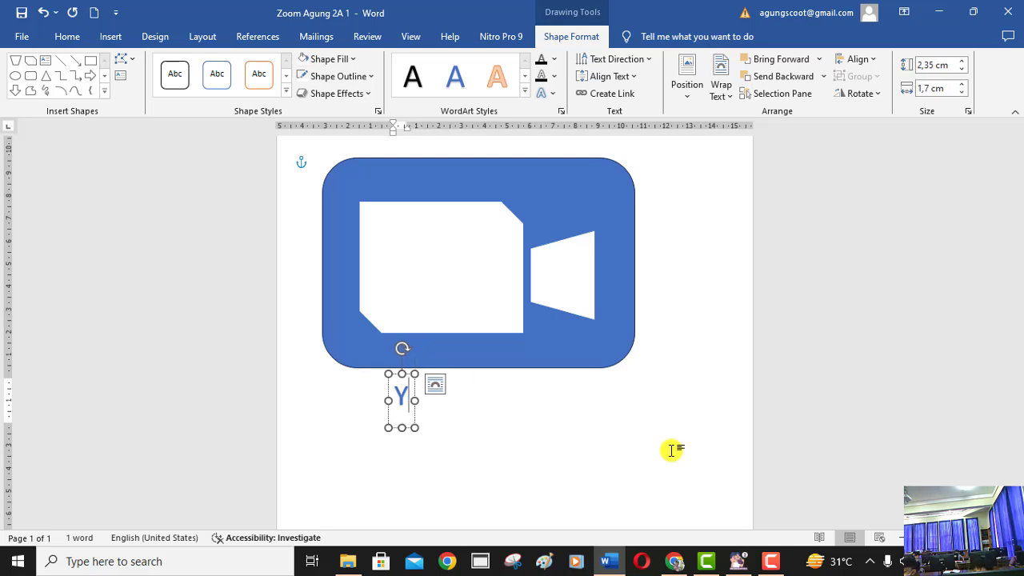
pyautogui.press('BackSpace')
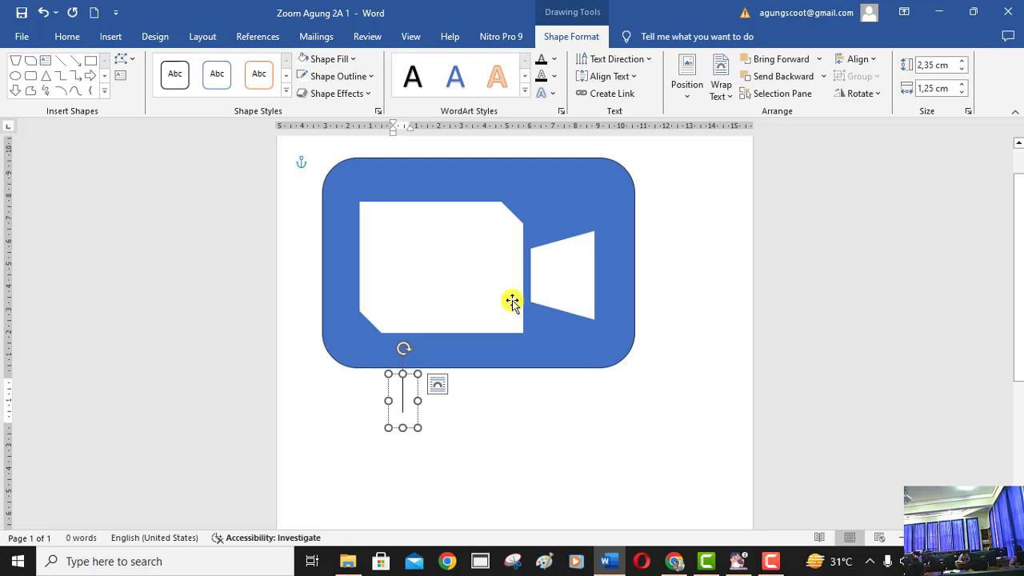
pyautogui.click(62, 40)
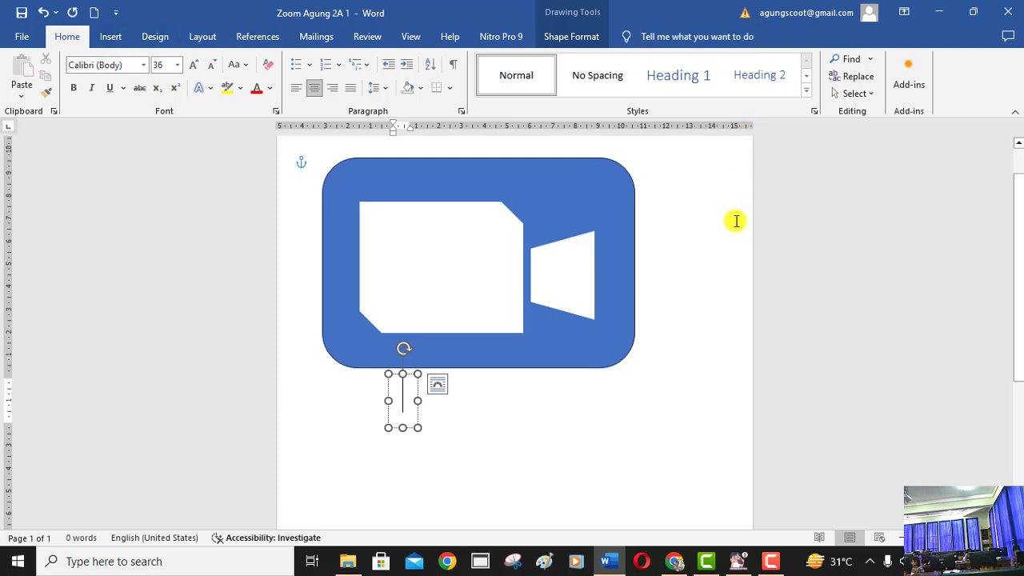
pyautogui.click(679, 345)
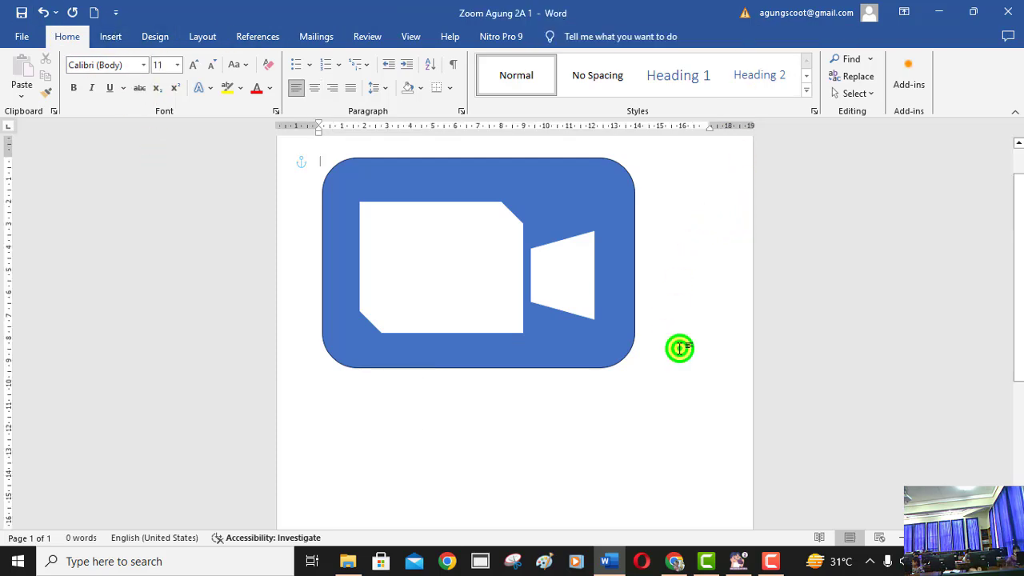
pyautogui.click(402, 386)
pyautogui.click(479, 430)
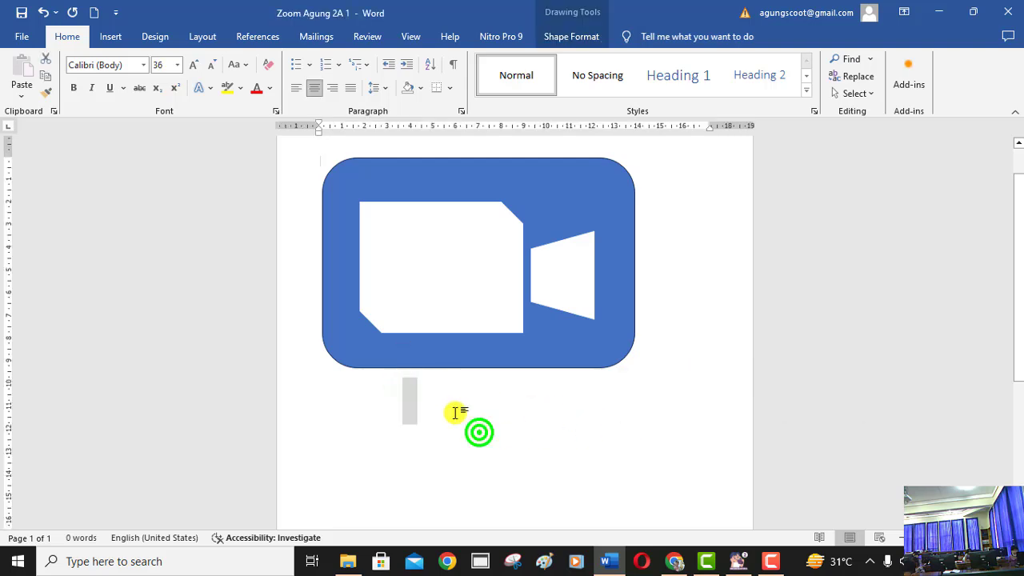
# - Insert a new solid blue WordArt from the first row of styles and place it just below the blue rounded rectangle
pyautogui.click(109, 37)
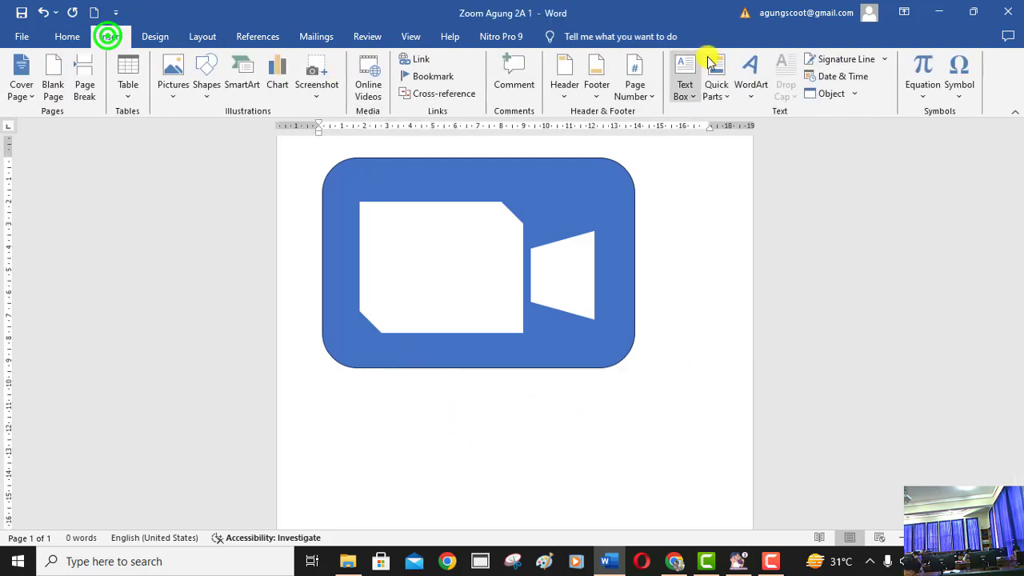
pyautogui.click(742, 70)
pyautogui.click(794, 126)
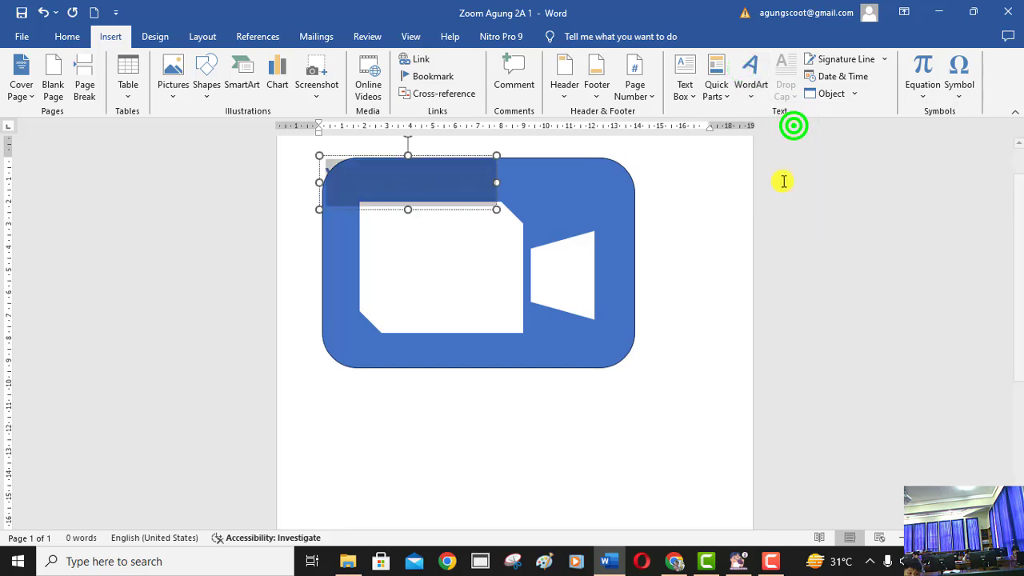
pyautogui.moveTo(441, 154); pyautogui.dragTo(484, 369)
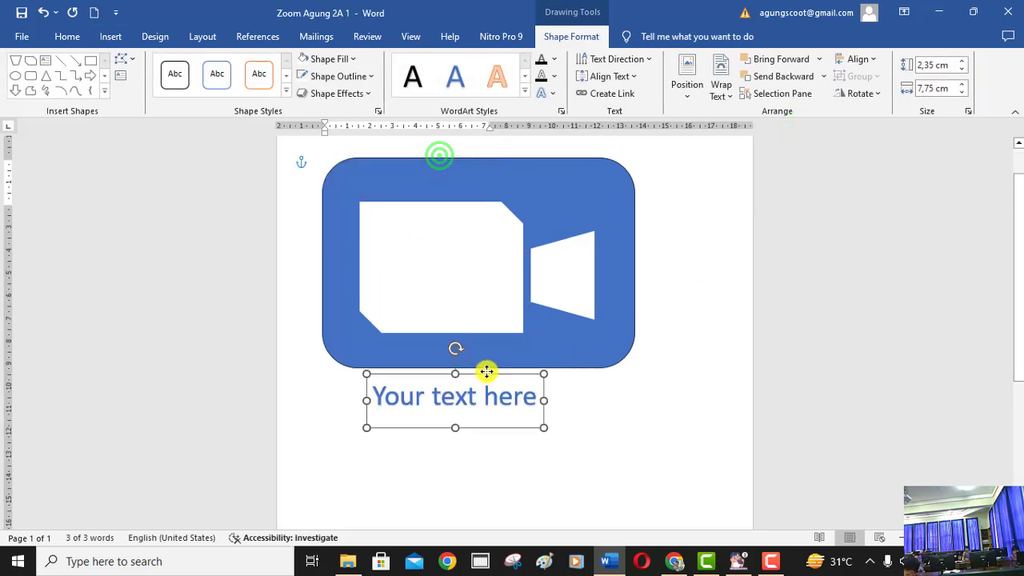
# - Delete the placeholder text "Your text here" from the new WordArt below the logo
pyautogui.click(534, 396)
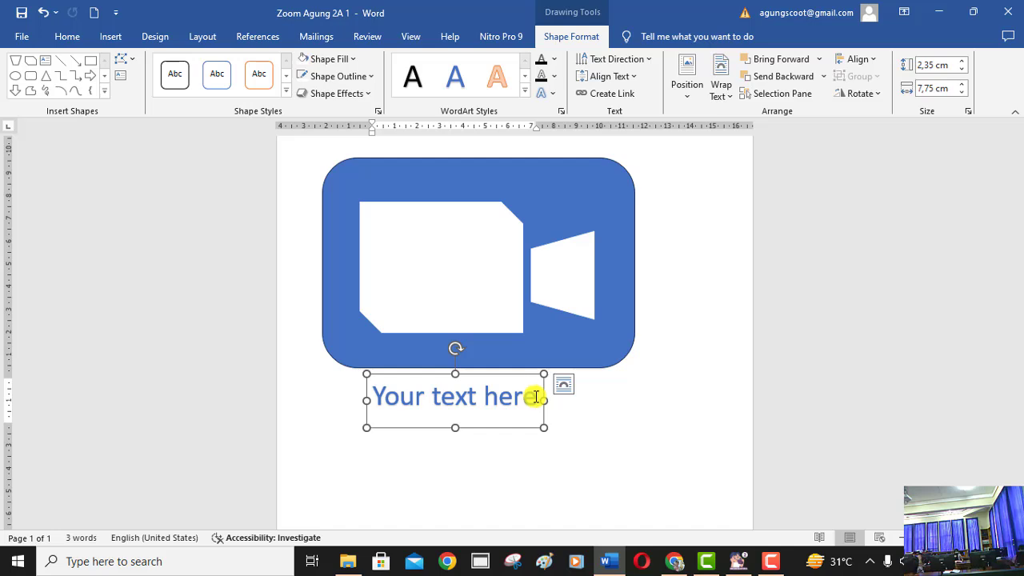
pyautogui.press('BackSpace')
pyautogui.press('BackSpace')
pyautogui.press('BackSpace')
pyautogui.press('BackSpace')
pyautogui.press('BackSpace')
pyautogui.press('BackSpace')
pyautogui.press('BackSpace')
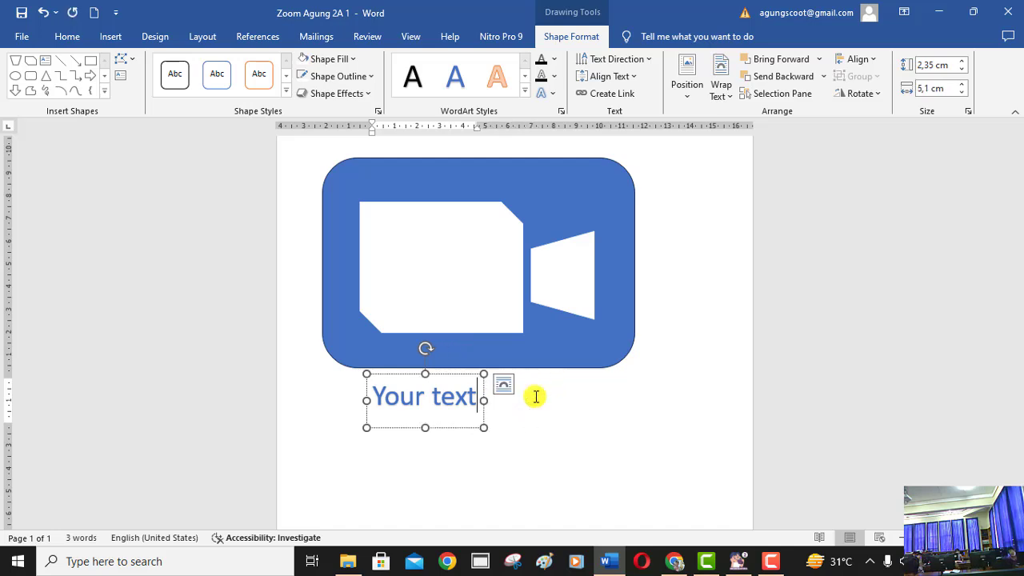
pyautogui.press('BackSpace')
pyautogui.press('BackSpace')
pyautogui.press('BackSpace')
pyautogui.press('BackSpace')
pyautogui.press('BackSpace')
pyautogui.press('BackSpace')
pyautogui.press('BackSpace')
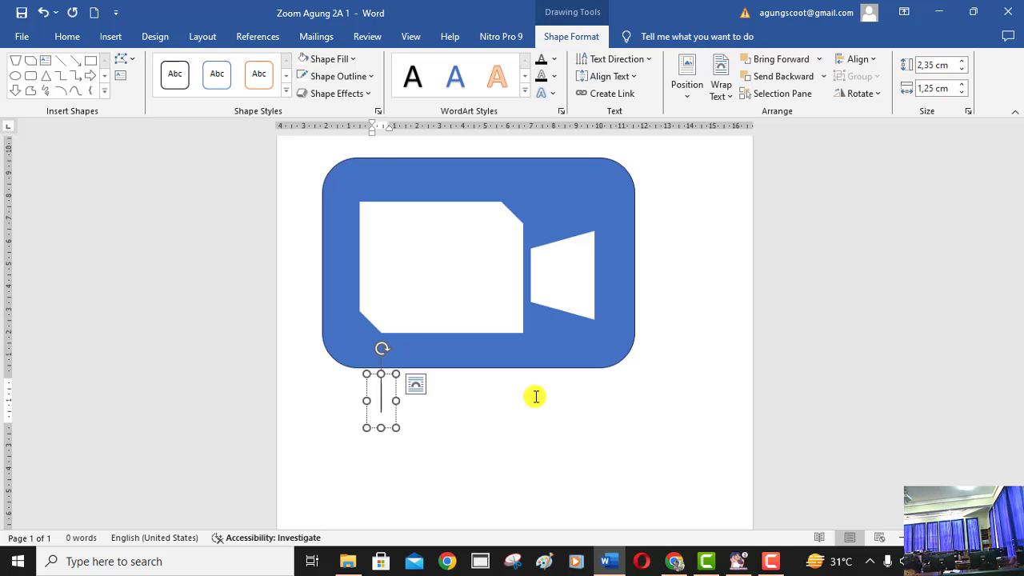
# - Set the empty WordArt's font size to 48 and turn on bold
pyautogui.click(66, 36)
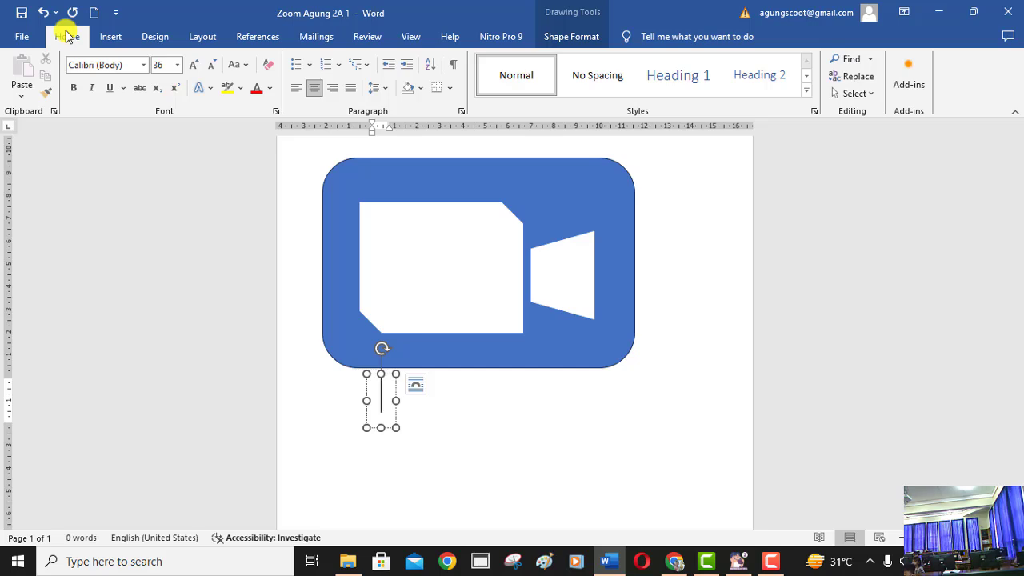
pyautogui.click(178, 67)
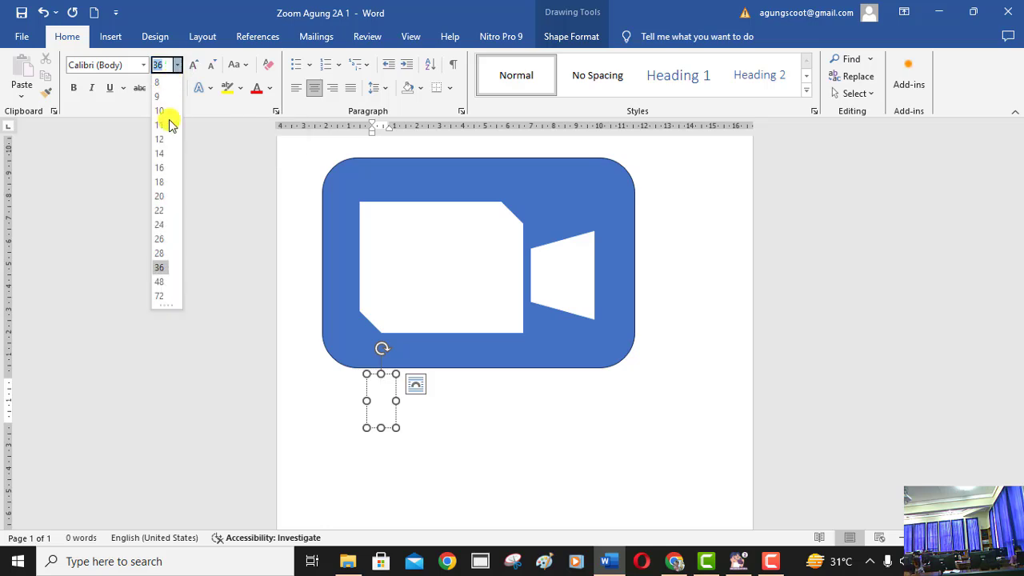
pyautogui.click(160, 281)
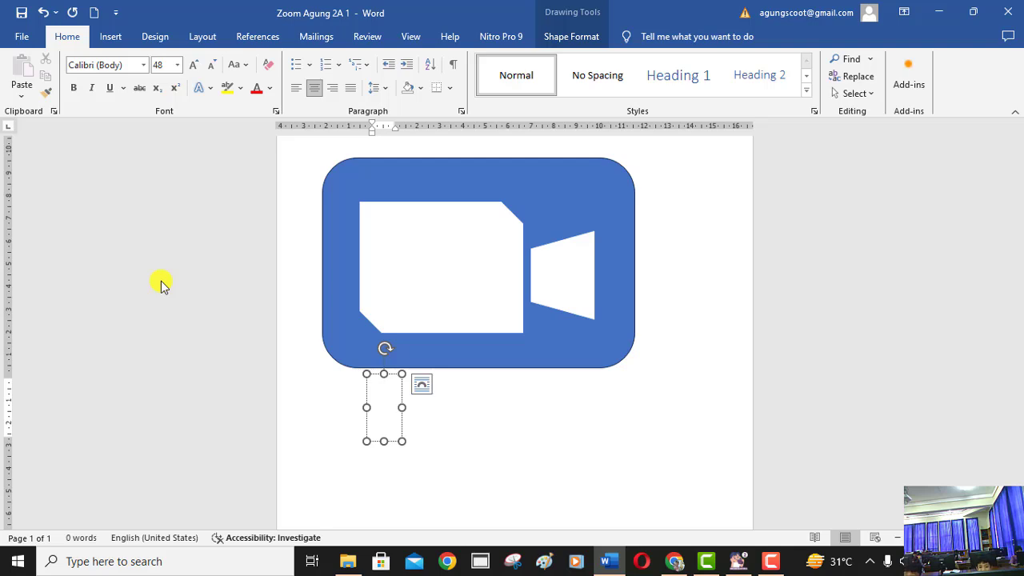
pyautogui.click(74, 88)
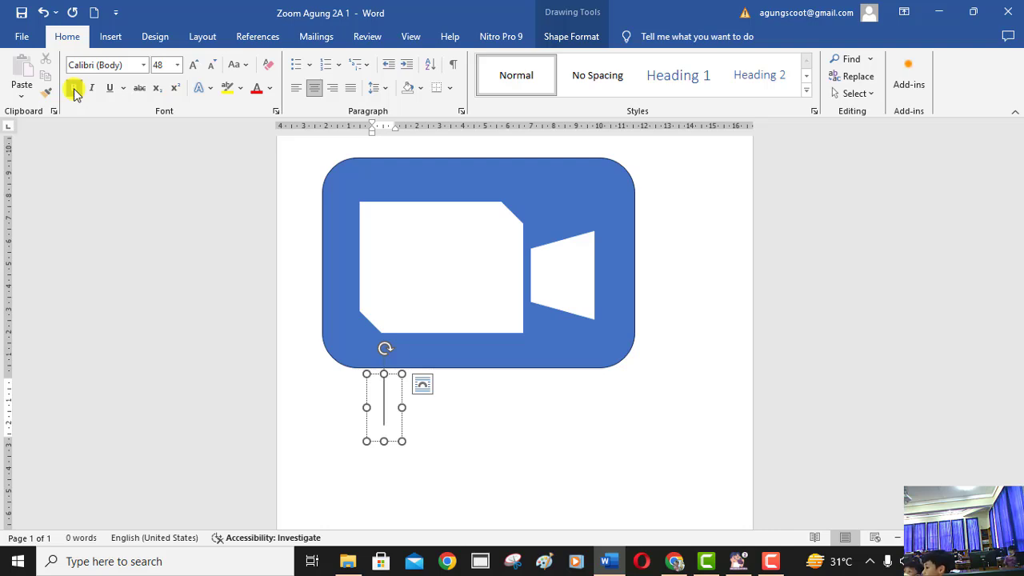
# - Enter "zoom" in lowercase as the WordArt text
pyautogui.write('Z')
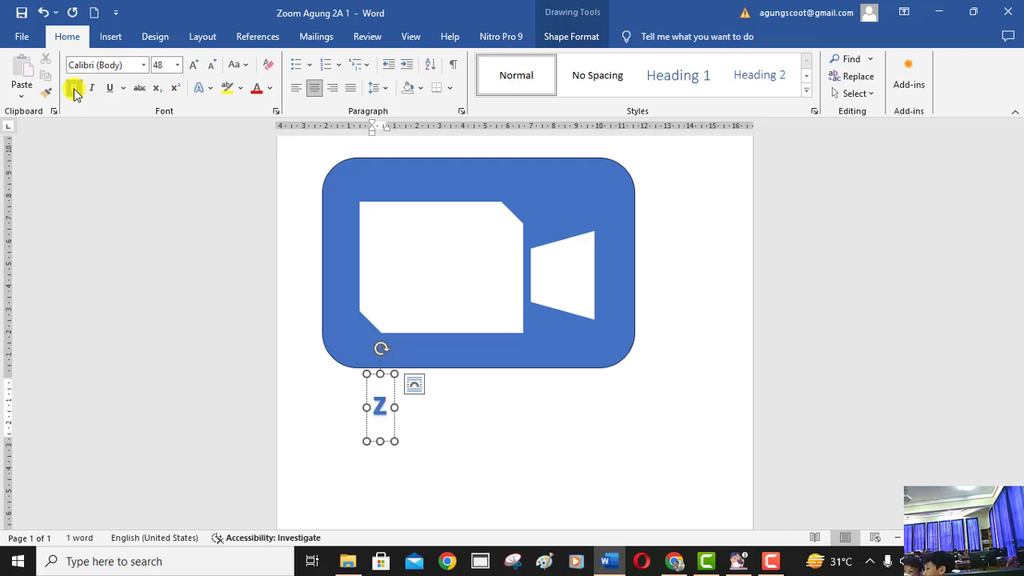
pyautogui.write('OO')
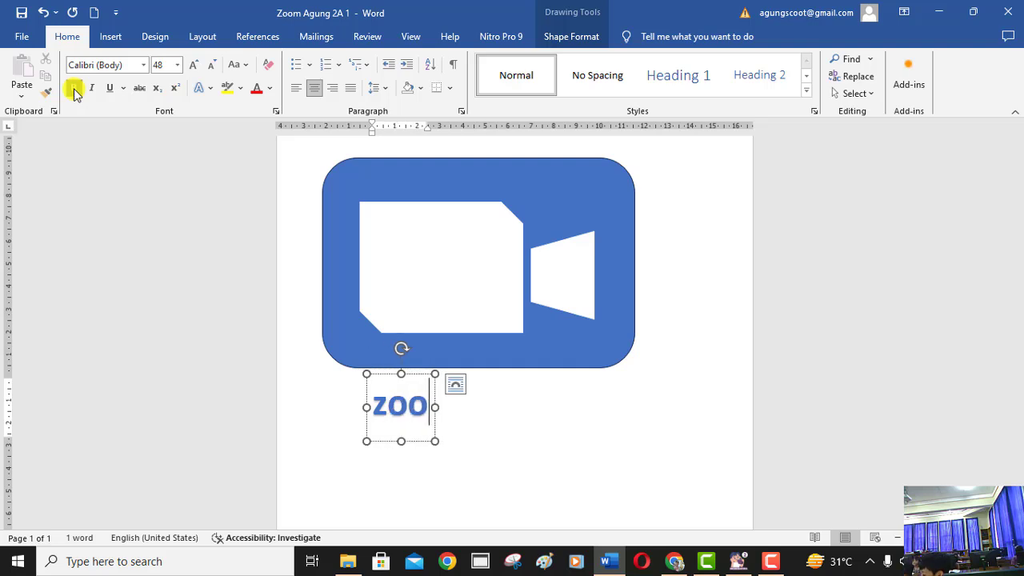
pyautogui.write('m')
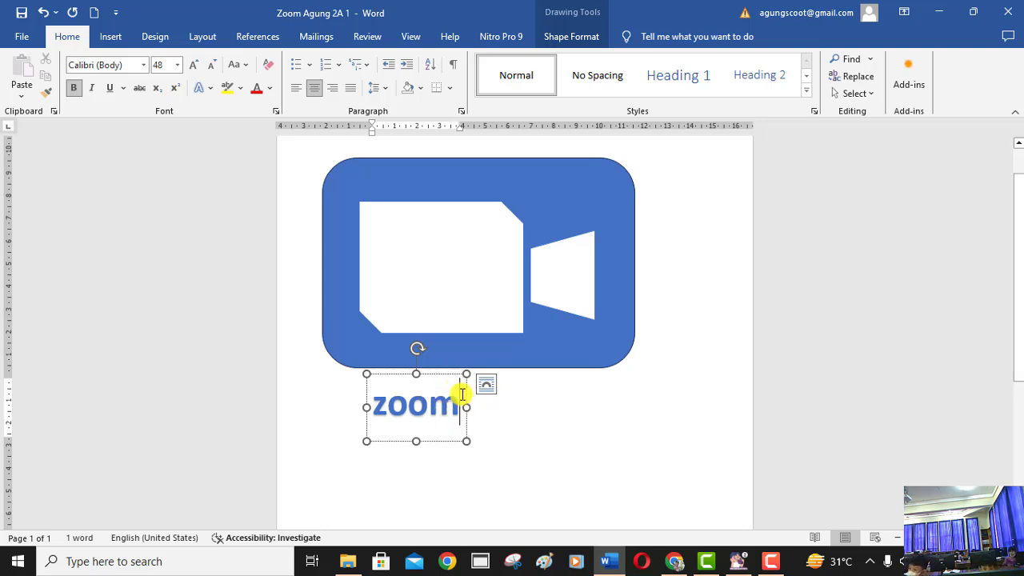
# - Select the whole "zoom" WordArt and enlarge its font size to 120
pyautogui.click(389, 373)
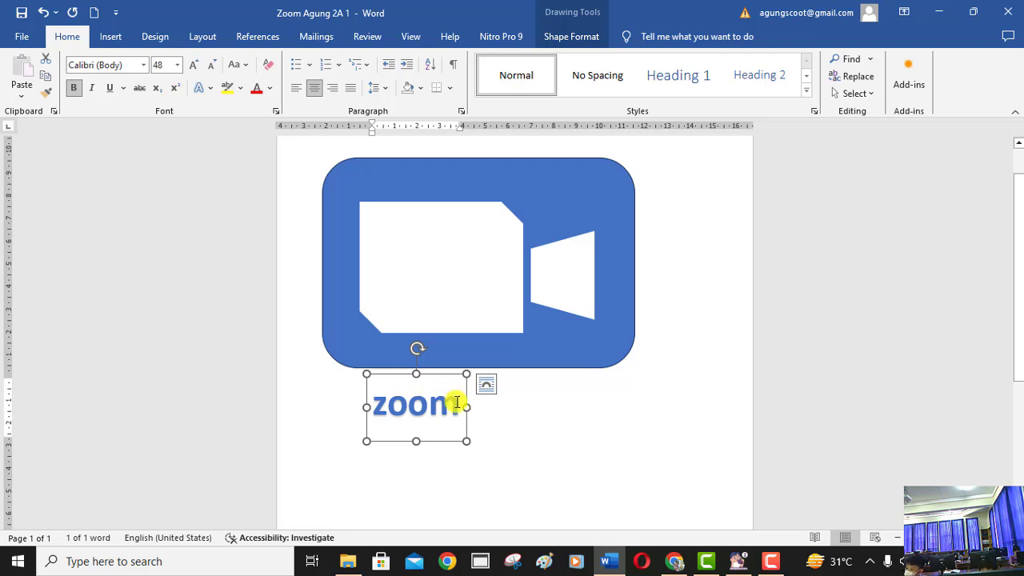
pyautogui.click(178, 64)
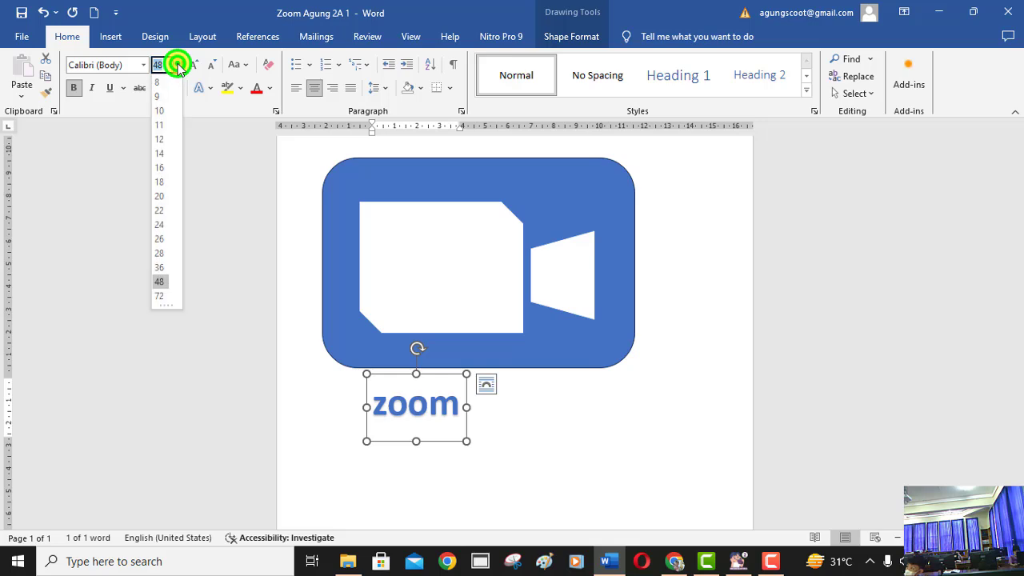
pyautogui.click(164, 299)
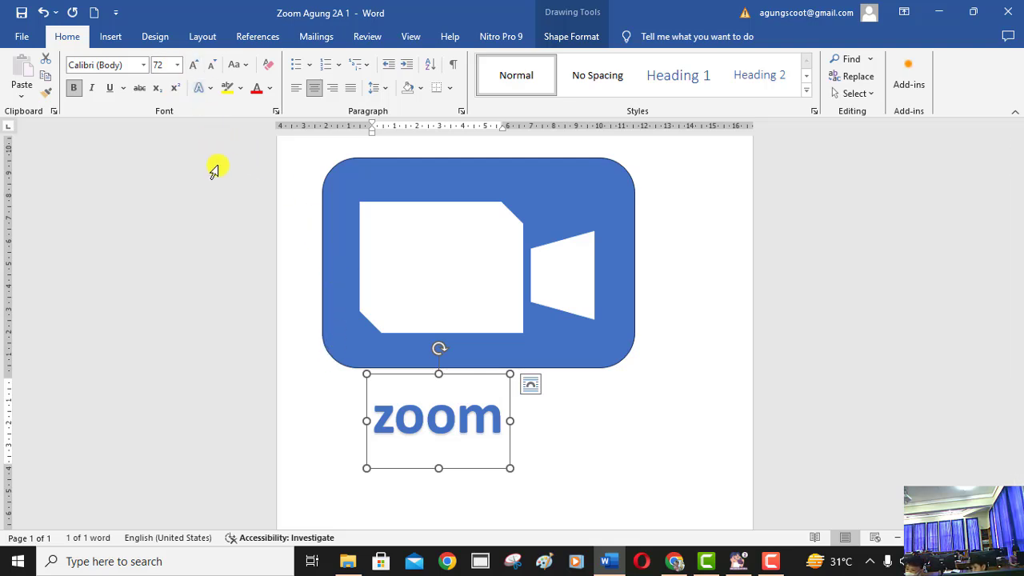
pyautogui.click(197, 72)
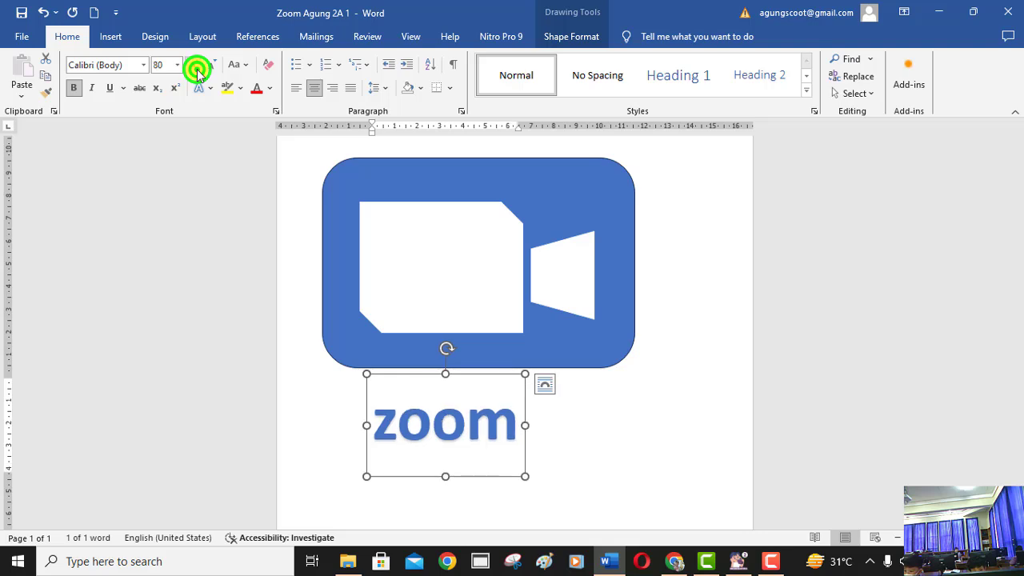
pyautogui.click(198, 72)
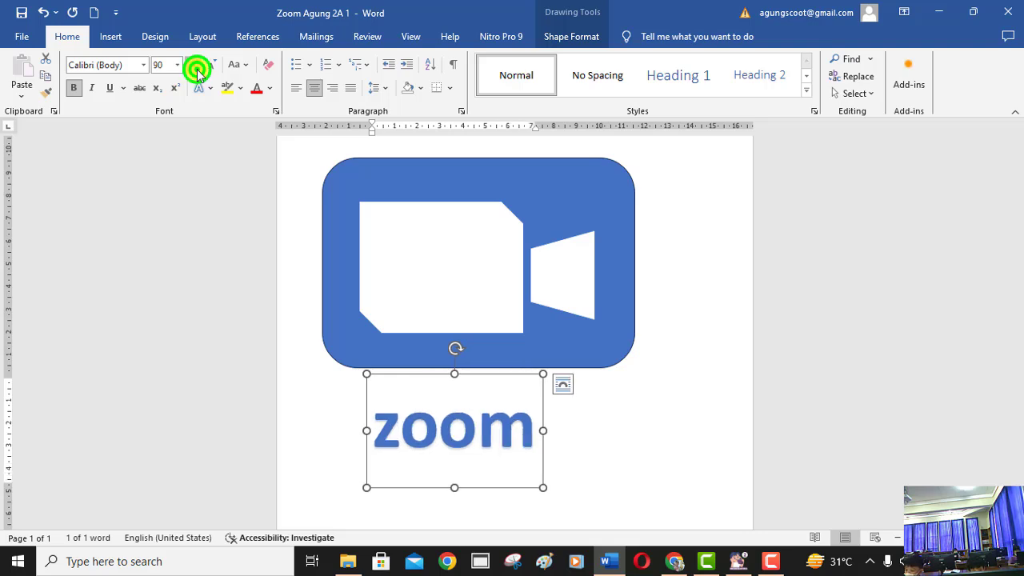
pyautogui.click(198, 72)
pyautogui.click(198, 72)
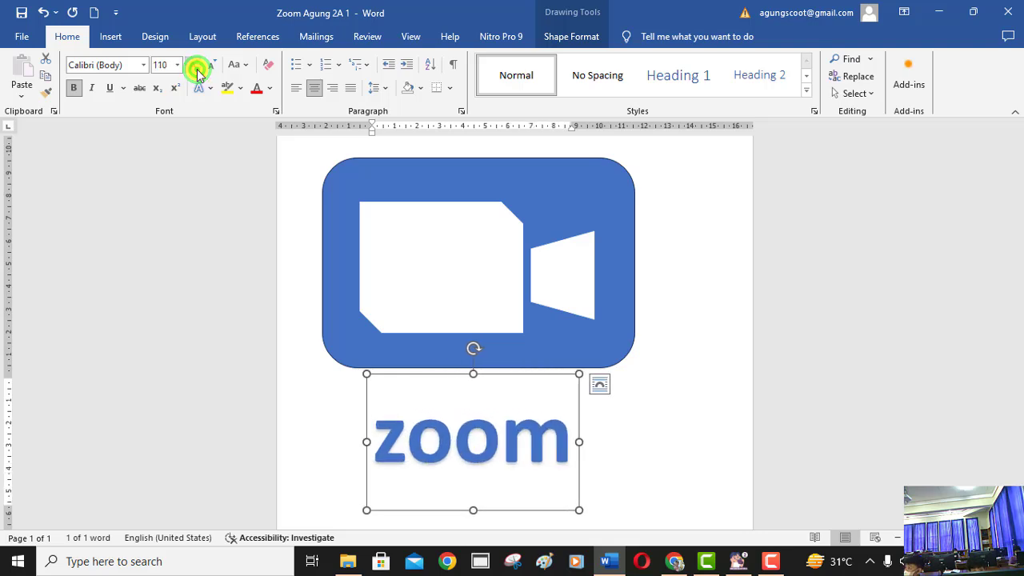
pyautogui.click(197, 72)
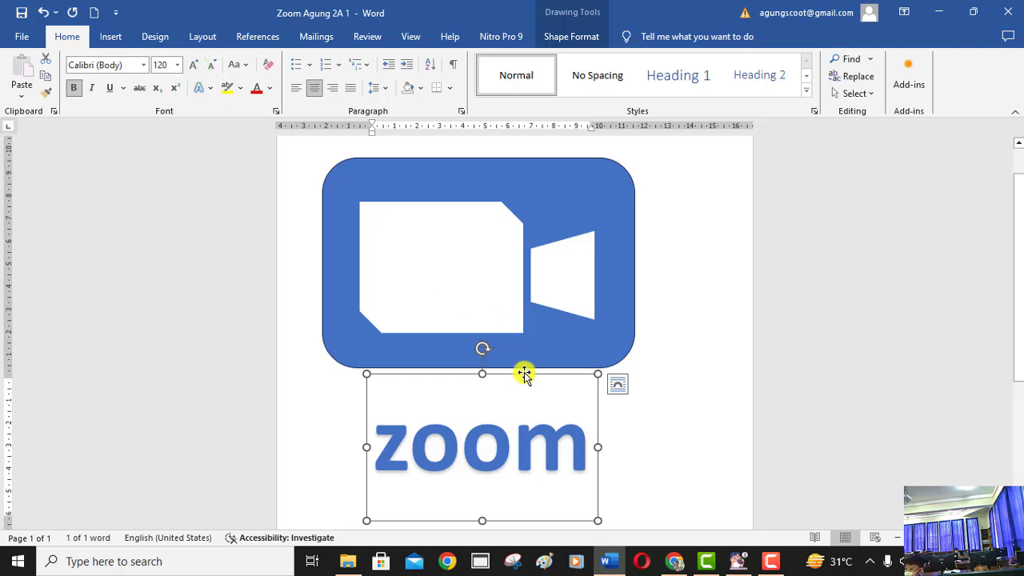
# - Move the "zoom" WordArt up close to the blue rounded rectangle and increase its font size to 150
pyautogui.moveTo(524, 373); pyautogui.dragTo(527, 325)
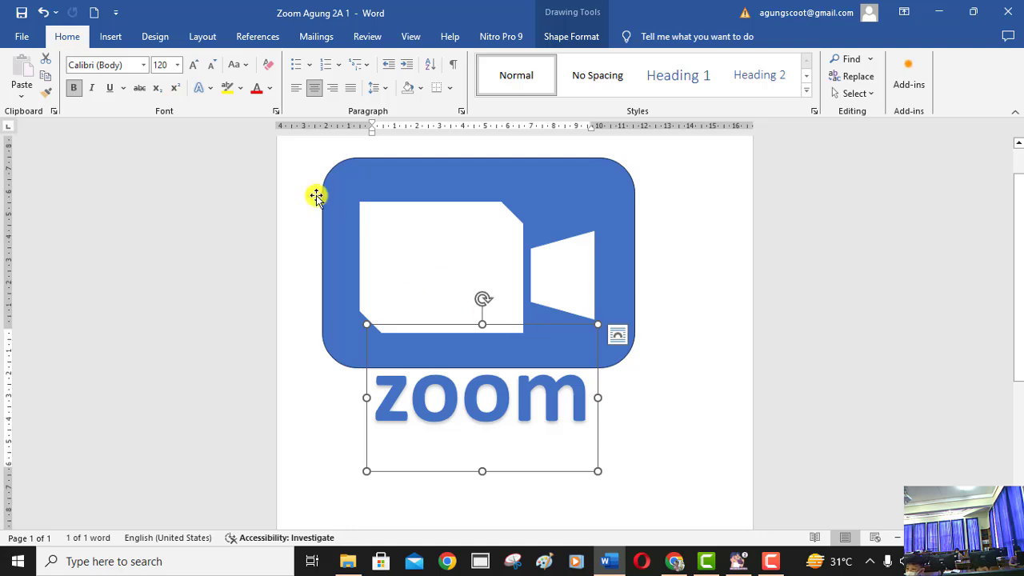
pyautogui.click(194, 64)
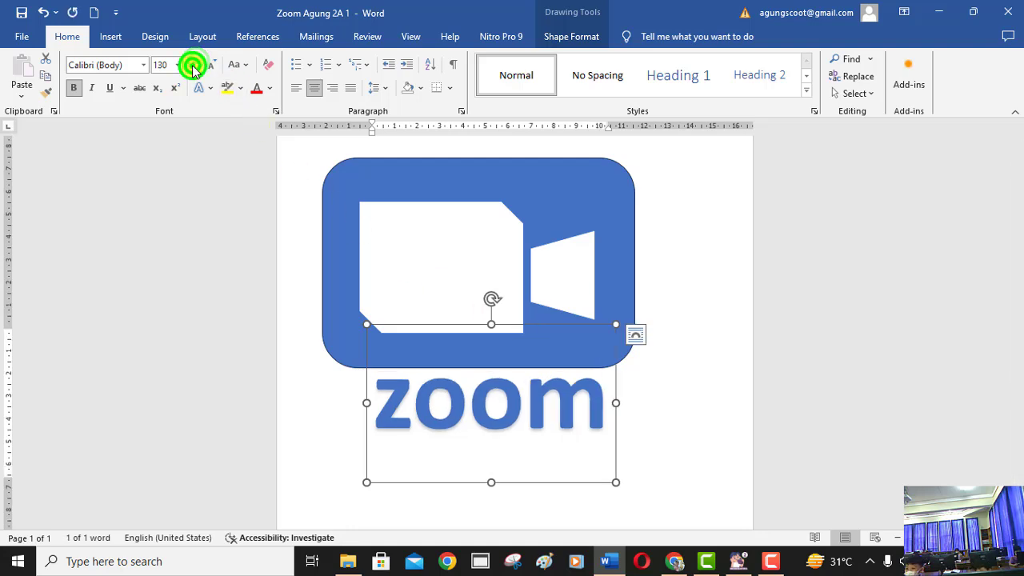
pyautogui.click(195, 66)
pyautogui.click(195, 66)
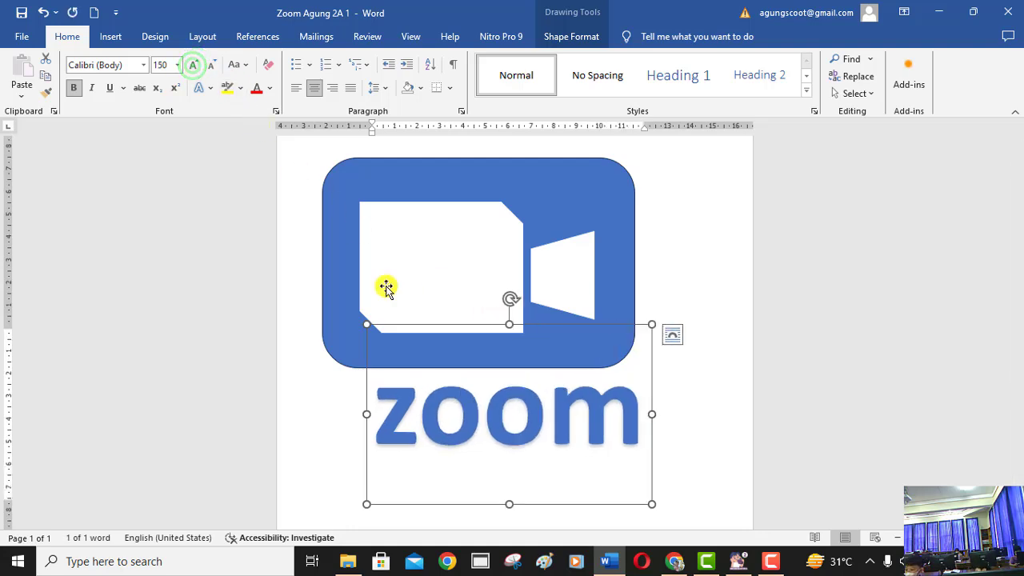
# - Reposition the "zoom" WordArt so it is centred directly under the blue rounded rectangle, with its font size set to 160
pyautogui.moveTo(554, 503); pyautogui.dragTo(531, 491)
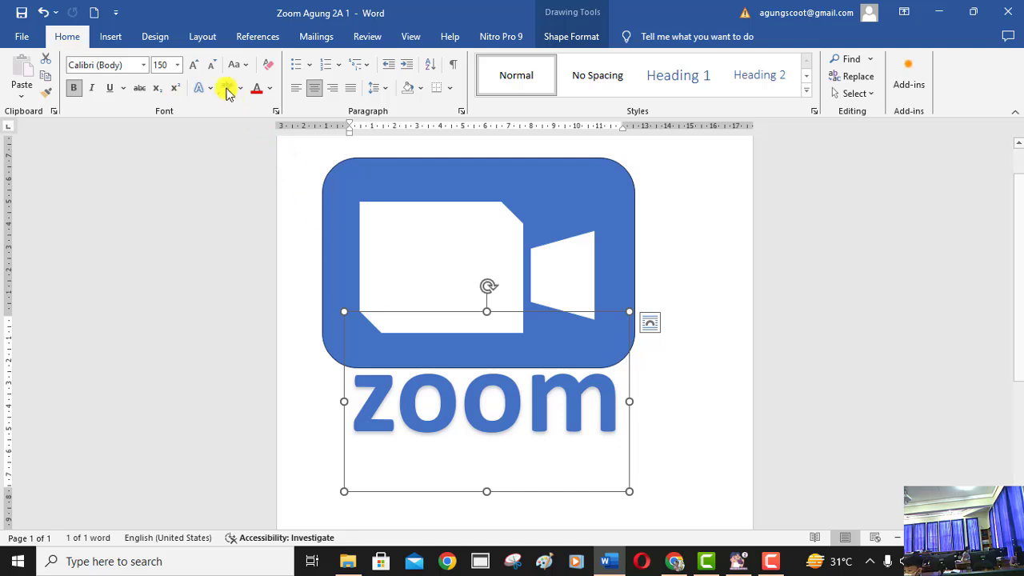
pyautogui.click(193, 65)
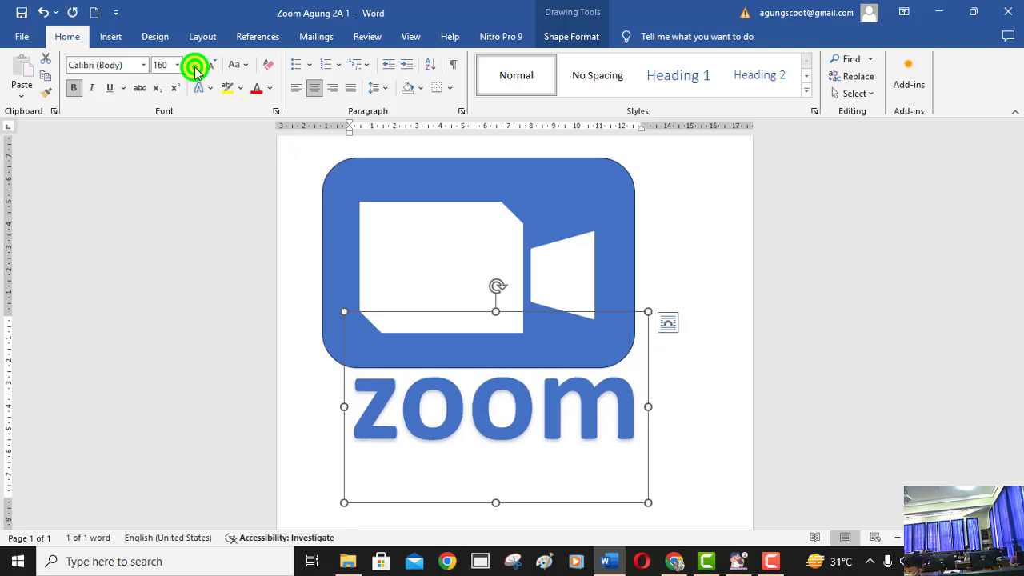
pyautogui.click(193, 65)
pyautogui.moveTo(664, 480); pyautogui.dragTo(643, 477)
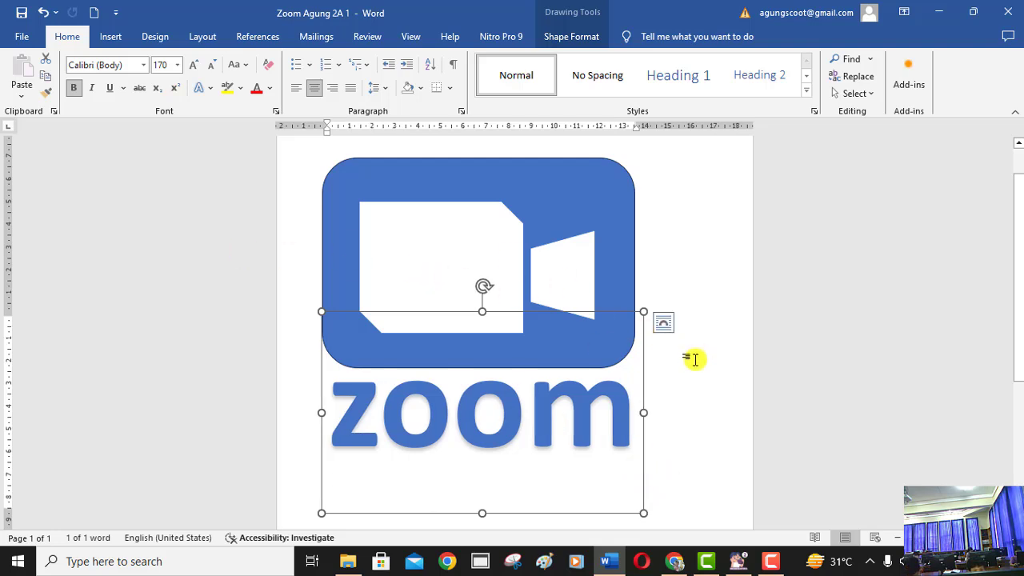
pyautogui.hotkey('ctrl', 'shift', ',')
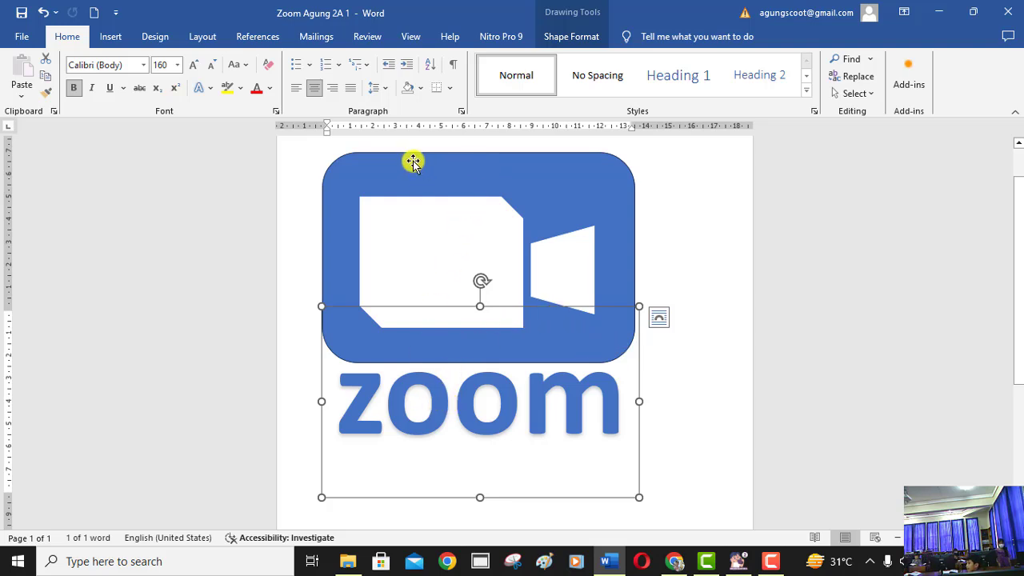
# - Save the finished Zoom logo document under its existing name and close Word
pyautogui.click(14, 36)
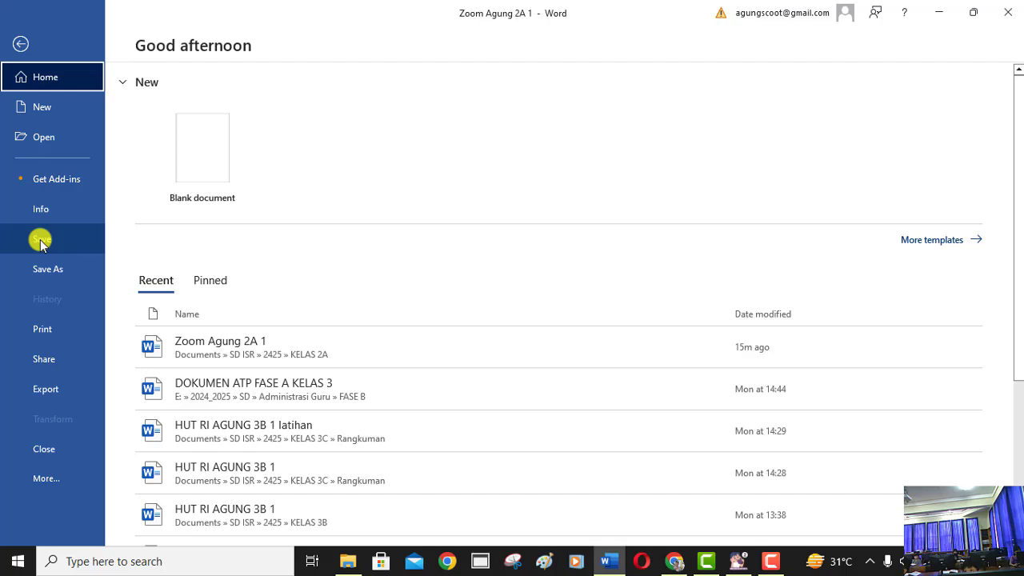
pyautogui.click(40, 240)
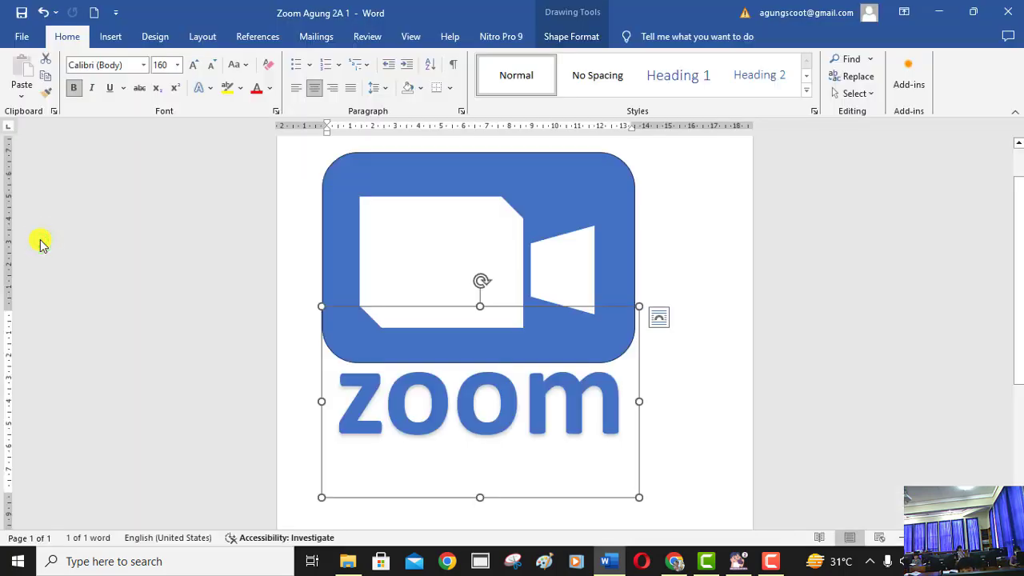
pyautogui.click(1009, 15)
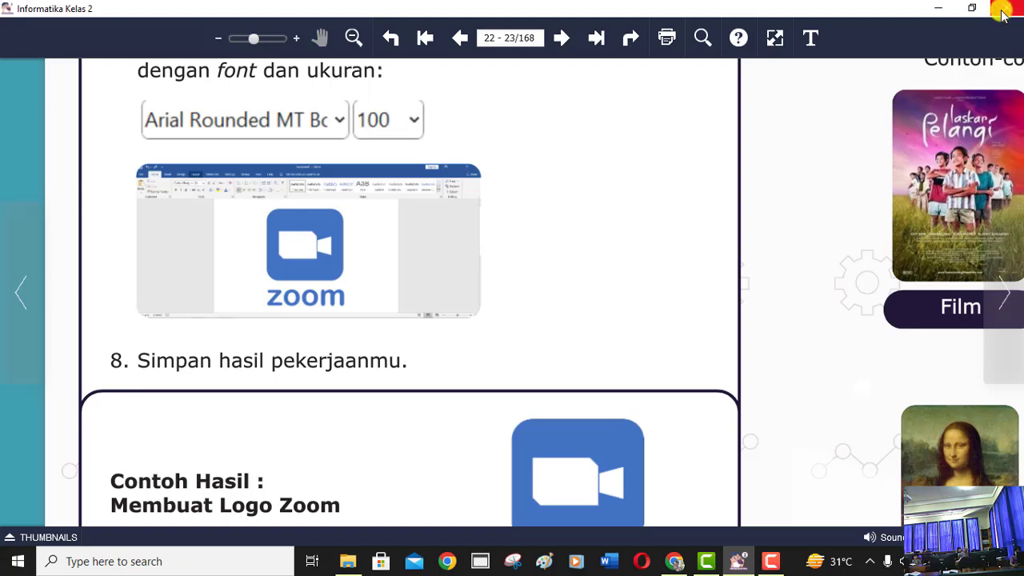
# - Close the Informatika Kelas 2 e-book and bring up the Windows power options
pyautogui.click(1006, 8)
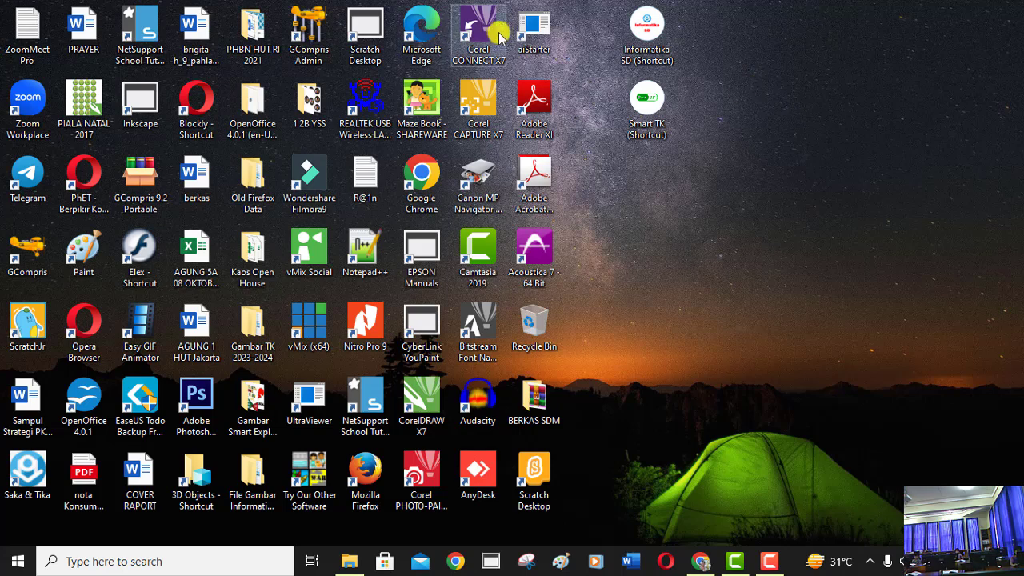
pyautogui.click(18, 562)
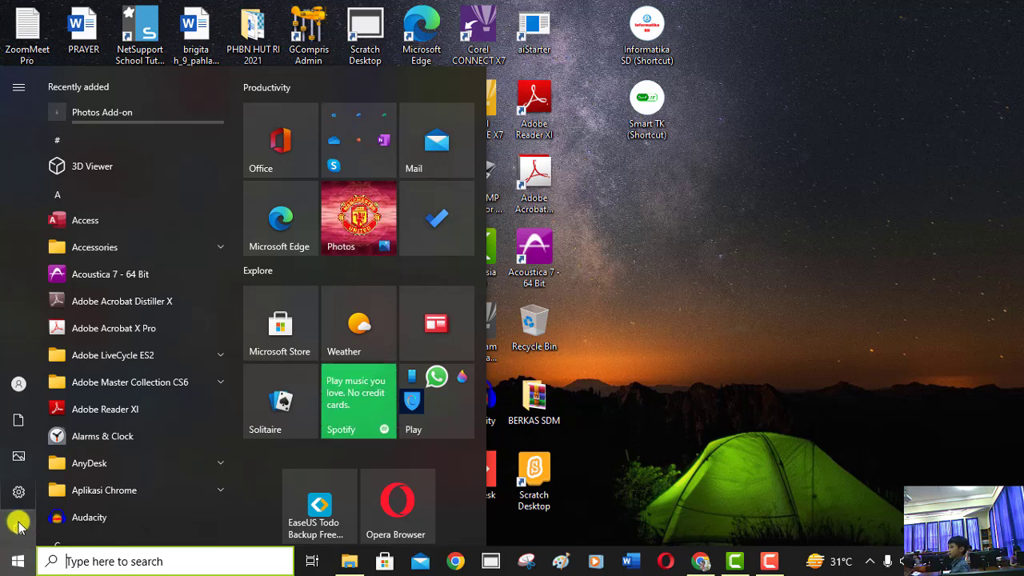
pyautogui.click(18, 526)
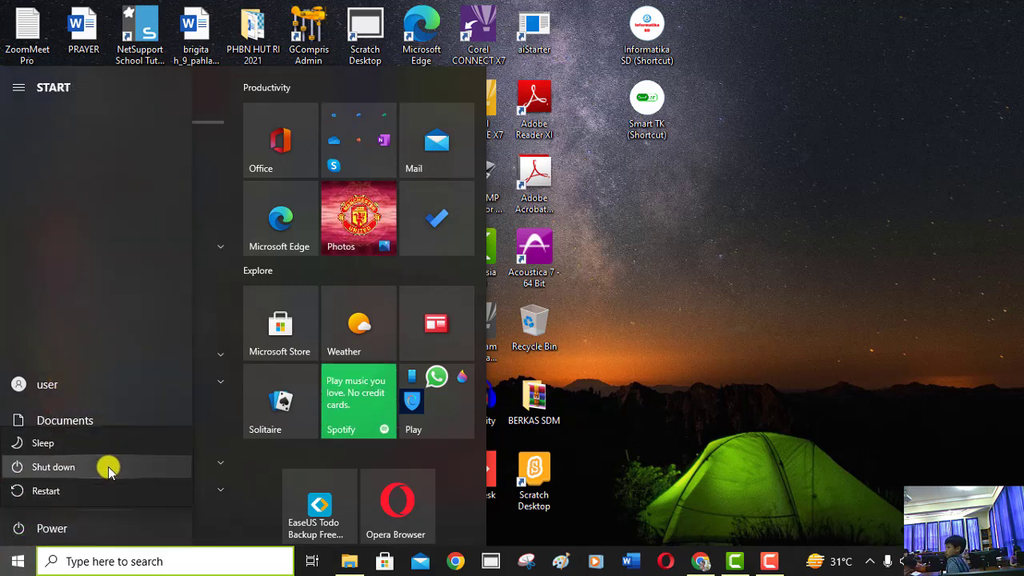